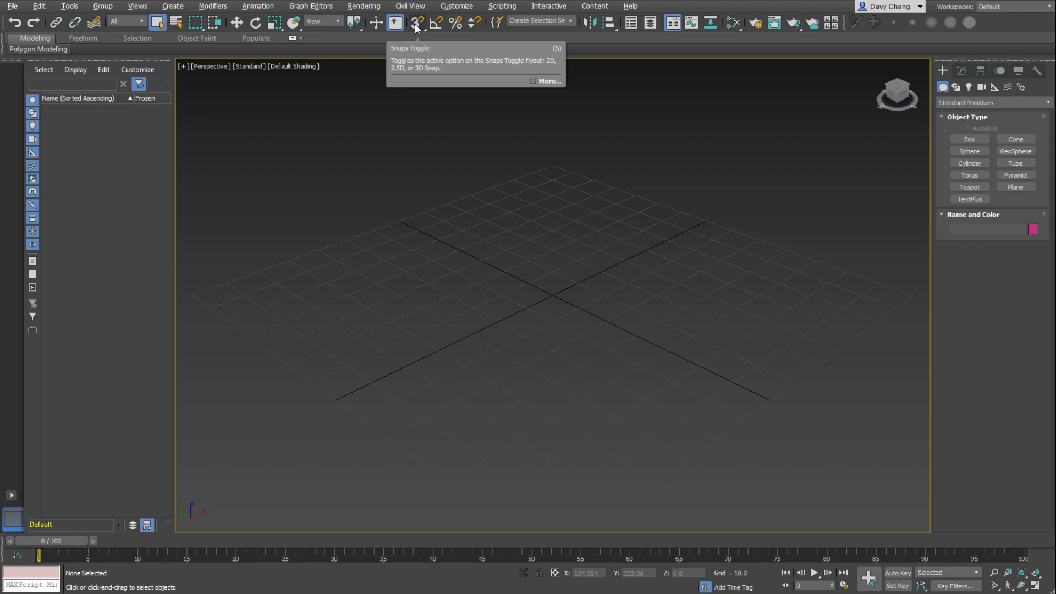
# - Enable Vertex and Edge/Segment snapping in addition to Grid Points, and enable axis constraints in the snap settings
pyautogui.rightClick(416, 26)
pyautogui.moveTo(507, 221); pyautogui.dragTo(504, 207)
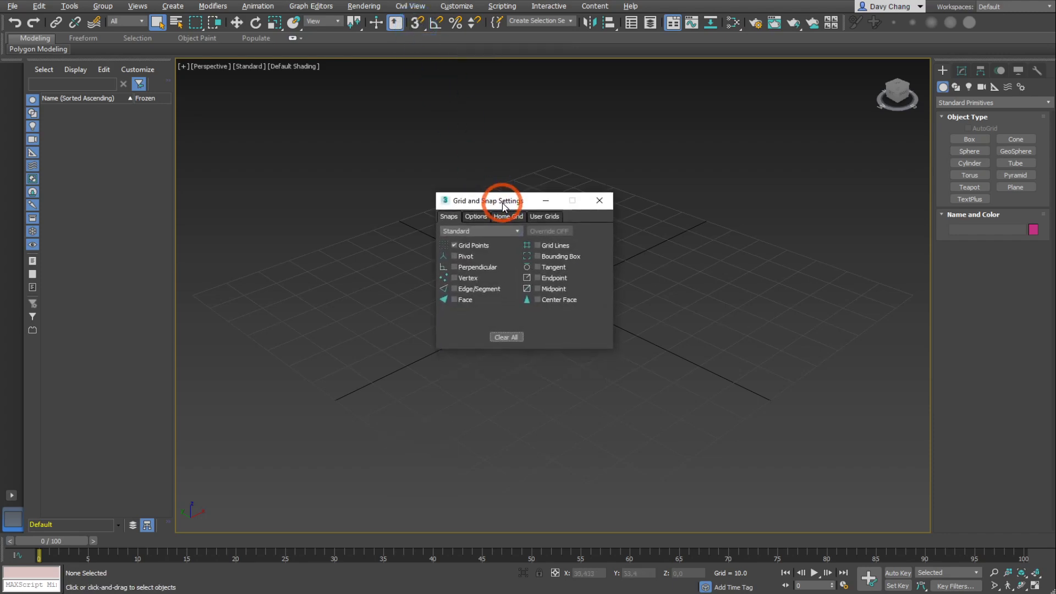
pyautogui.click(449, 220)
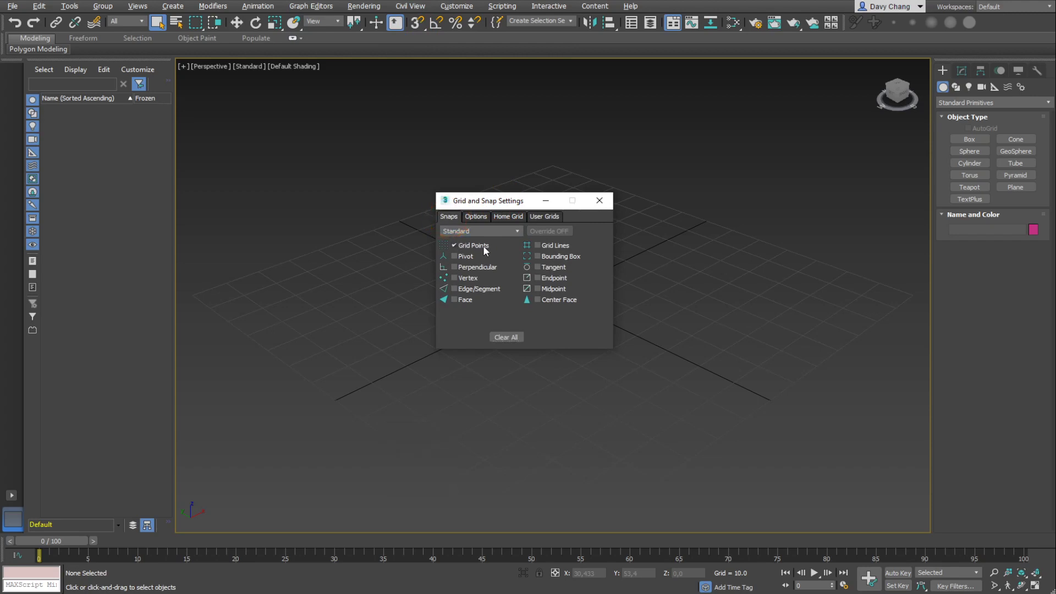
pyautogui.click(454, 277)
pyautogui.click(456, 289)
pyautogui.click(475, 217)
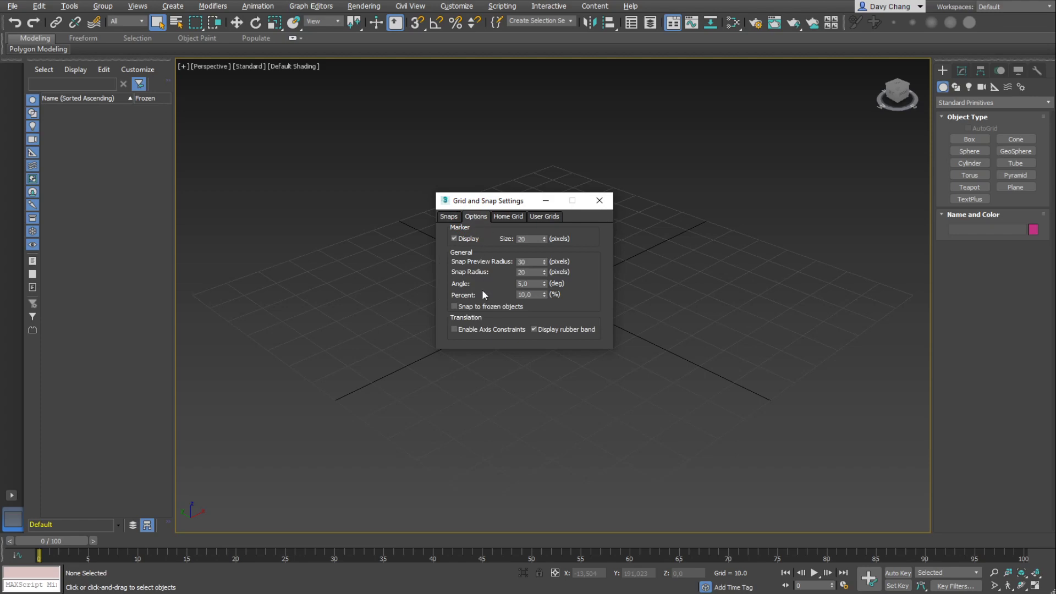
pyautogui.click(466, 329)
pyautogui.click(600, 202)
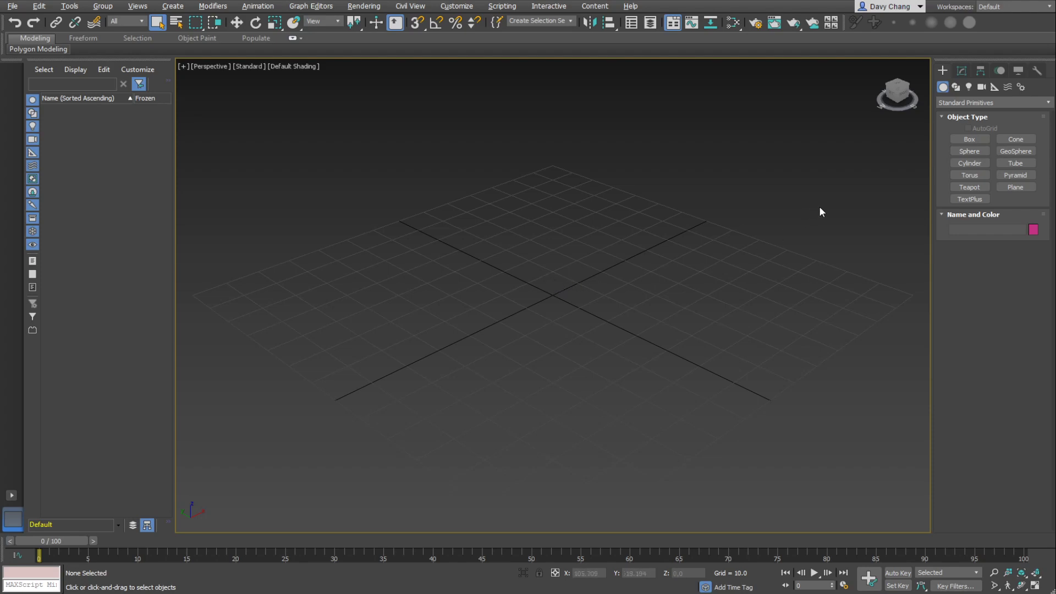
# - Create a sphere with a radius of about 18.5 near the grid centre and display edged faces in the viewport
pyautogui.click(960, 152)
pyautogui.moveTo(590, 319); pyautogui.dragTo(614, 333)
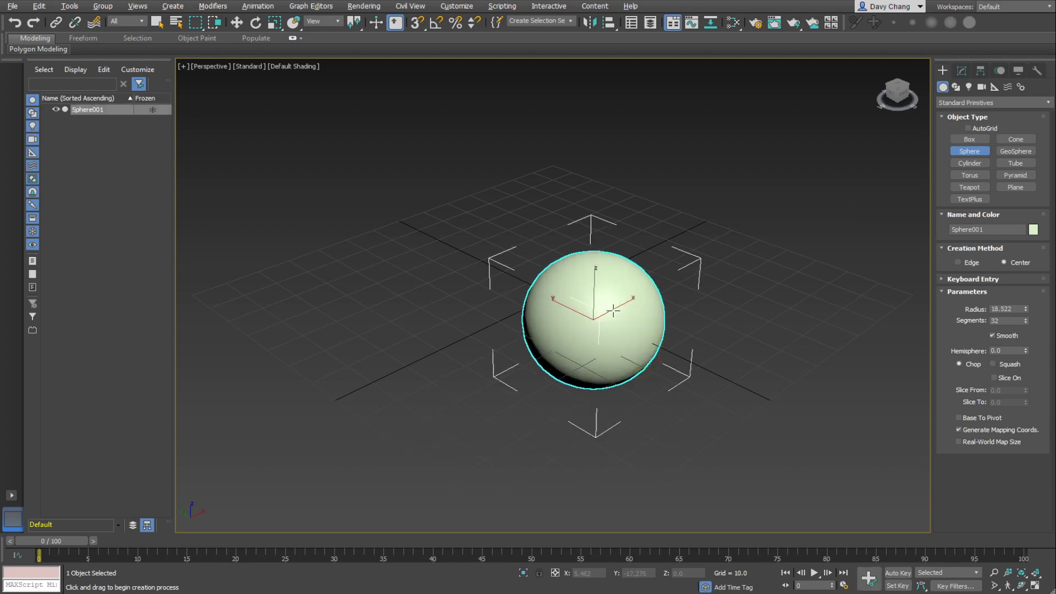
pyautogui.press('F4')
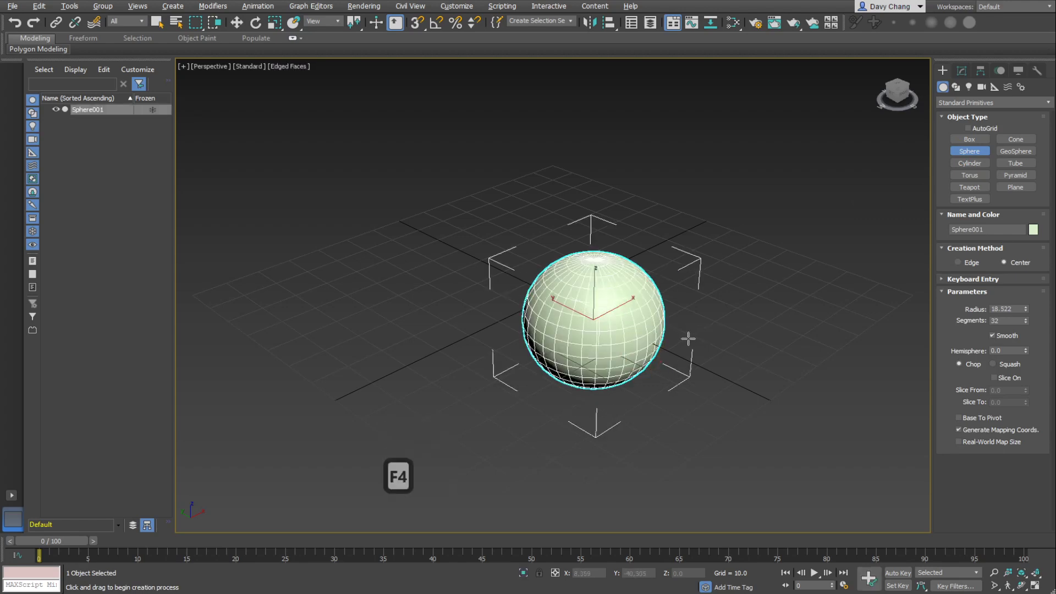
# - Turn on snapping and move the sphere in the XY plane so it snaps to the grid origin
pyautogui.press('w')
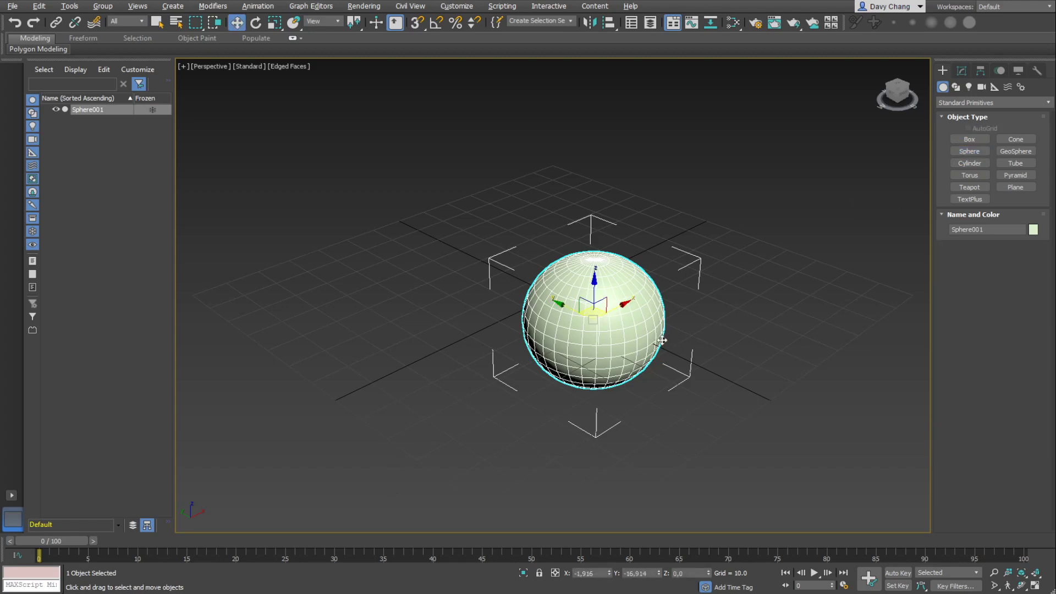
pyautogui.press('s')
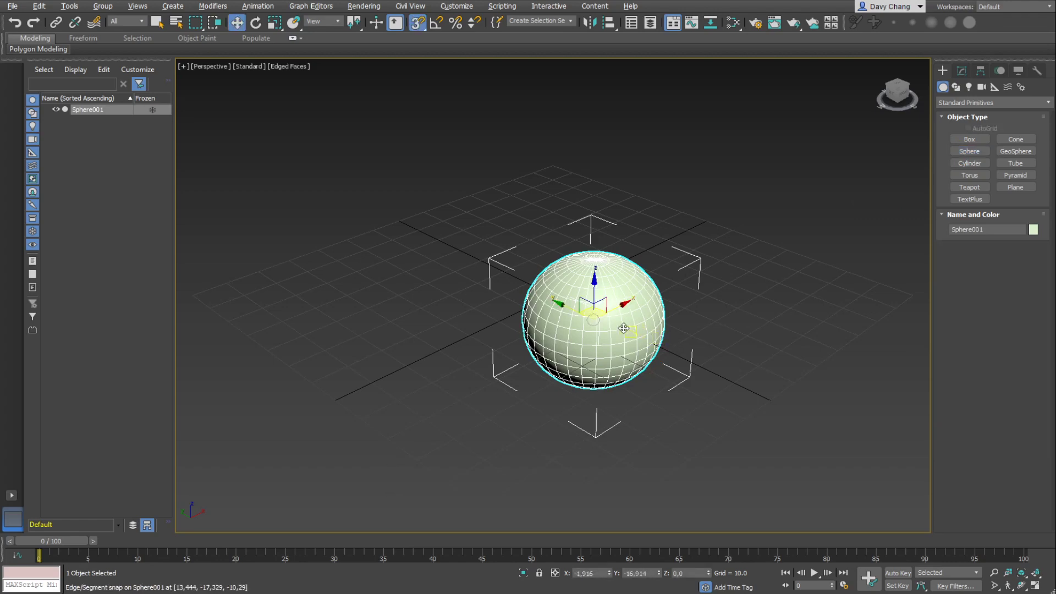
pyautogui.keyDown('alt'); pyautogui.moveTo(592, 315); pyautogui.dragTo(662, 269, button='middle'); pyautogui.keyUp('alt')
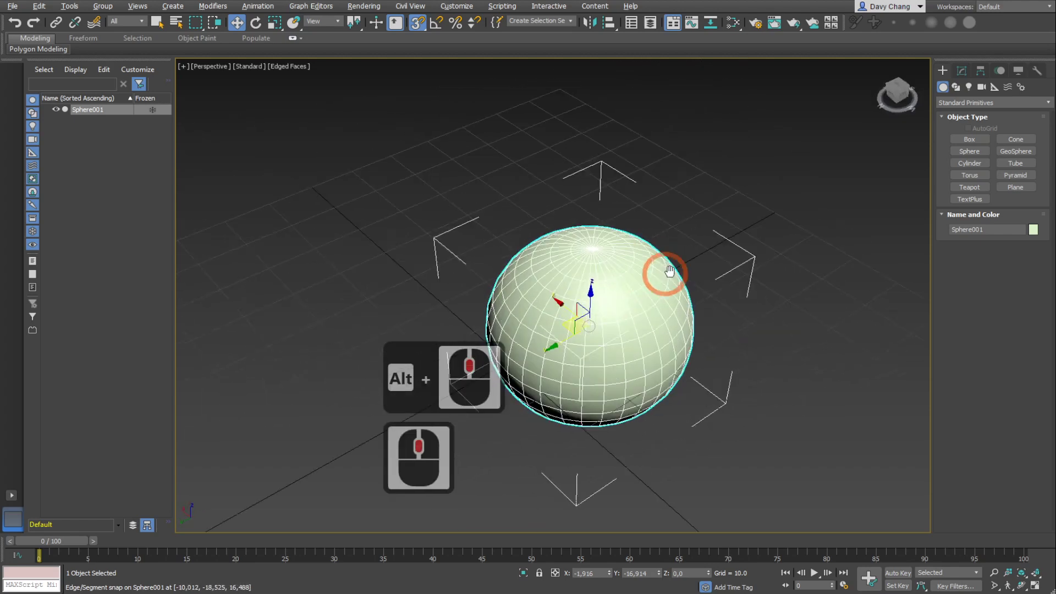
pyautogui.scroll(2, 665, 270)
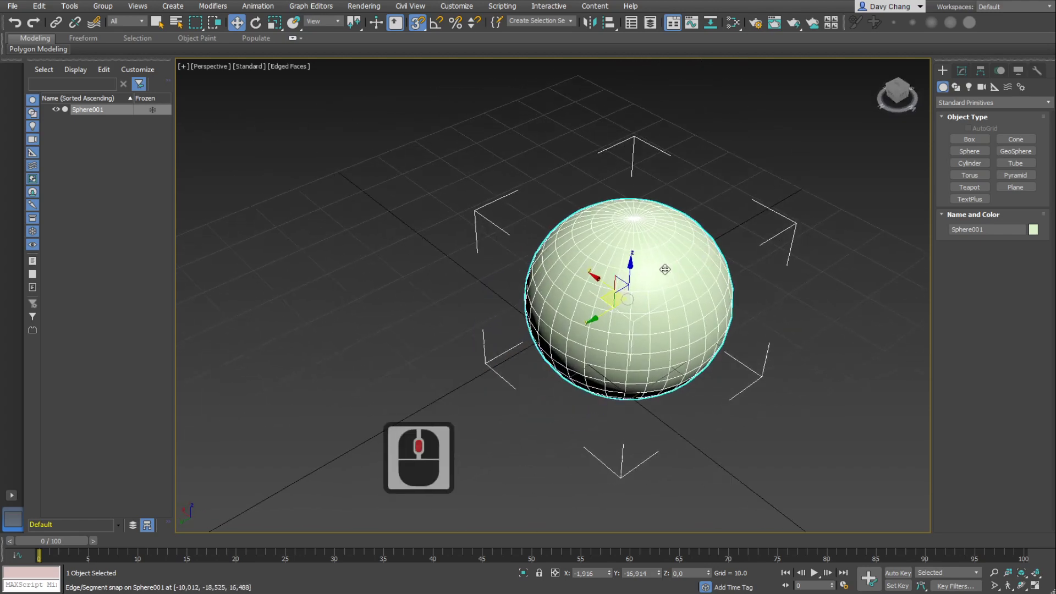
pyautogui.click(604, 298)
pyautogui.moveTo(602, 298); pyautogui.dragTo(550, 335)
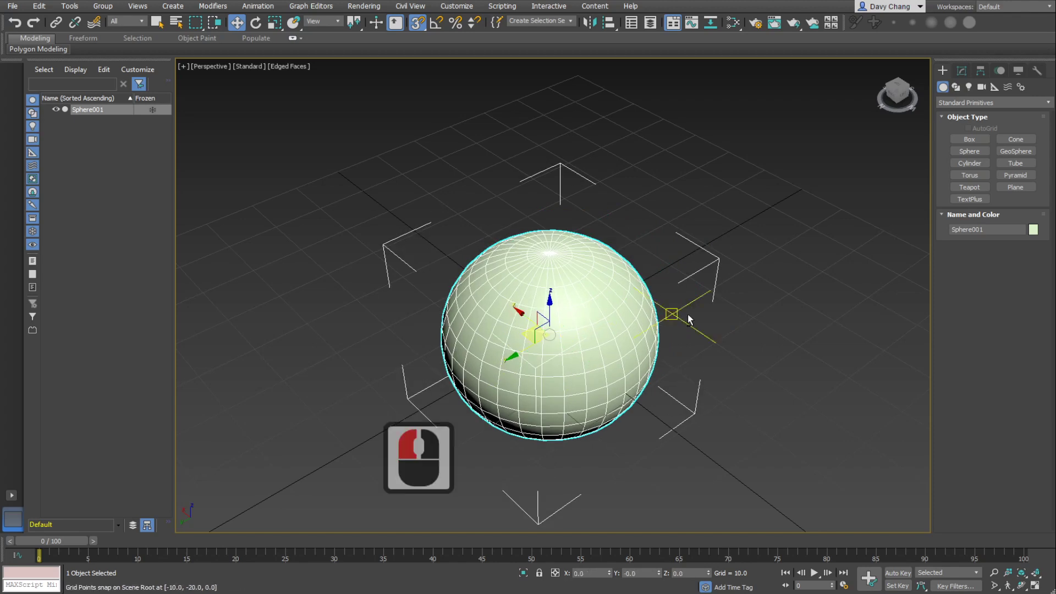
# - Raise the sphere along the Z axis to a height of about 28.6, with snapping turned off
pyautogui.keyDown('alt'); pyautogui.moveTo(688, 314); pyautogui.dragTo(581, 319, button='middle'); pyautogui.keyUp('alt')
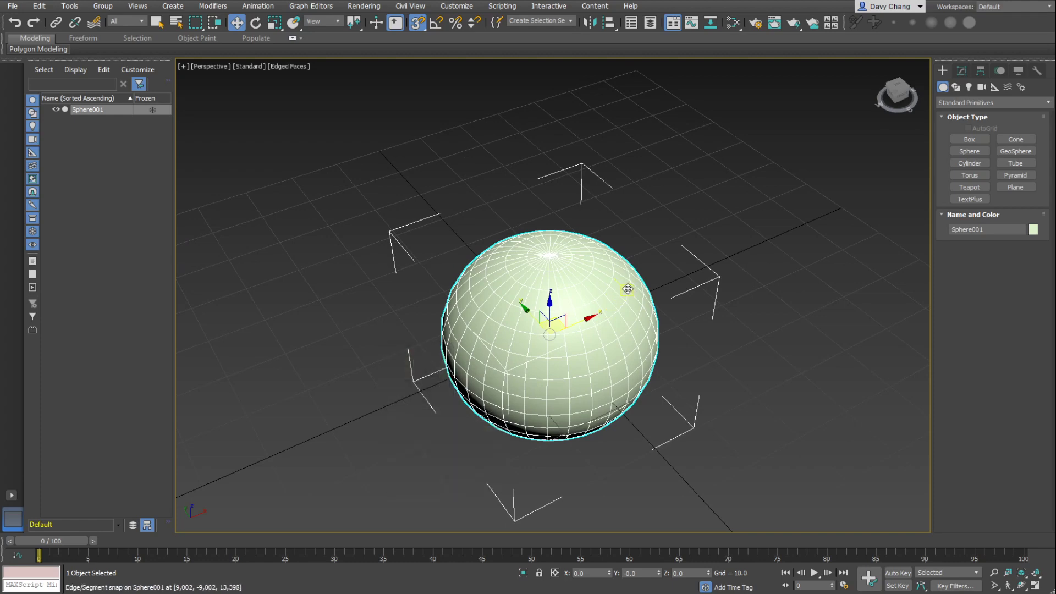
pyautogui.keyDown('alt'); pyautogui.moveTo(627, 288); pyautogui.dragTo(587, 289, button='middle'); pyautogui.keyUp('alt')
pyautogui.moveTo(549, 291); pyautogui.dragTo(532, 135)
pyautogui.scroll(-5, 642, 332)
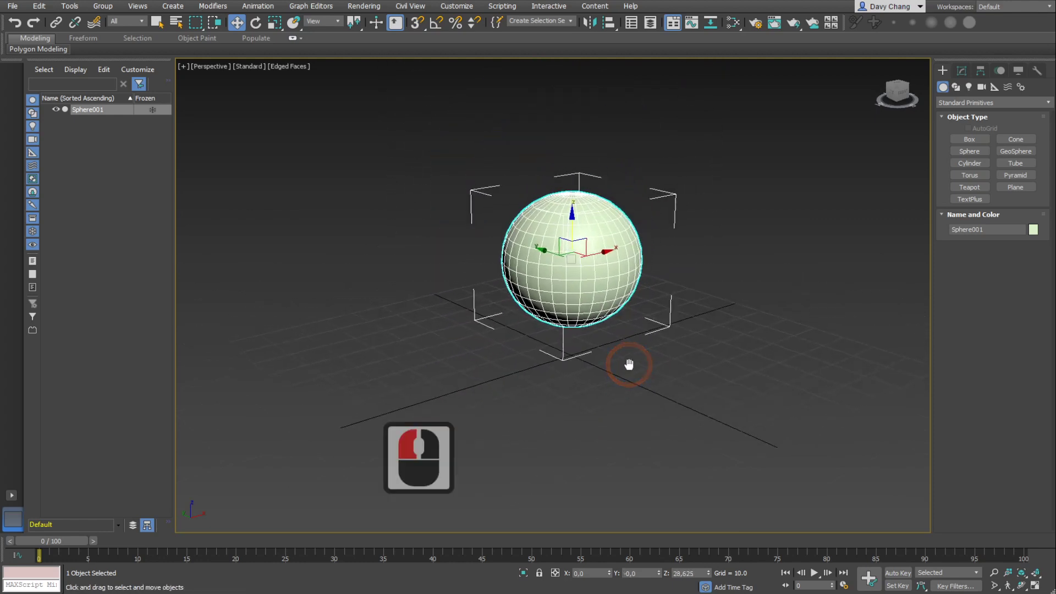
pyautogui.scroll(2, 627, 353)
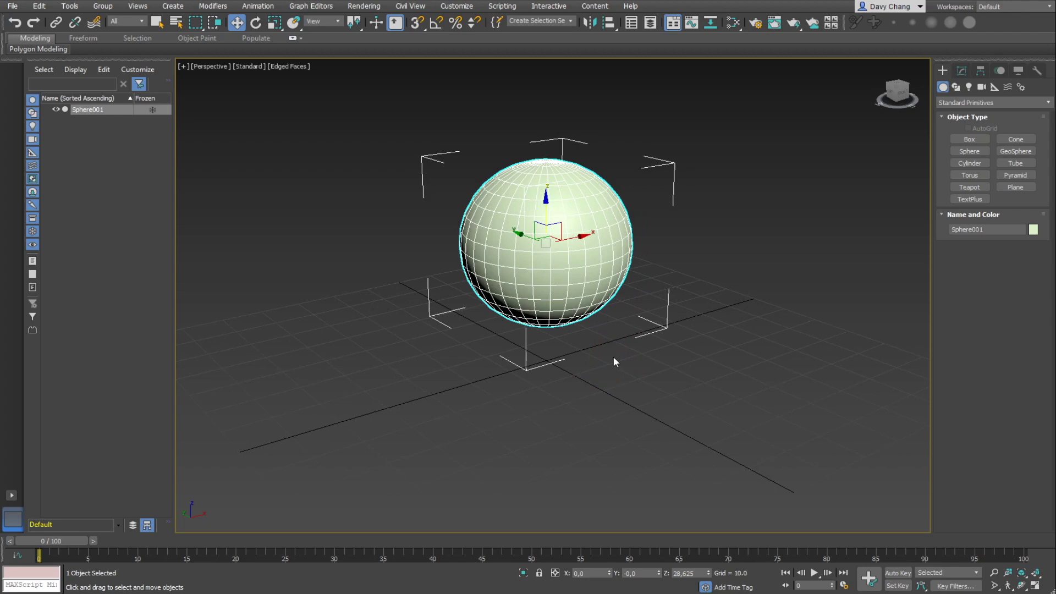
# - Rename the sphere as Balle
pyautogui.keyDown('alt'); pyautogui.moveTo(618, 375); pyautogui.dragTo(586, 363, button='middle'); pyautogui.keyUp('alt')
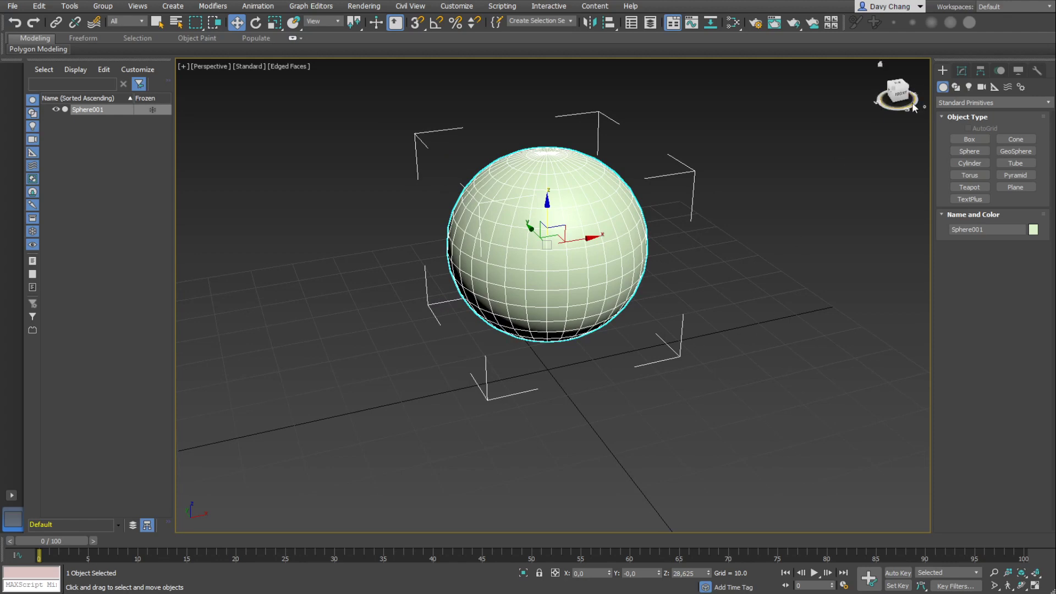
pyautogui.click(963, 71)
pyautogui.click(966, 89)
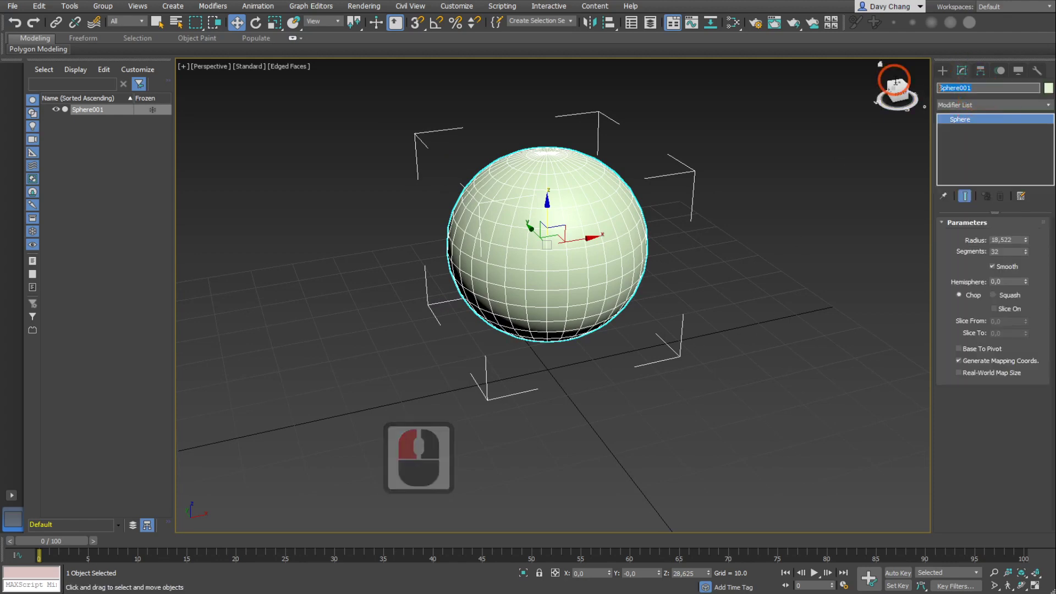
pyautogui.write('Balle')
pyautogui.press('Return')
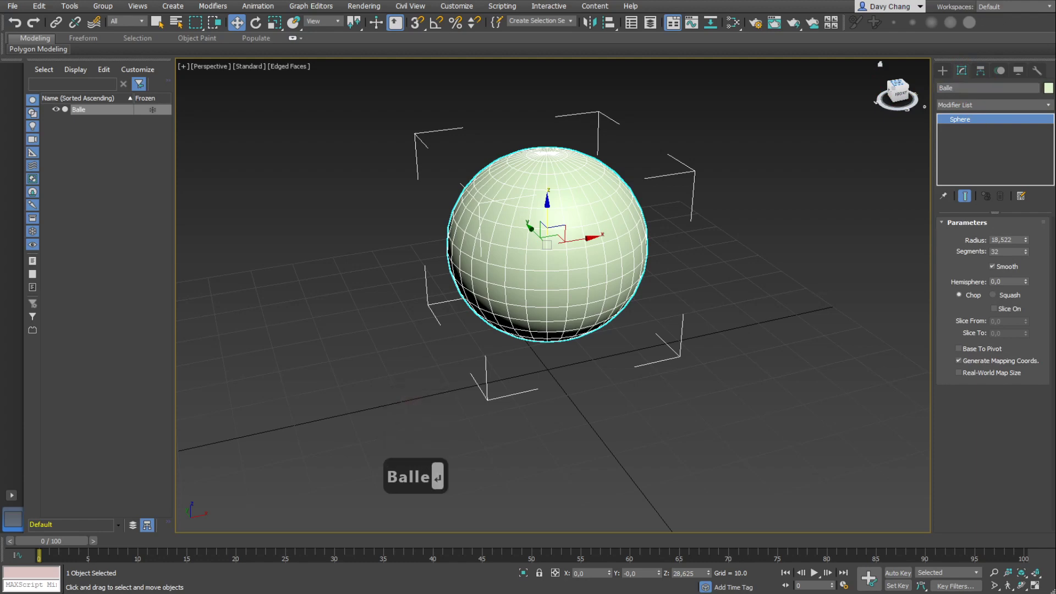
# - Draw a circle spline with a radius of about 21 on the grid below the sphere
pyautogui.click(943, 70)
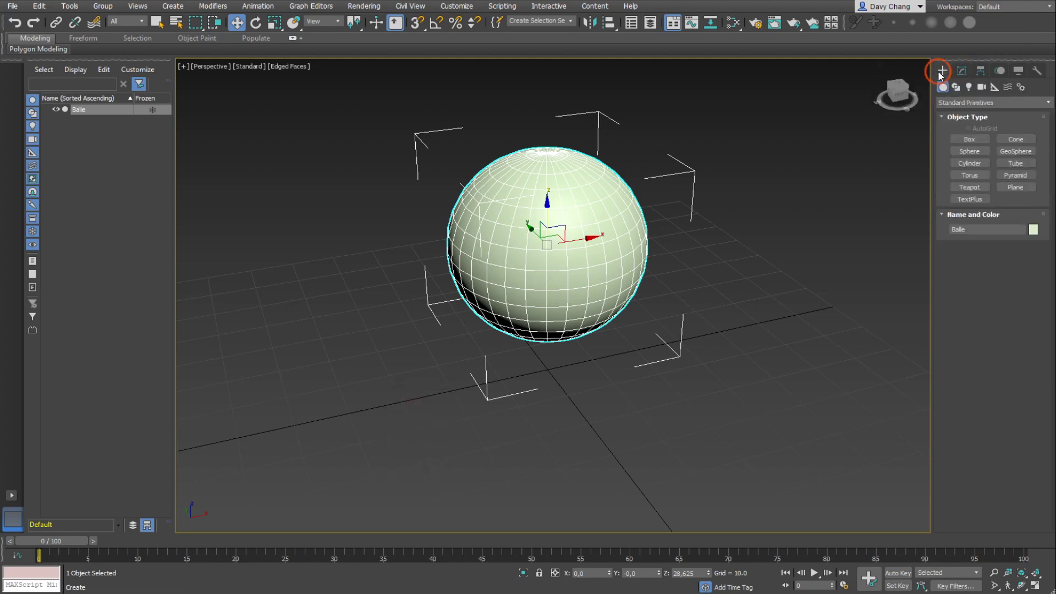
pyautogui.moveTo(566, 330); pyautogui.dragTo(590, 325)
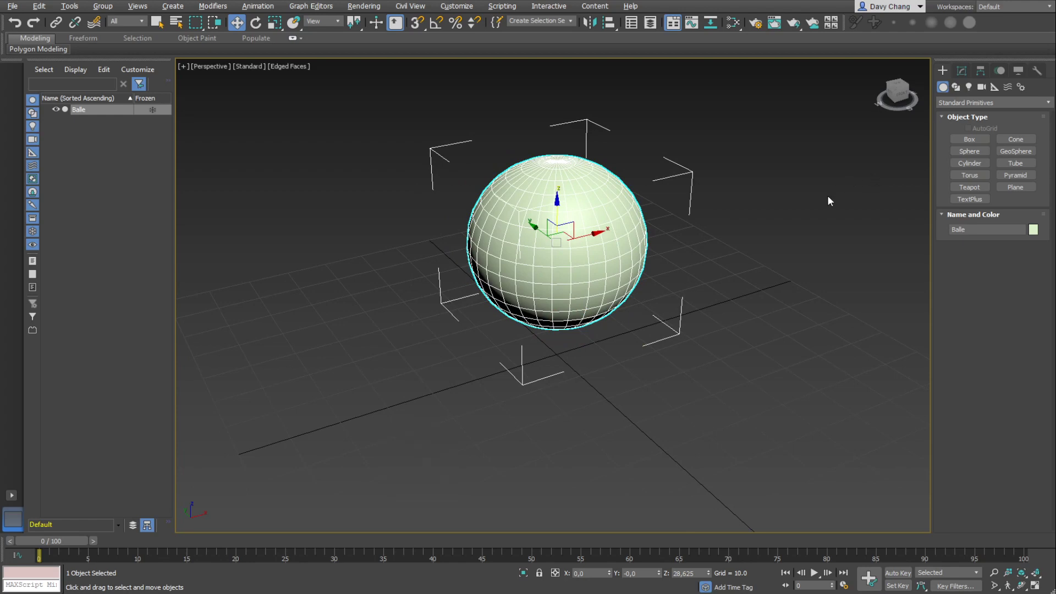
pyautogui.click(944, 72)
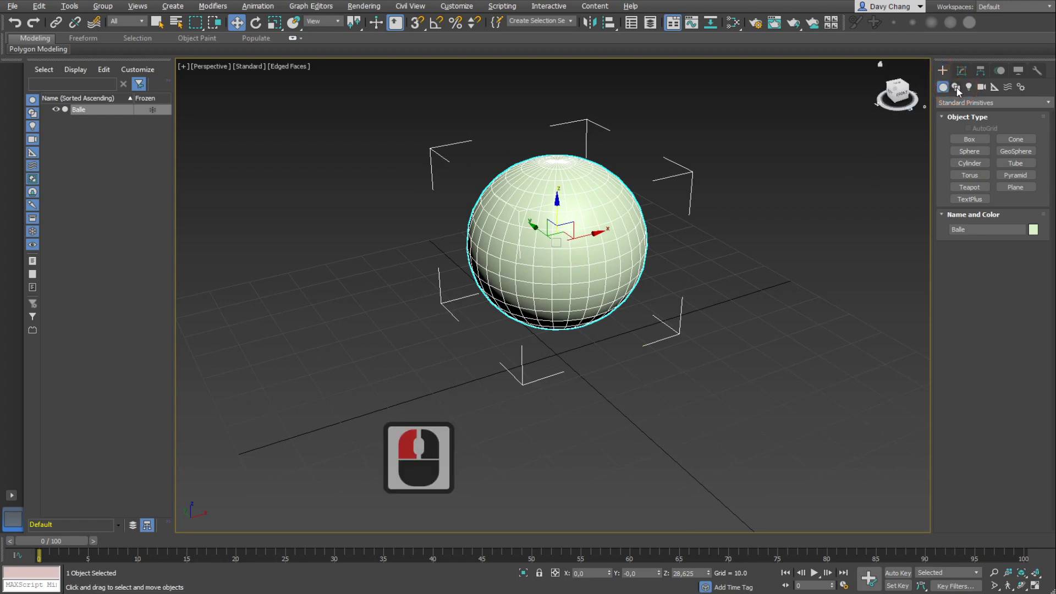
pyautogui.click(957, 88)
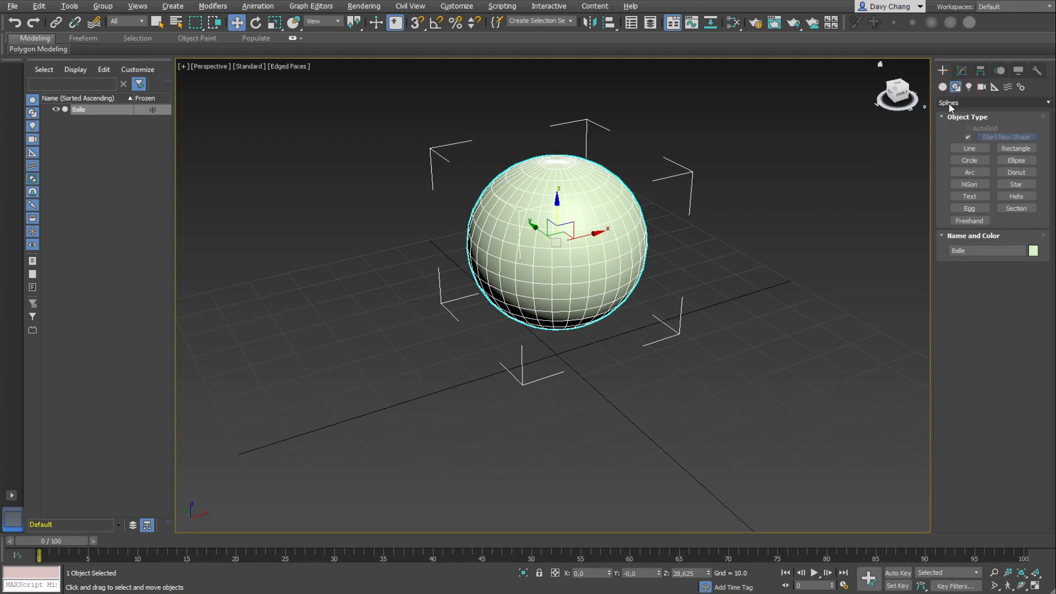
pyautogui.click(953, 103)
pyautogui.click(950, 115)
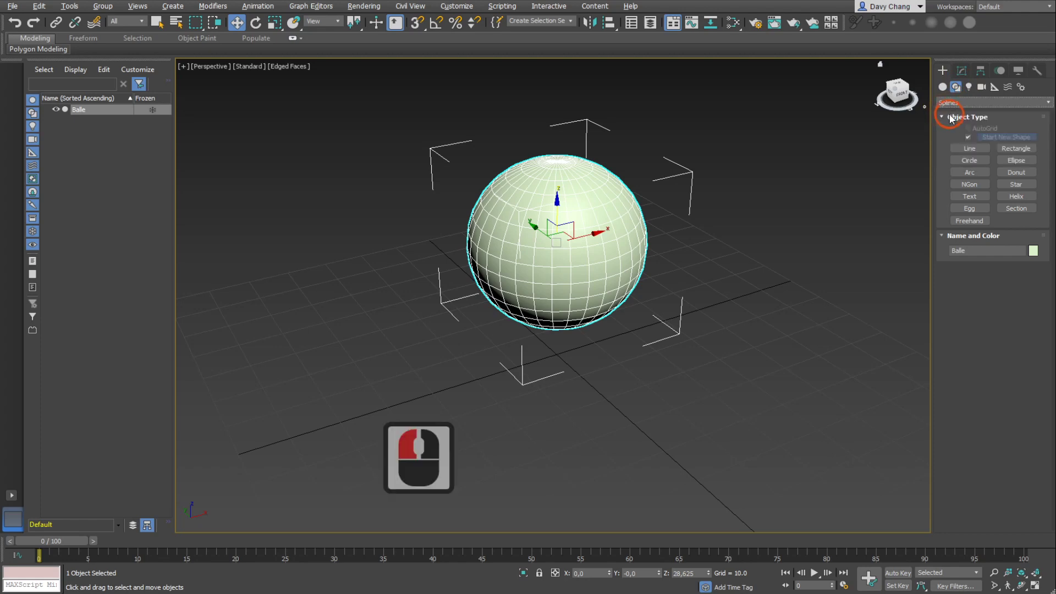
pyautogui.click(969, 161)
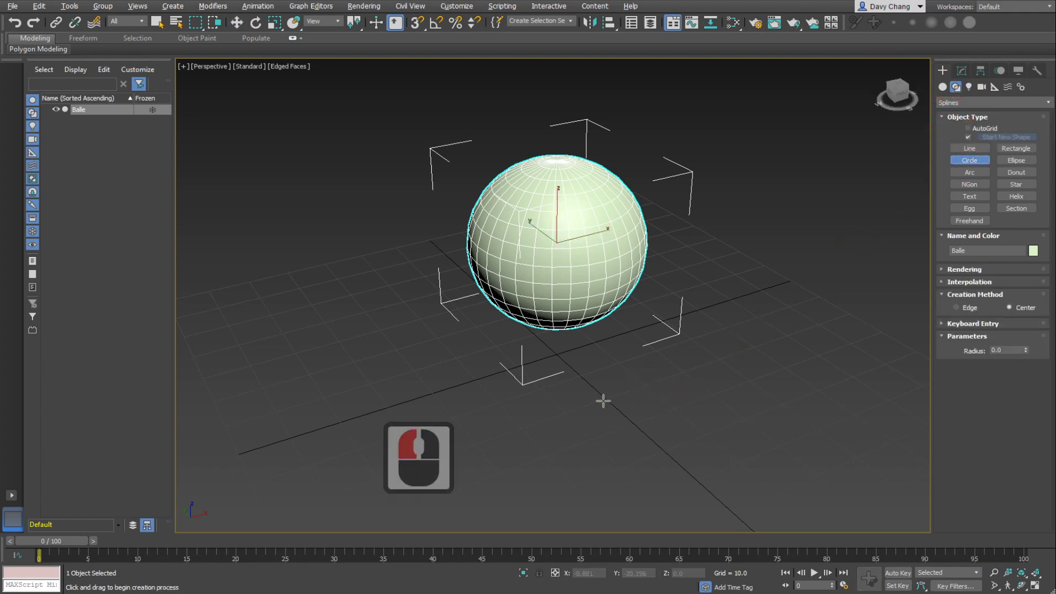
pyautogui.scroll(-2, 613, 401)
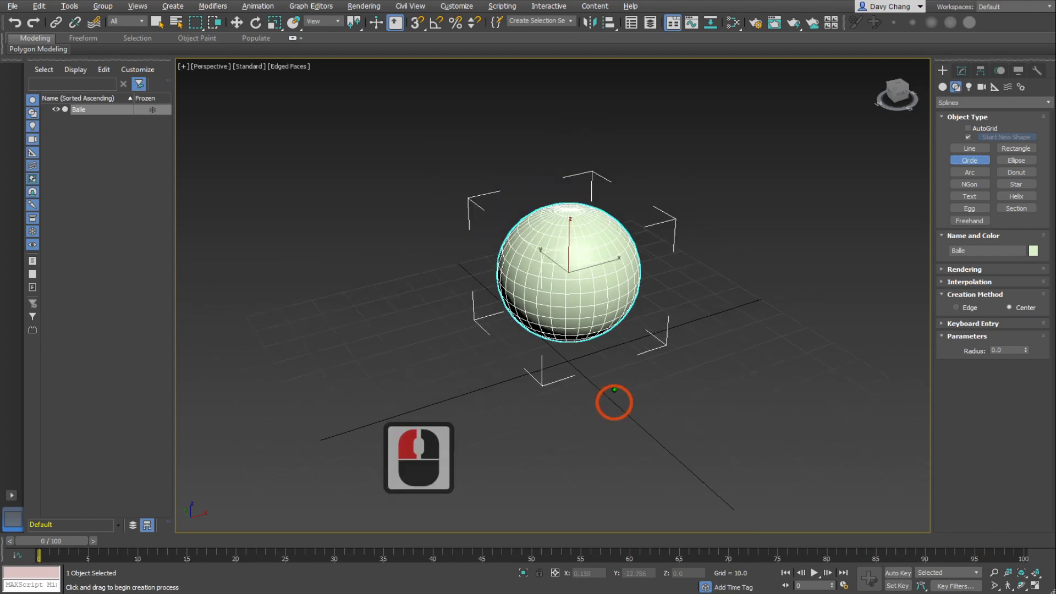
pyautogui.moveTo(613, 402); pyautogui.dragTo(597, 357, button='middle')
pyautogui.moveTo(594, 355); pyautogui.dragTo(667, 378)
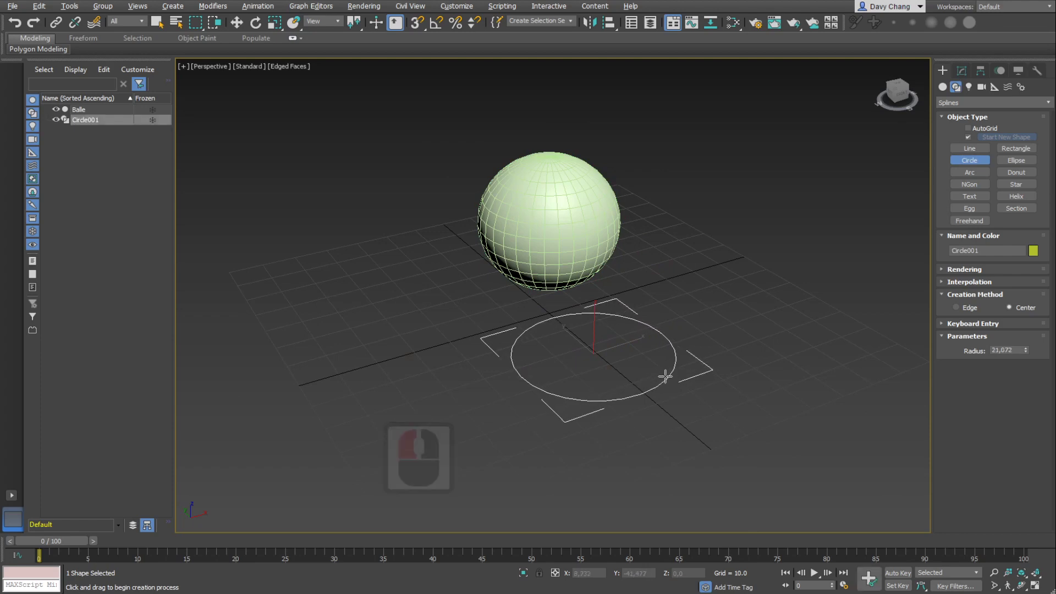
# - Turn on snapping and move the circle in the XY plane so it snaps to the grid origin
pyautogui.press('w')
pyautogui.keyDown('alt'); pyautogui.moveTo(590, 372); pyautogui.dragTo(639, 375, button='middle'); pyautogui.keyUp('alt')
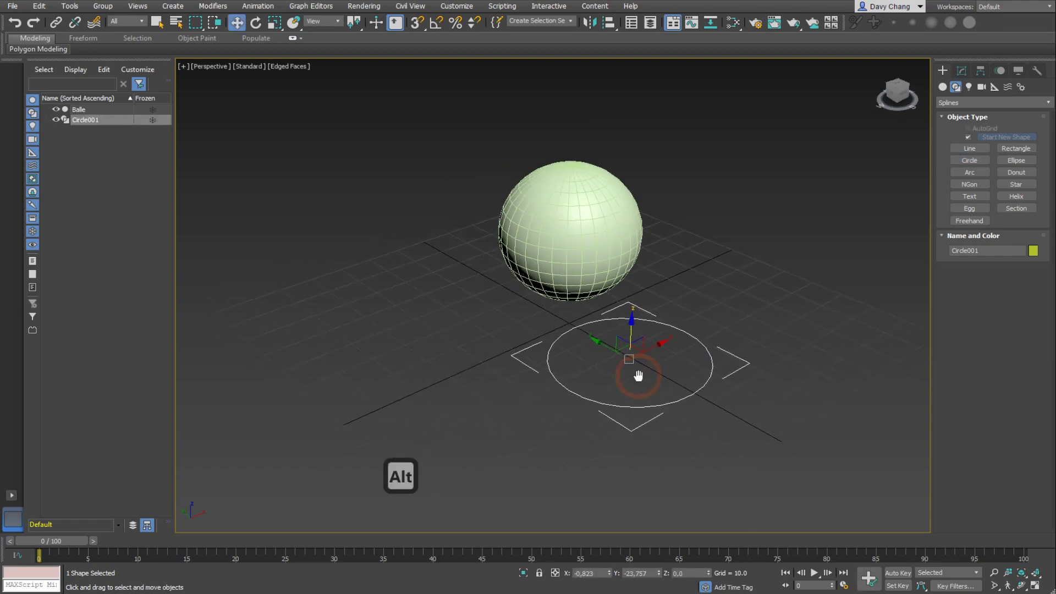
pyautogui.scroll(3, 648, 353)
pyautogui.keyDown('ctrl'); pyautogui.middleClick(648, 346); pyautogui.keyUp('ctrl')
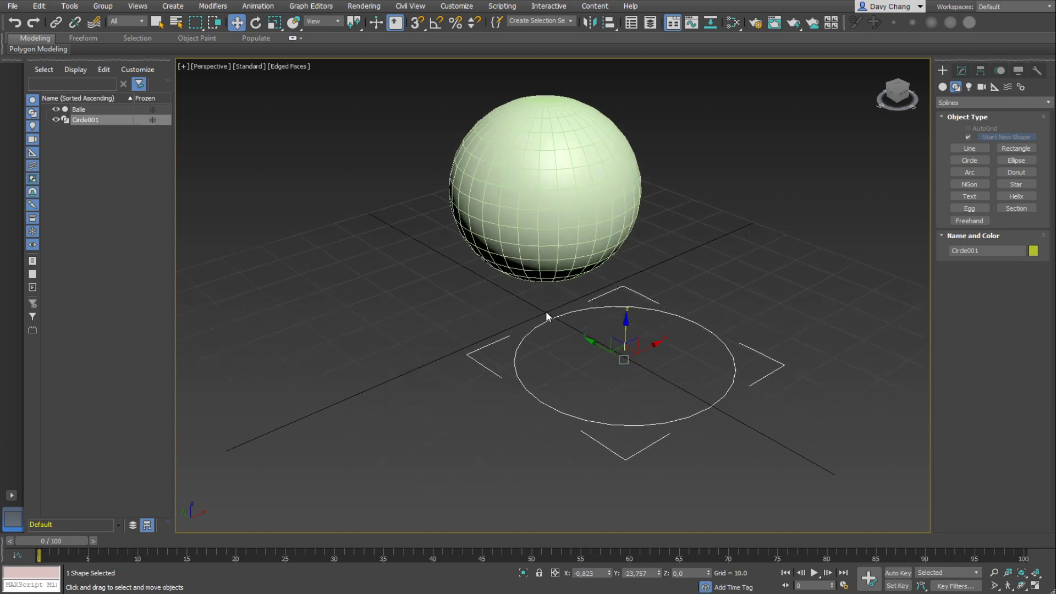
pyautogui.keyDown('ctrl'); pyautogui.moveTo(556, 338); pyautogui.dragTo(582, 360, button='middle'); pyautogui.keyUp('ctrl')
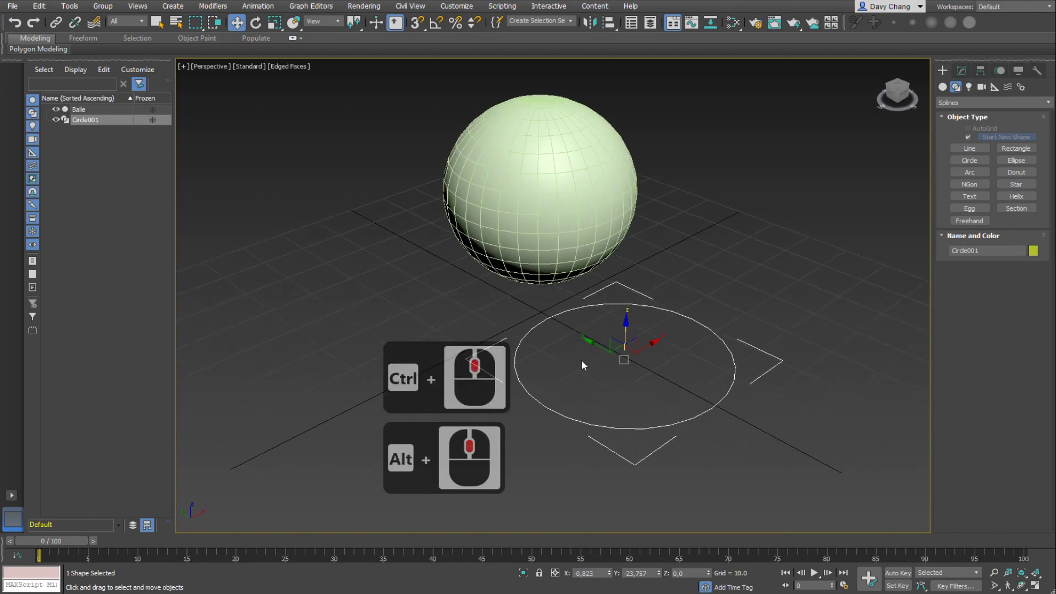
pyautogui.press('s')
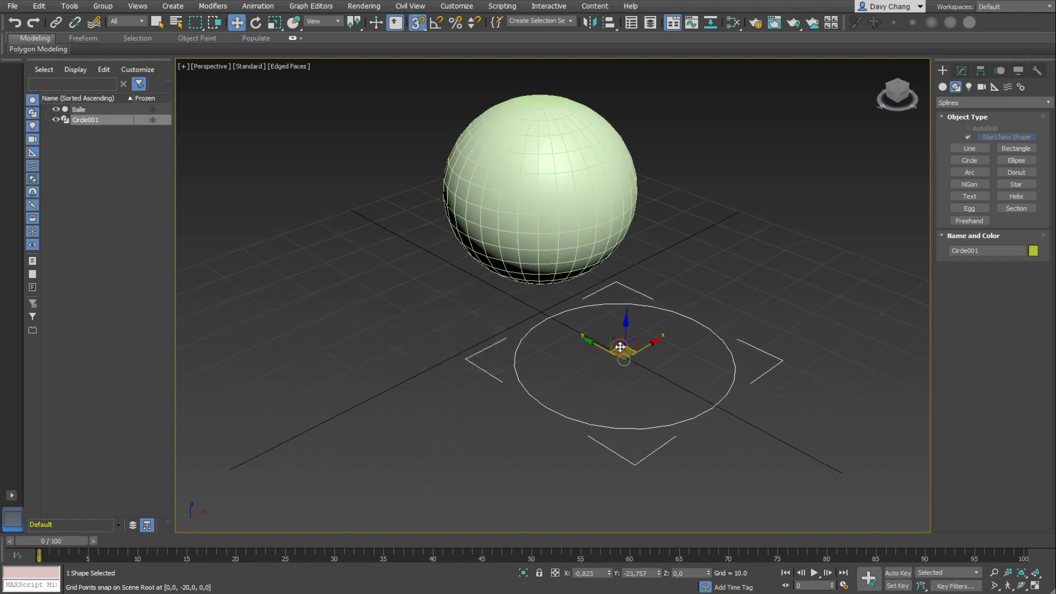
pyautogui.moveTo(620, 348); pyautogui.dragTo(542, 303)
# - Move the circle up the Z axis to snap level with the sphere's bottom vertex, and turn snapping off
pyautogui.moveTo(606, 344)
pyautogui.keyDown('alt'); pyautogui.mouseDown(button='middle')
pyautogui.moveTo(583, 328)
pyautogui.moveTo(629, 360)
pyautogui.moveTo(579, 363)
pyautogui.moveTo(608, 364)
pyautogui.mouseUp(button='middle'); pyautogui.keyUp('alt')
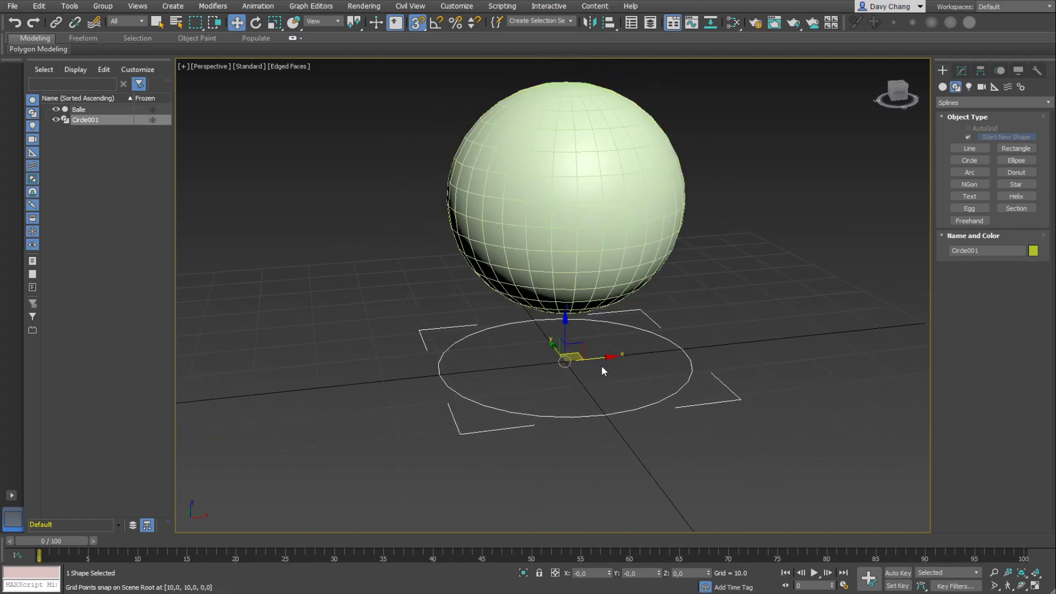
pyautogui.keyDown('alt'); pyautogui.moveTo(580, 378); pyautogui.dragTo(585, 318, button='middle'); pyautogui.keyUp('alt')
pyautogui.middleClick(585, 319)
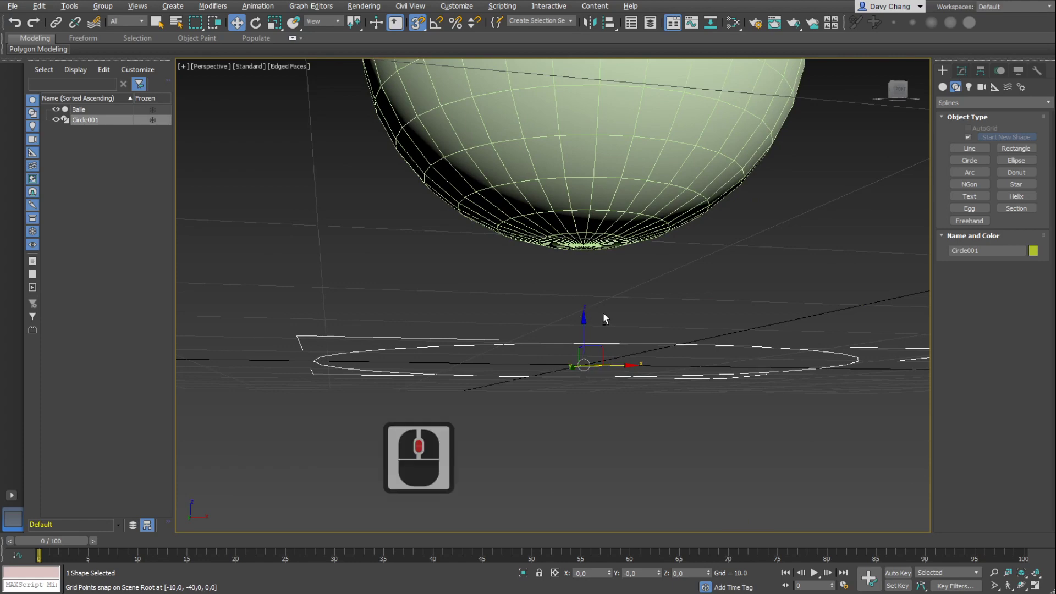
pyautogui.scroll(2, 604, 311)
pyautogui.keyDown('alt'); pyautogui.moveTo(606, 307); pyautogui.dragTo(606, 300, button='middle'); pyautogui.keyUp('alt')
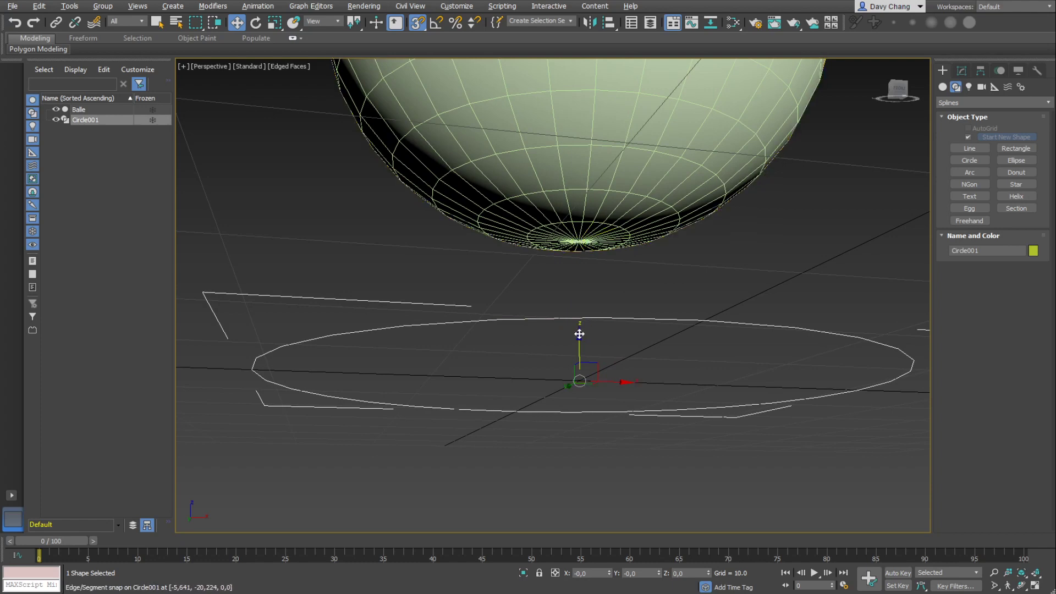
pyautogui.moveTo(579, 334); pyautogui.dragTo(579, 240)
pyautogui.keyDown('alt'); pyautogui.moveTo(708, 299); pyautogui.dragTo(599, 398, button='middle'); pyautogui.keyUp('alt')
pyautogui.press('s')
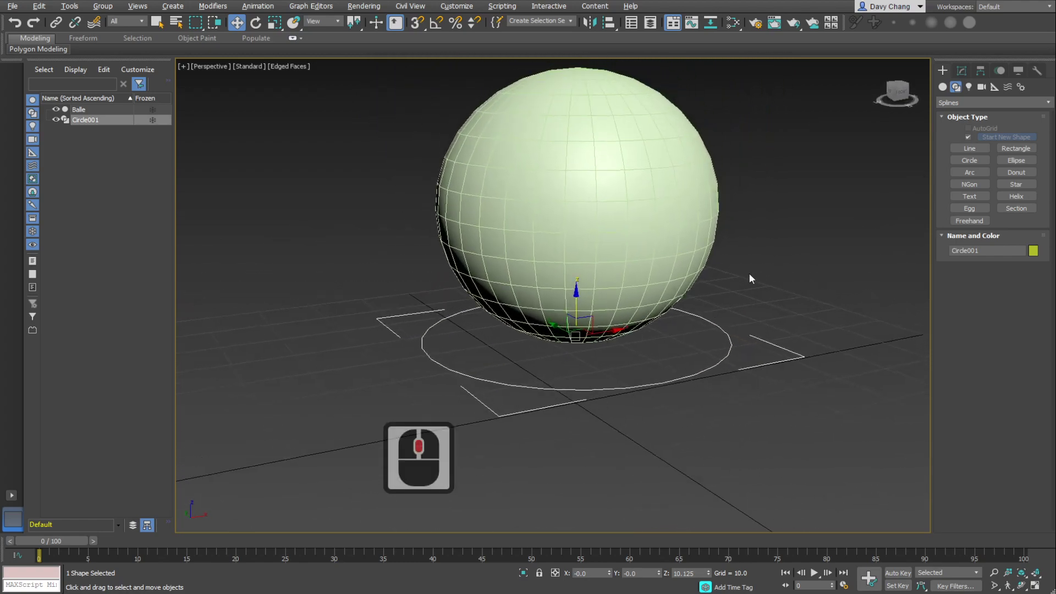
# - Rename the circle spline as Ctrl_Deplacement
pyautogui.click(962, 71)
pyautogui.click(972, 127)
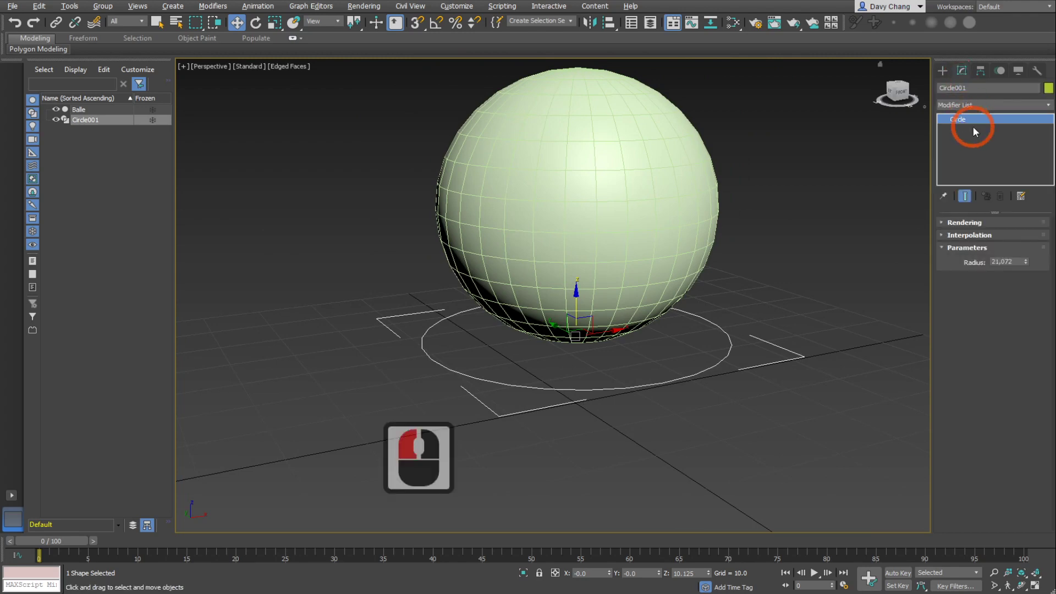
pyautogui.click(947, 88)
pyautogui.write('C')
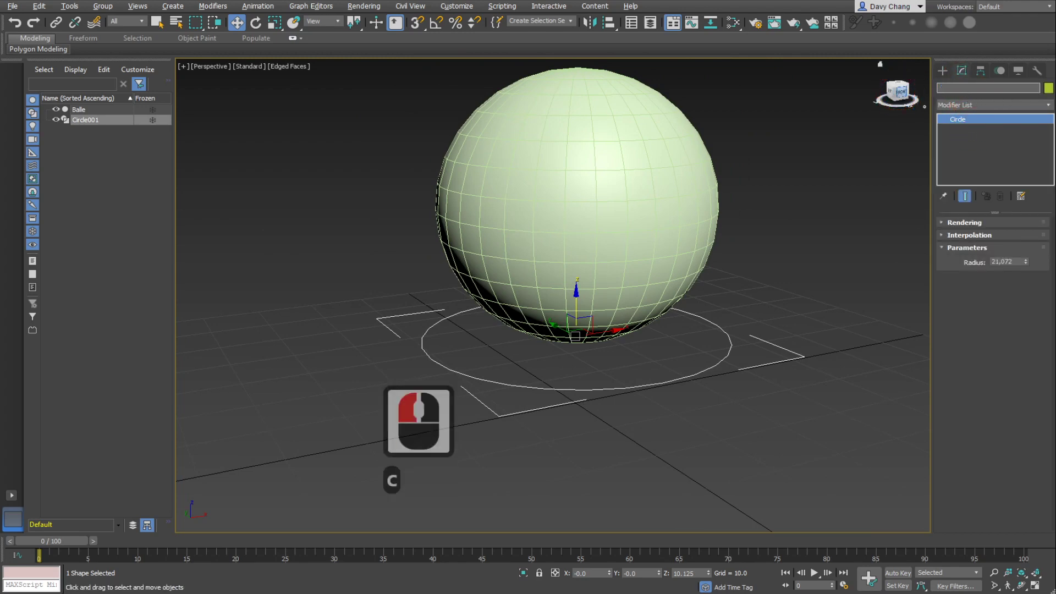
pyautogui.write('trl_')
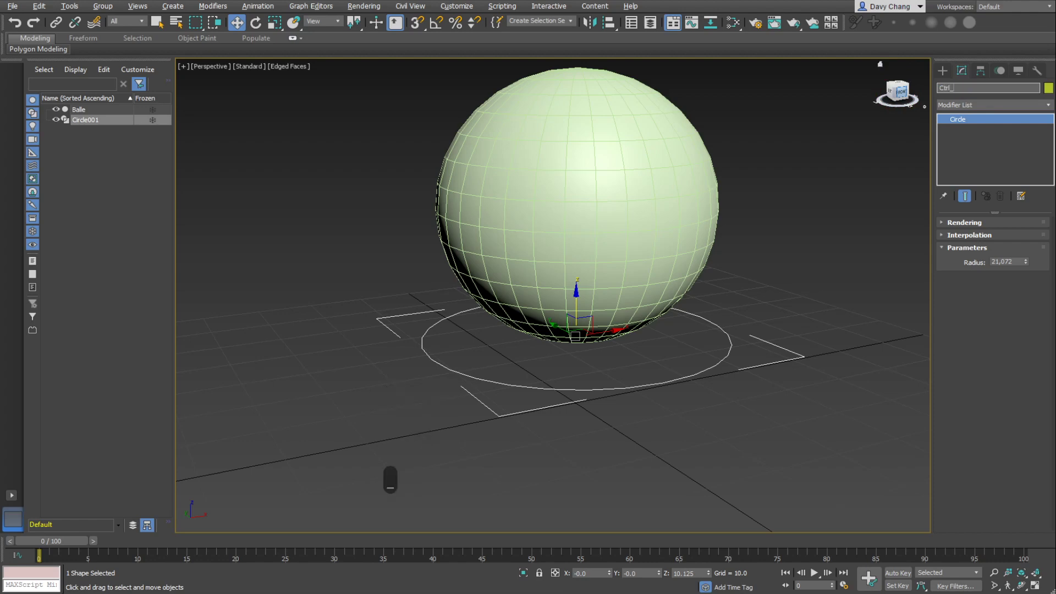
pyautogui.write('Deplacement')
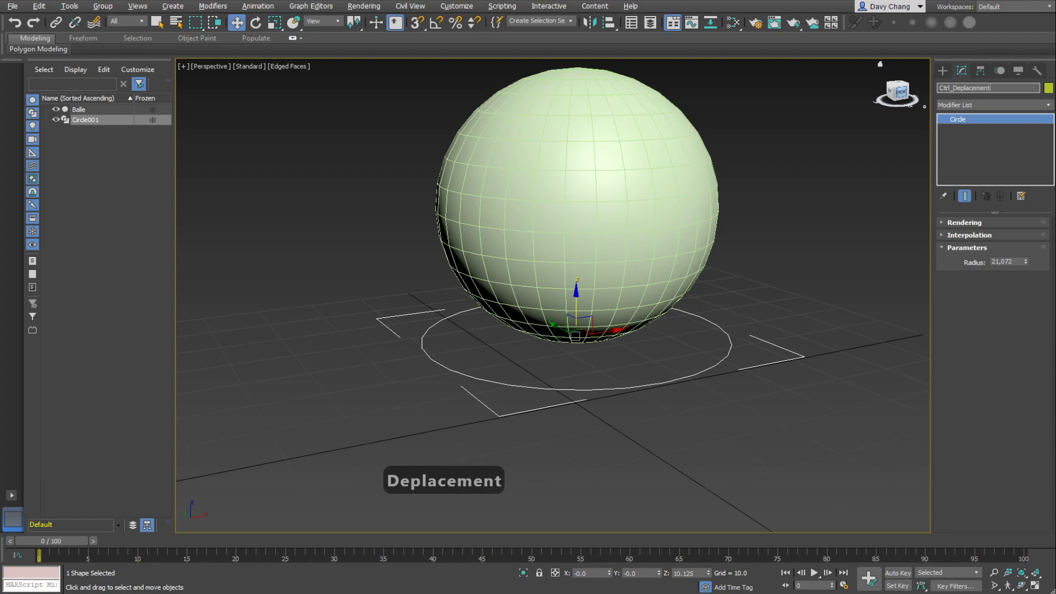
pyautogui.press('Return')
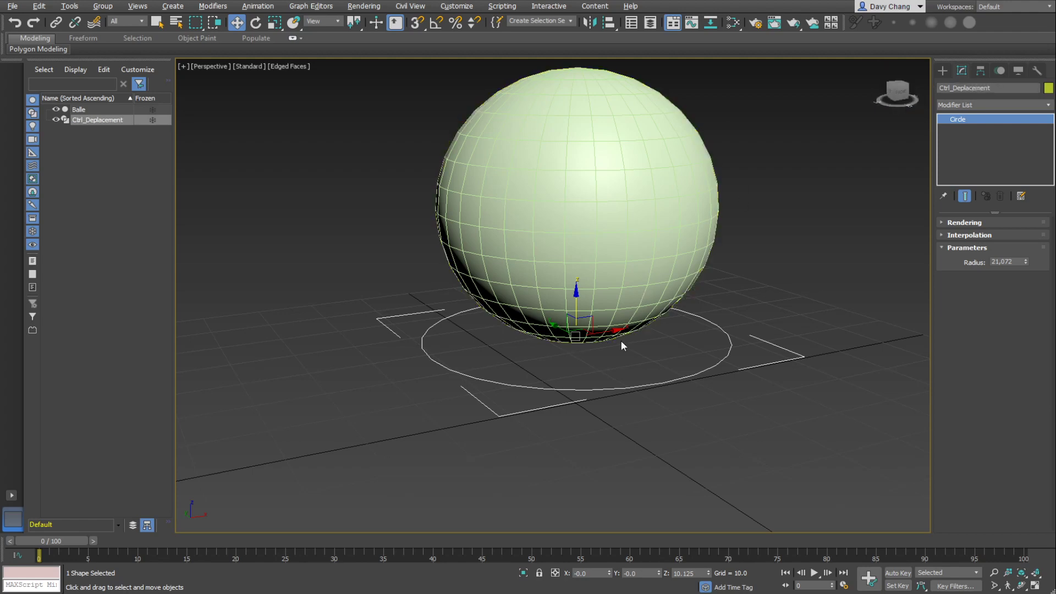
# - Create a standard Point helper on the grid in front of the sphere, at about X -0.8, Y -21.3
pyautogui.keyDown('alt'); pyautogui.moveTo(610, 336); pyautogui.dragTo(573, 315, button='middle'); pyautogui.keyUp('alt')
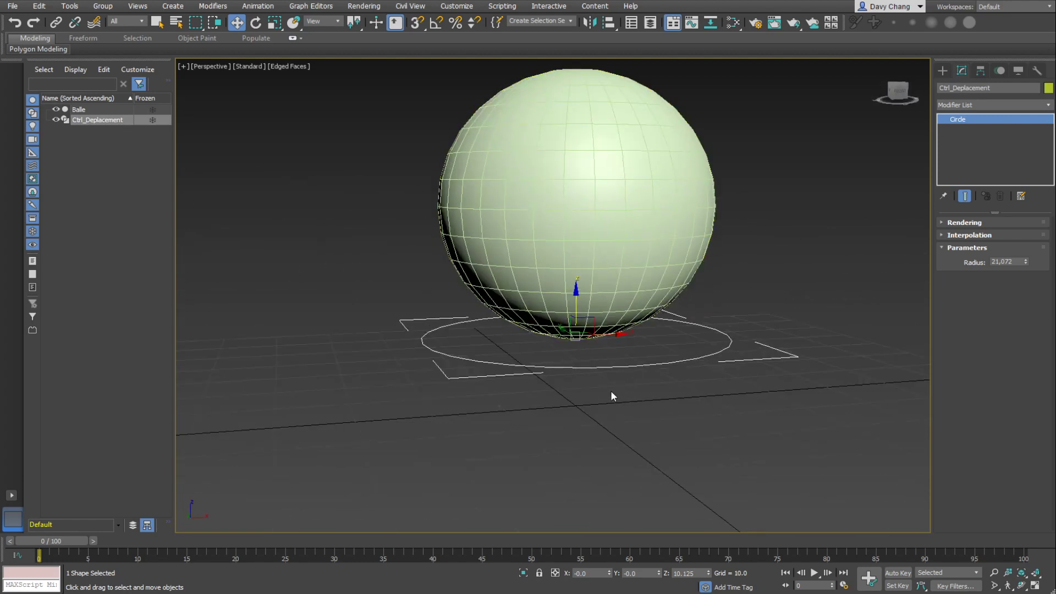
pyautogui.keyDown('alt'); pyautogui.moveTo(611, 392); pyautogui.dragTo(585, 395, button='middle'); pyautogui.keyUp('alt')
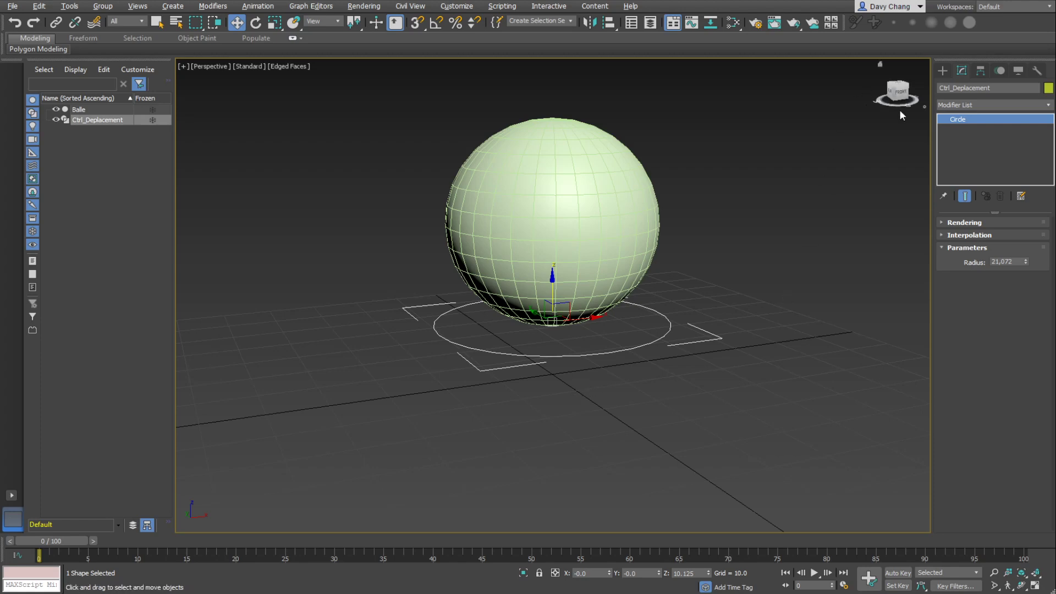
pyautogui.click(942, 71)
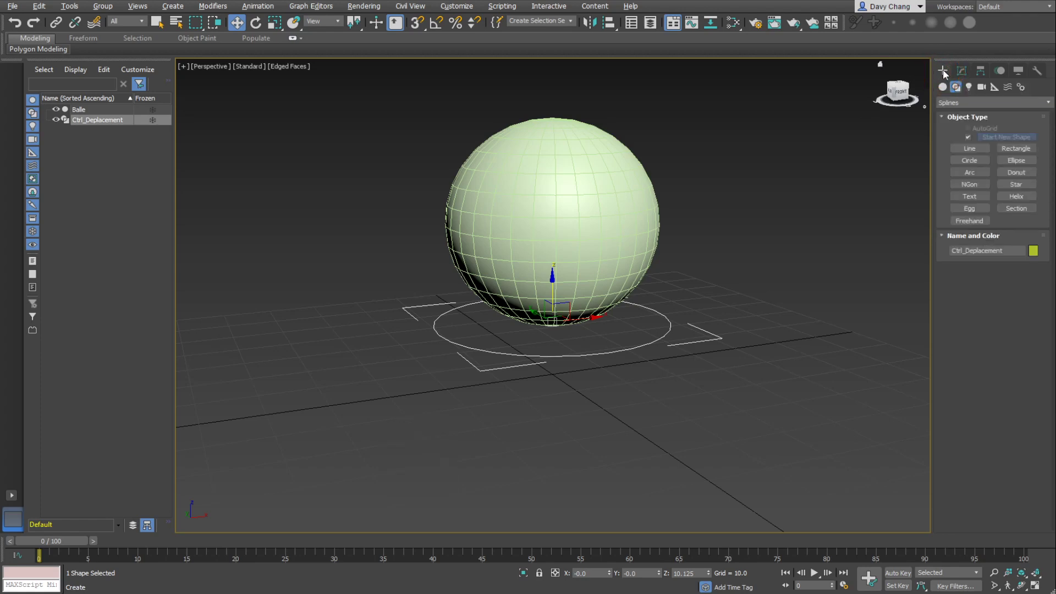
pyautogui.click(942, 72)
pyautogui.click(995, 86)
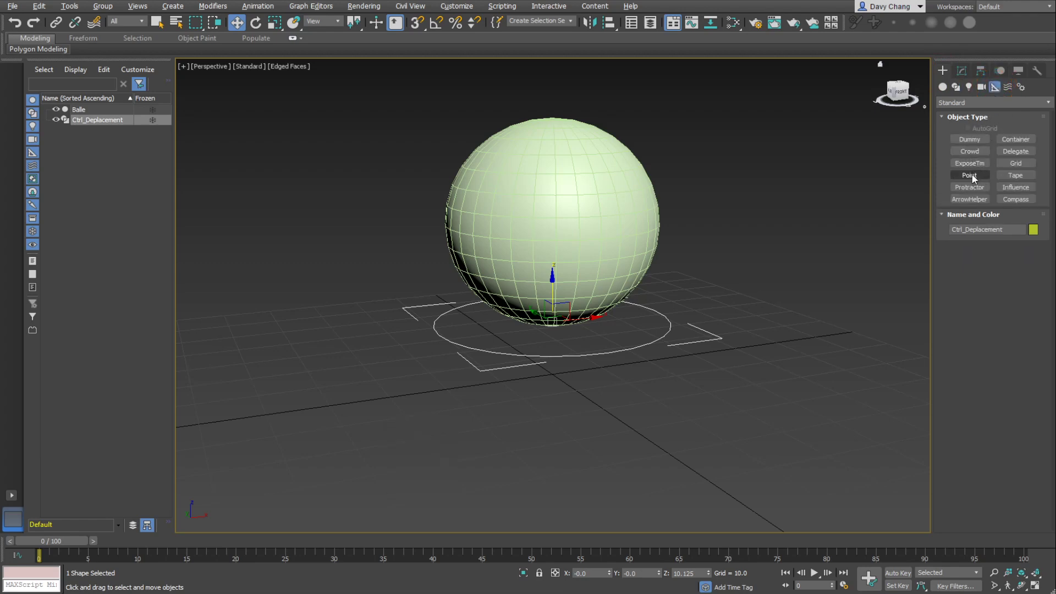
pyautogui.click(959, 103)
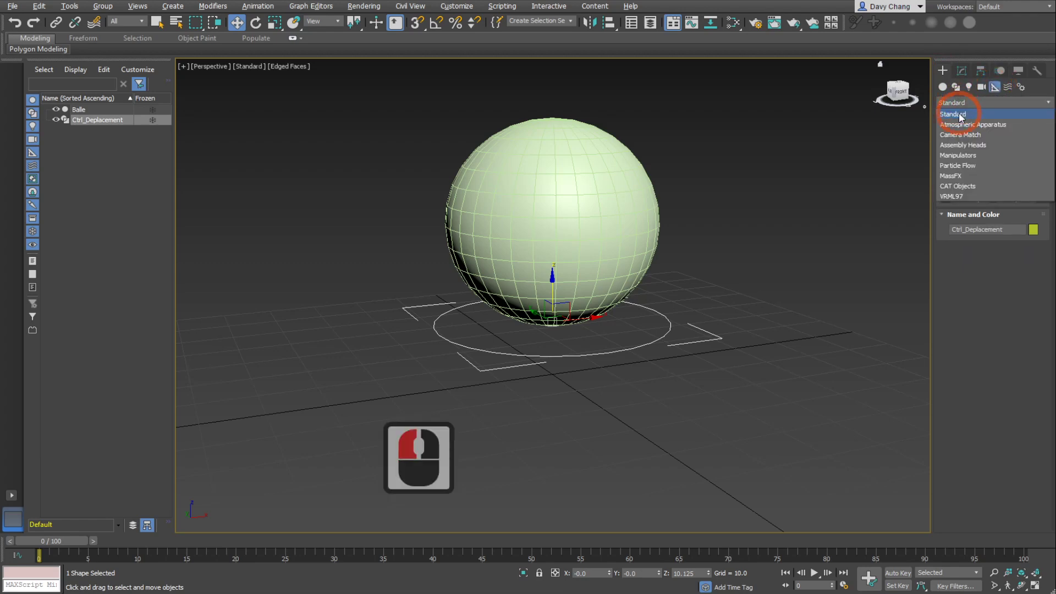
pyautogui.click(967, 117)
pyautogui.click(971, 174)
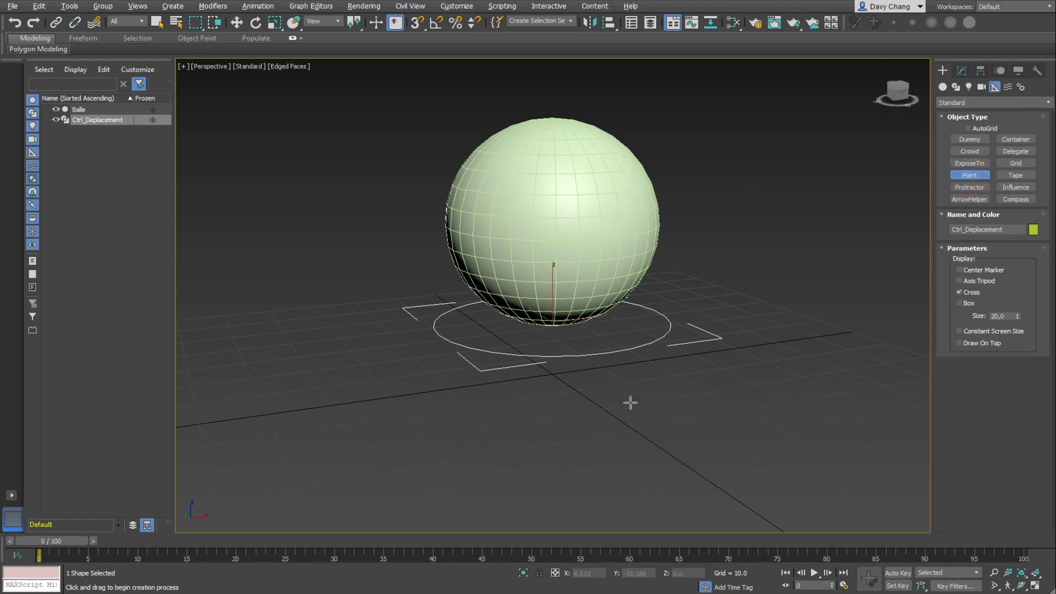
pyautogui.click(602, 412)
pyautogui.press('w')
pyautogui.keyDown('alt'); pyautogui.moveTo(681, 385); pyautogui.dragTo(639, 383, button='middle'); pyautogui.keyUp('alt')
pyautogui.click(675, 381)
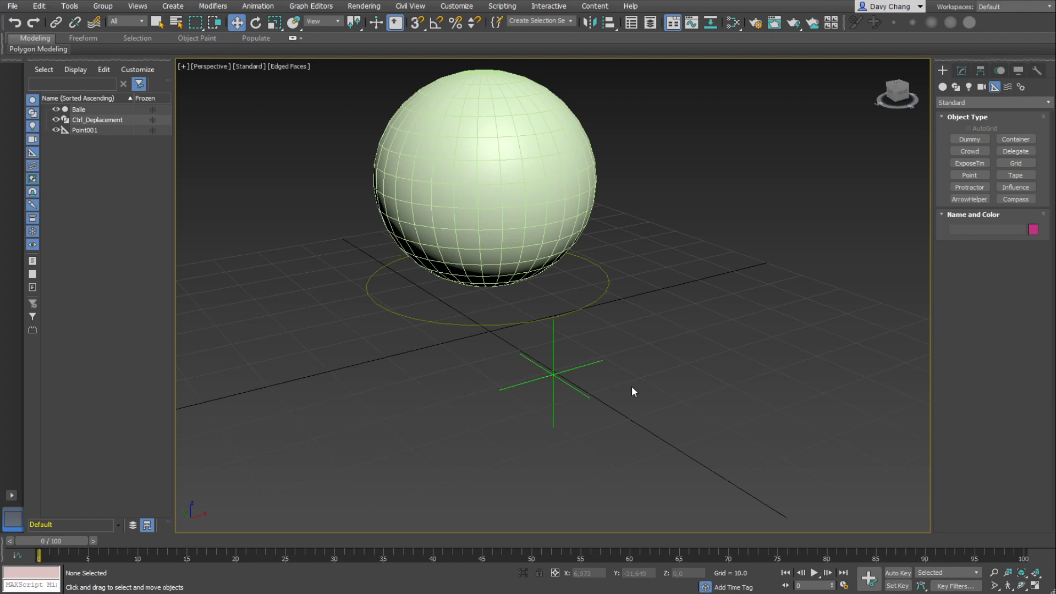
# - Turn on snapping and move the point helper in the XY plane so it snaps to the grid origin
pyautogui.click(553, 375)
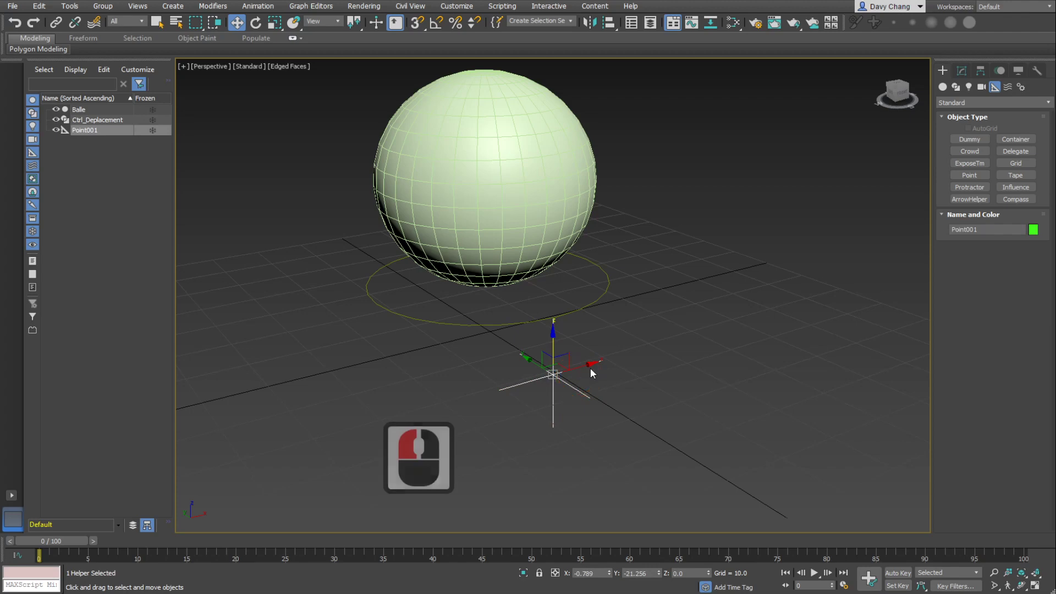
pyautogui.keyDown('alt'); pyautogui.moveTo(594, 363); pyautogui.dragTo(600, 358); pyautogui.keyUp('alt')
pyautogui.keyDown('alt'); pyautogui.moveTo(600, 357); pyautogui.dragTo(641, 380, button='middle'); pyautogui.keyUp('alt')
pyautogui.press('s')
pyautogui.keyDown('alt'); pyautogui.moveTo(564, 374); pyautogui.dragTo(587, 379, button='middle'); pyautogui.keyUp('alt')
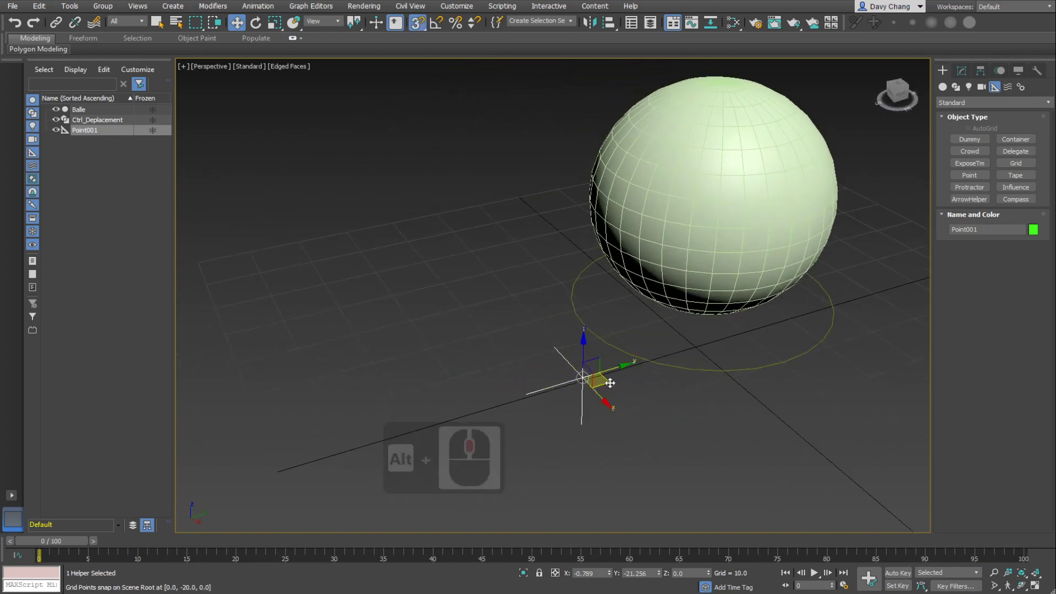
pyautogui.moveTo(608, 382); pyautogui.dragTo(696, 344)
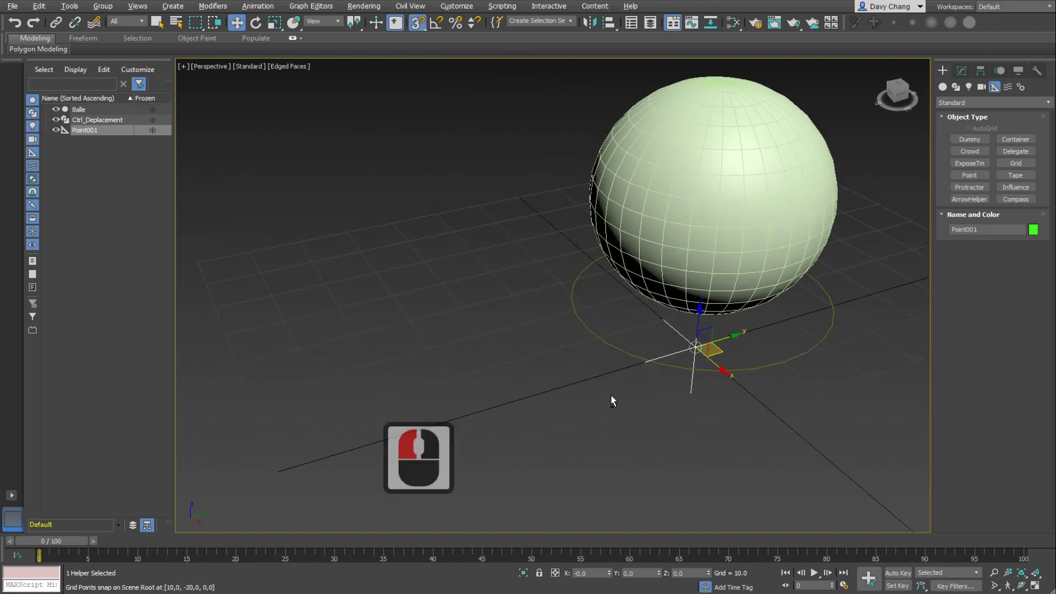
# - Move the point helper up the Z axis to about 10.5, snapping it to the sphere's bottom, and turn snapping off
pyautogui.keyDown('alt'); pyautogui.moveTo(611, 401); pyautogui.dragTo(577, 390, button='middle'); pyautogui.keyUp('alt')
pyautogui.scroll(4, 716, 335)
pyautogui.keyDown('alt'); pyautogui.moveTo(654, 310); pyautogui.dragTo(637, 307, button='middle'); pyautogui.keyUp('alt')
pyautogui.scroll(2, 637, 306)
pyautogui.keyDown('alt'); pyautogui.moveTo(583, 360); pyautogui.dragTo(608, 338, button='middle'); pyautogui.keyUp('alt')
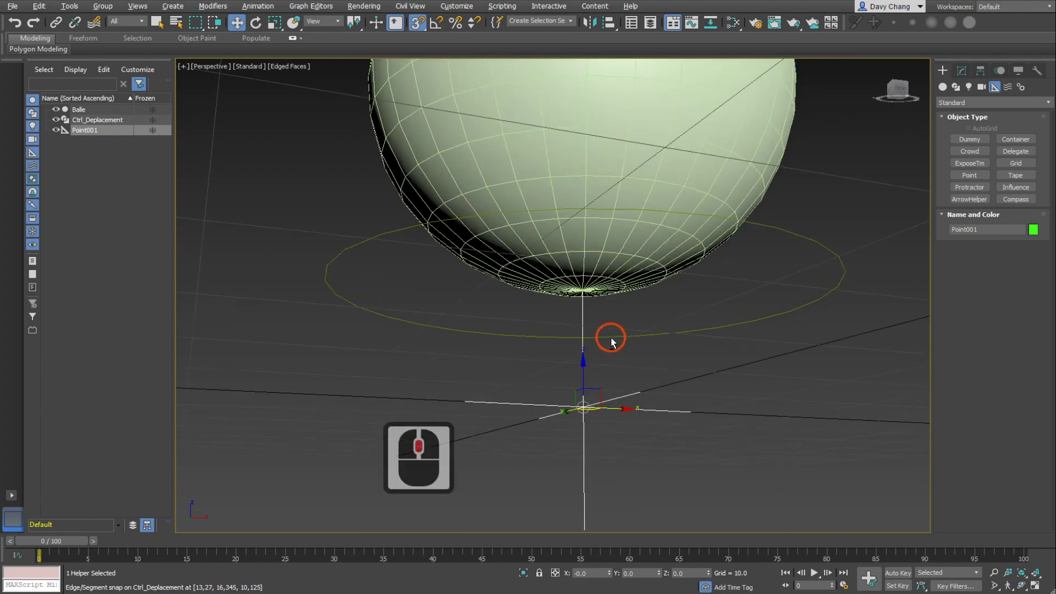
pyautogui.moveTo(583, 361); pyautogui.dragTo(637, 319)
pyautogui.keyDown('alt'); pyautogui.moveTo(637, 320); pyautogui.dragTo(583, 292, button='middle'); pyautogui.keyUp('alt')
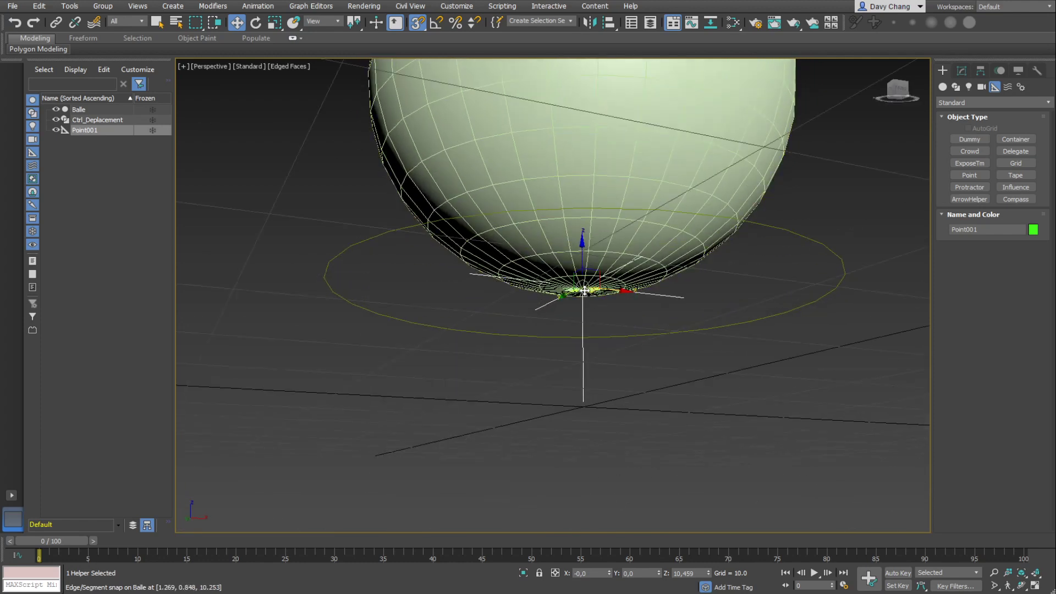
pyautogui.keyDown('alt'); pyautogui.moveTo(633, 306); pyautogui.dragTo(635, 307, button='middle'); pyautogui.keyUp('alt')
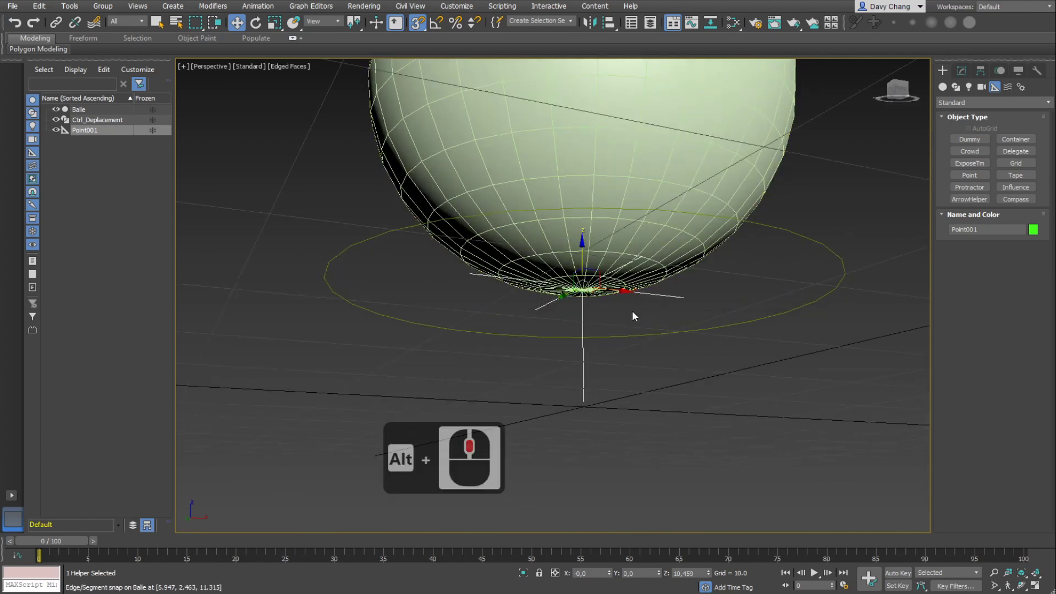
pyautogui.press('s')
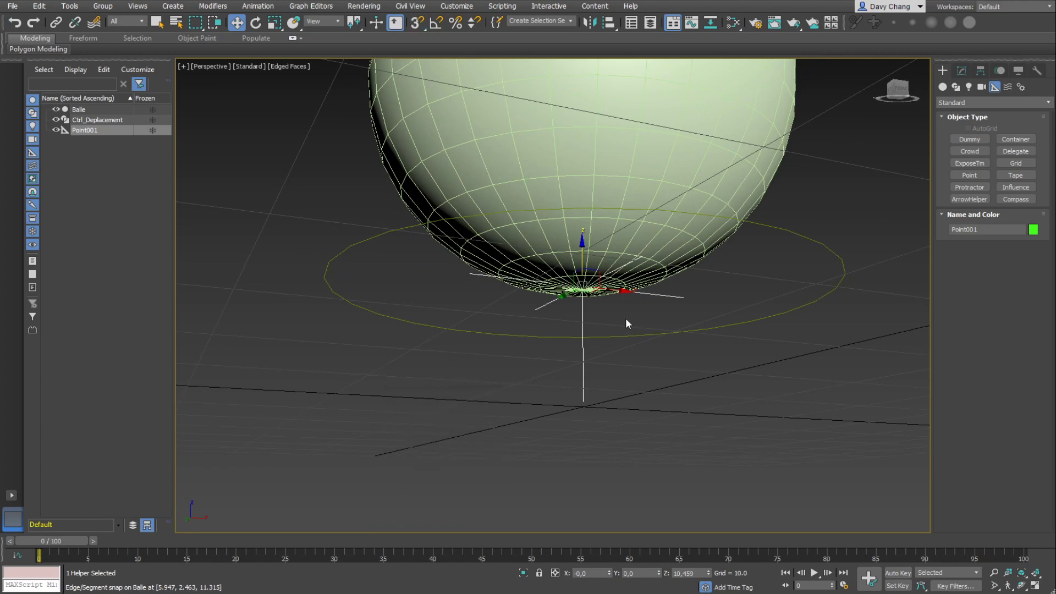
# - Select the point helper at the sphere's bottom and rename it as Ctrl_Scale
pyautogui.keyDown('alt'); pyautogui.moveTo(626, 322); pyautogui.dragTo(648, 373, button='middle'); pyautogui.keyUp('alt')
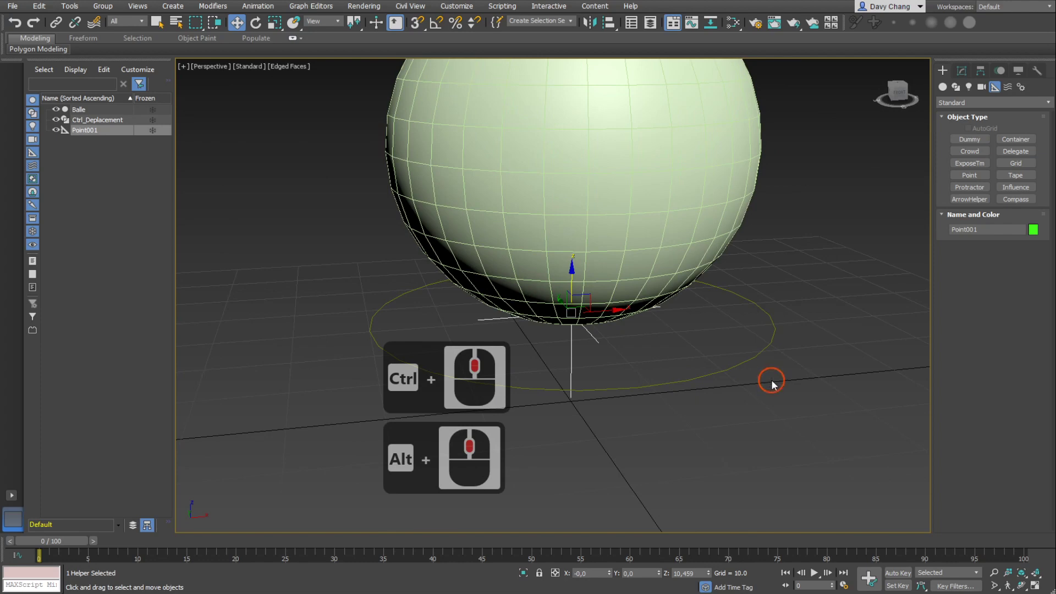
pyautogui.click(637, 385)
pyautogui.moveTo(689, 370); pyautogui.dragTo(710, 389)
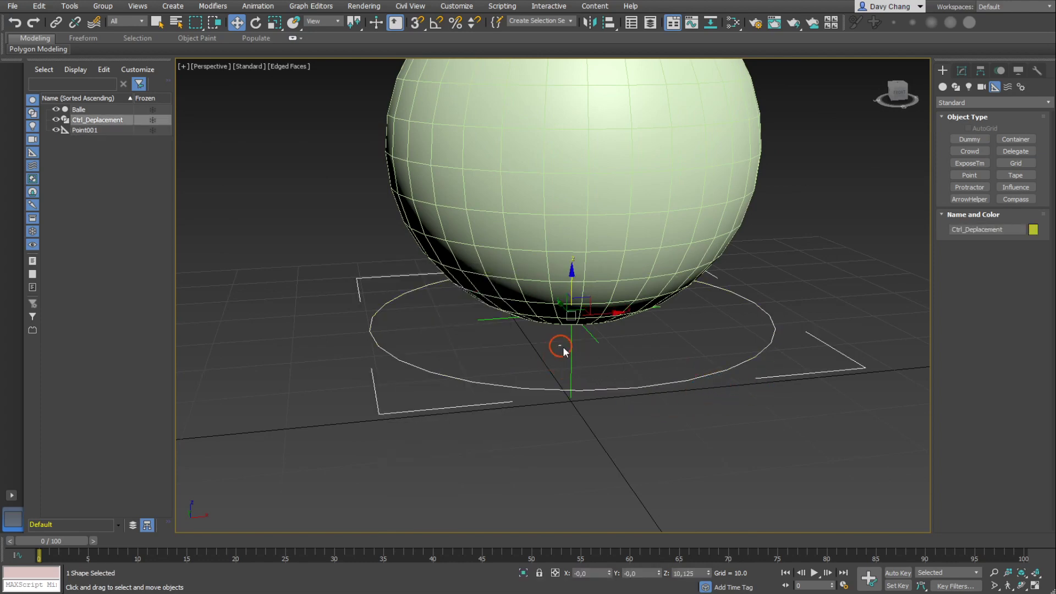
pyautogui.moveTo(563, 347); pyautogui.dragTo(628, 365)
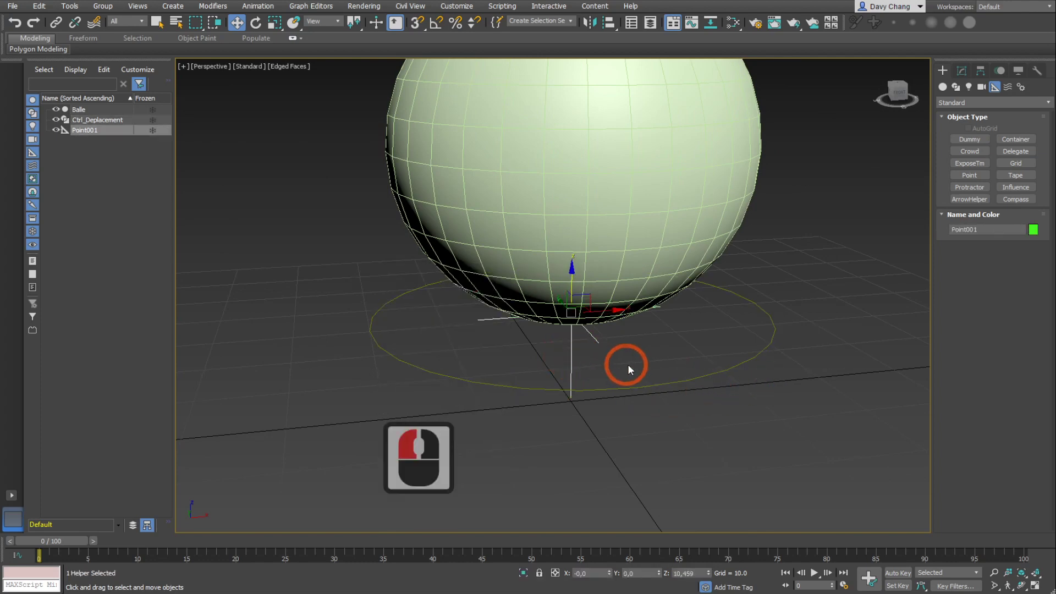
pyautogui.click(962, 70)
pyautogui.doubleClick(973, 89)
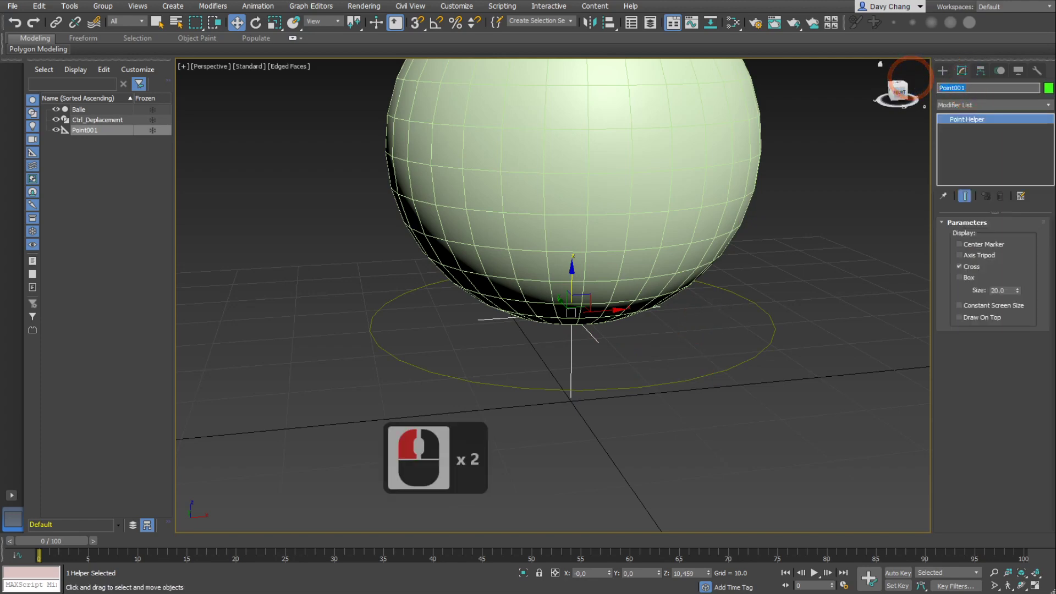
pyautogui.write('Ctrl_')
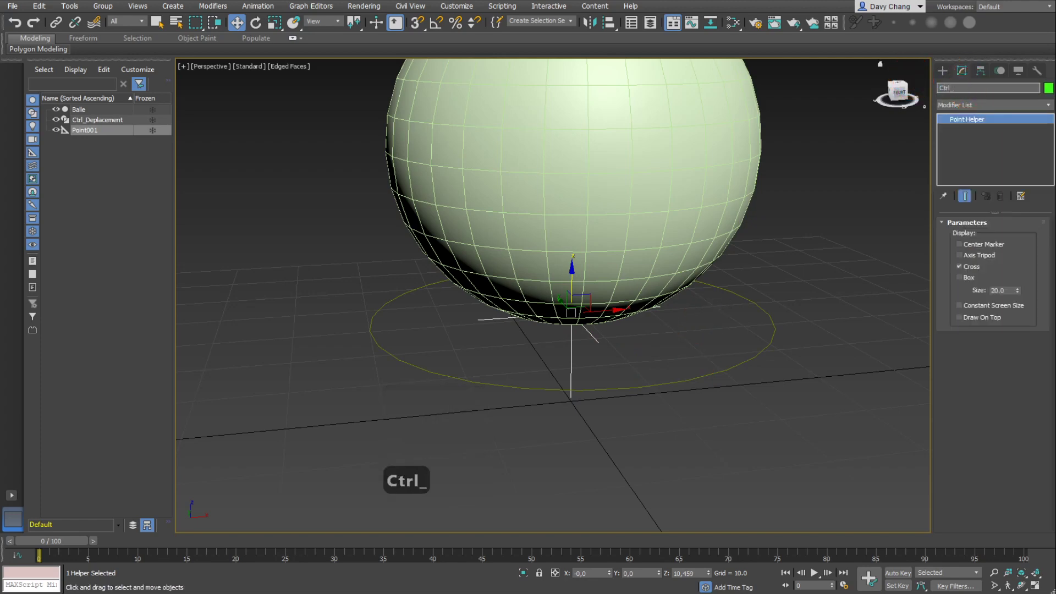
pyautogui.write('Scale')
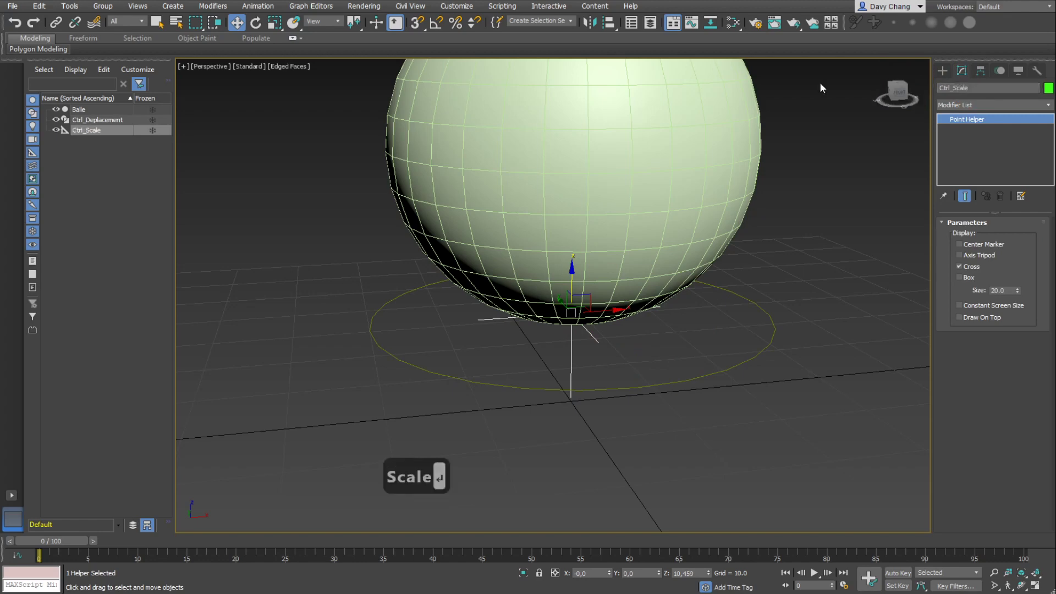
# - Create a second Point helper on the grid in front of the sphere, at about X -1.3, Y -34.7
pyautogui.keyDown('alt'); pyautogui.moveTo(638, 338); pyautogui.dragTo(620, 370, button='middle'); pyautogui.keyUp('alt')
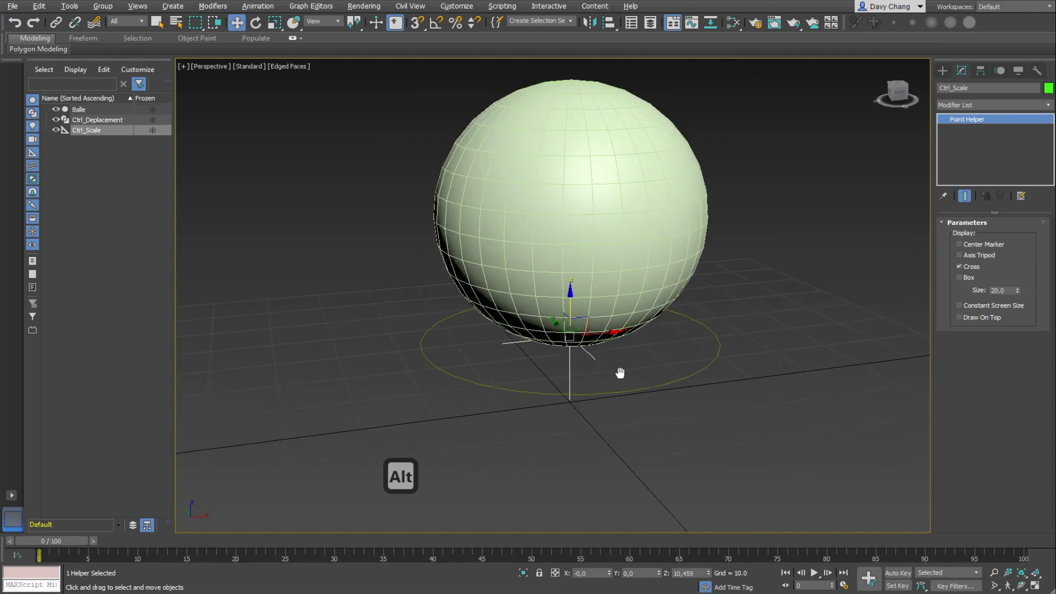
pyautogui.click(944, 71)
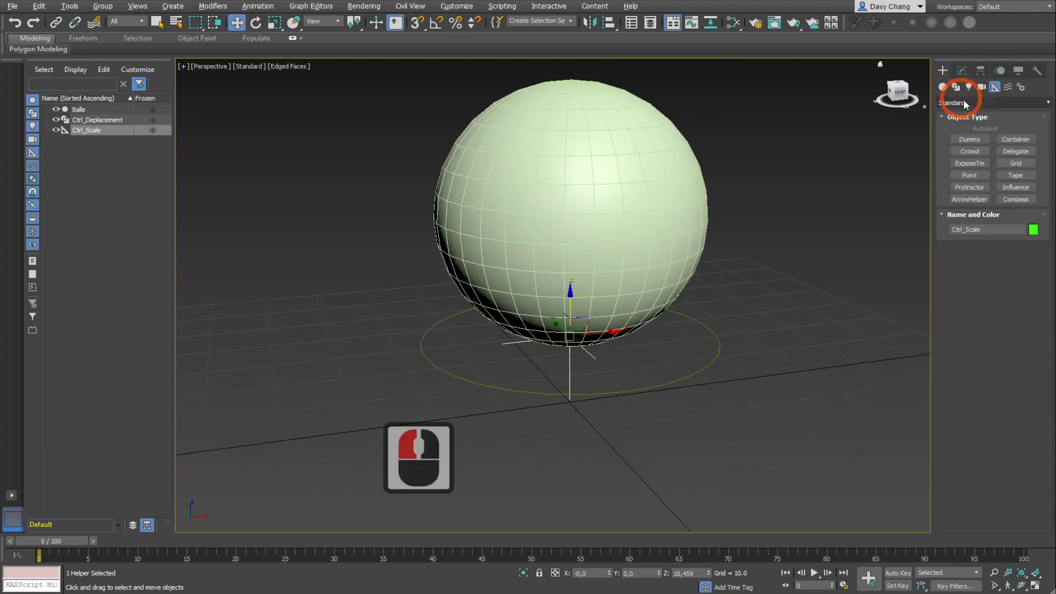
pyautogui.click(970, 175)
pyautogui.keyDown('alt'); pyautogui.moveTo(670, 442); pyautogui.dragTo(636, 435, button='middle'); pyautogui.keyUp('alt')
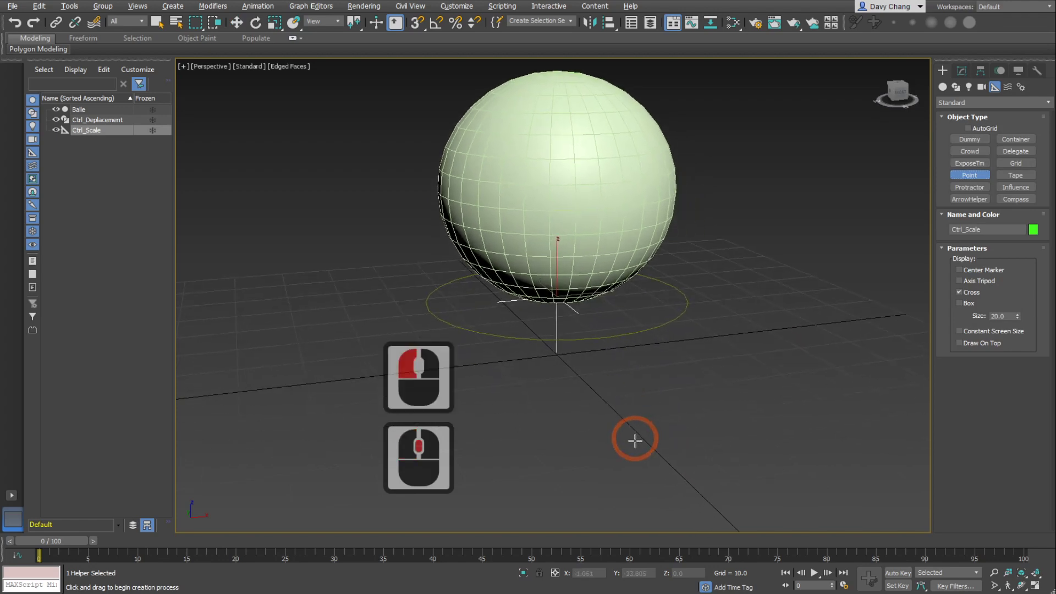
pyautogui.click(632, 439)
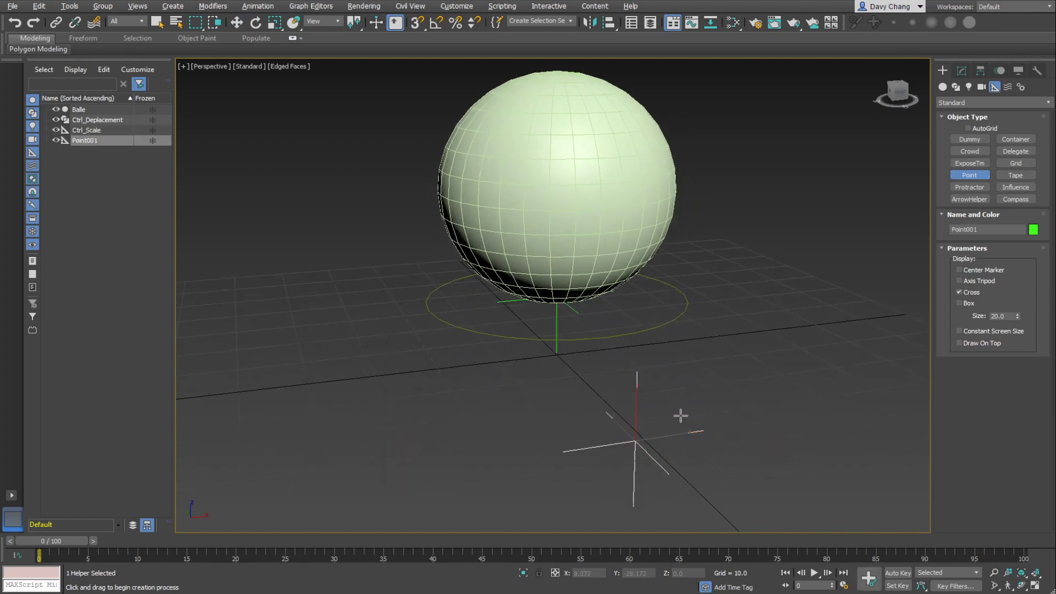
pyautogui.press('w')
# - Make the Balle sphere display see-through in the viewport, then deselect it
pyautogui.keyDown('alt'); pyautogui.moveTo(689, 414); pyautogui.dragTo(549, 191, button='middle'); pyautogui.keyUp('alt')
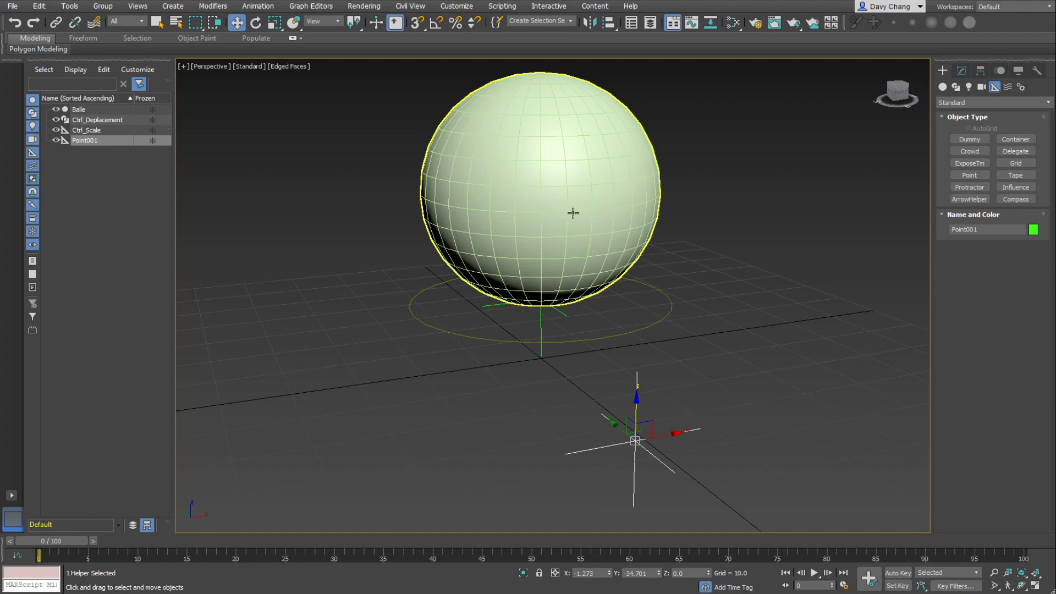
pyautogui.click(572, 210)
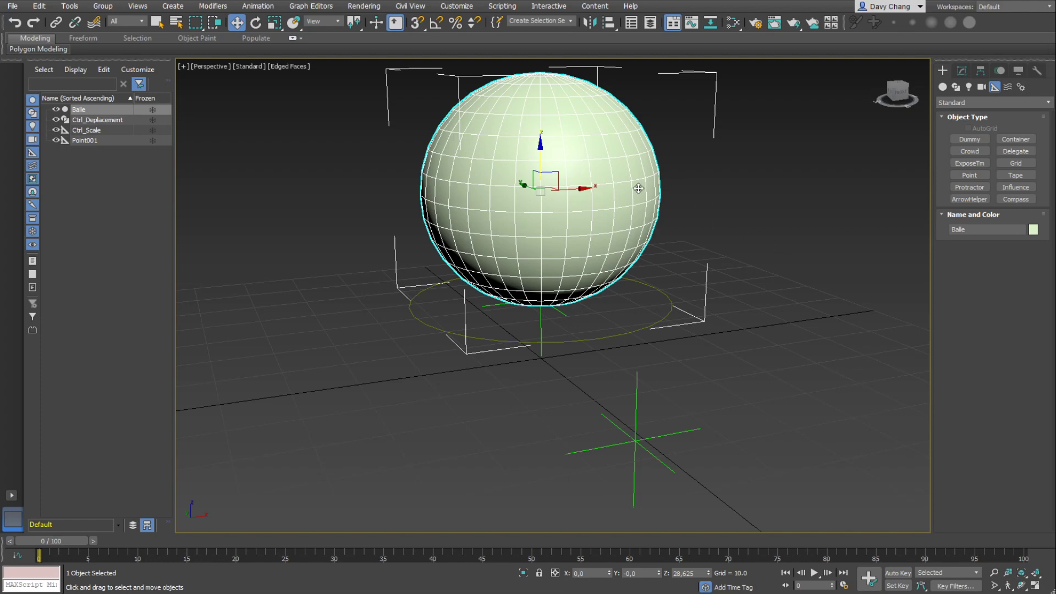
pyautogui.hotkey('alt', 'x')
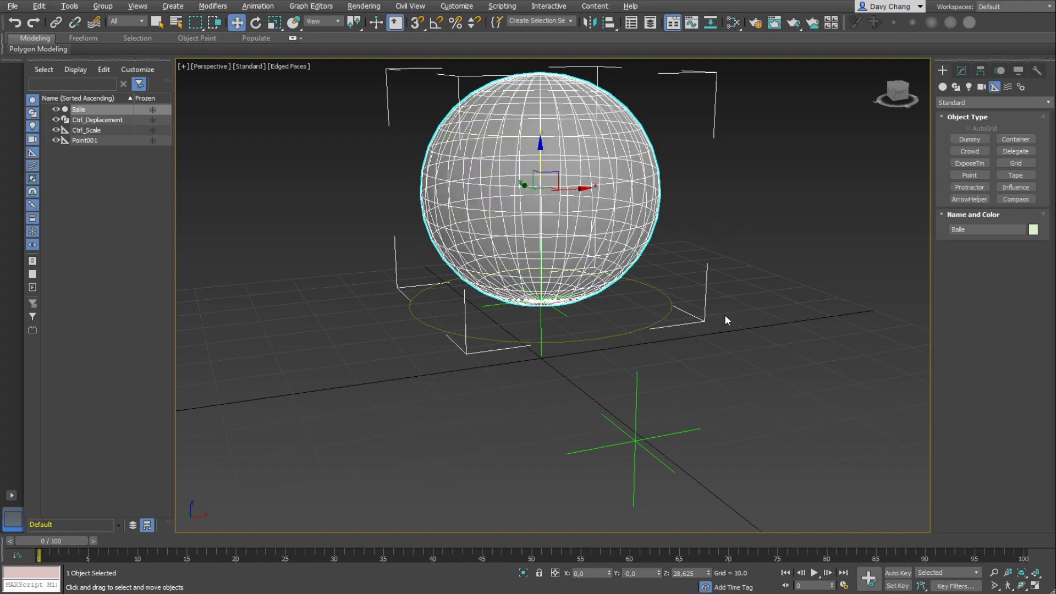
pyautogui.click(716, 372)
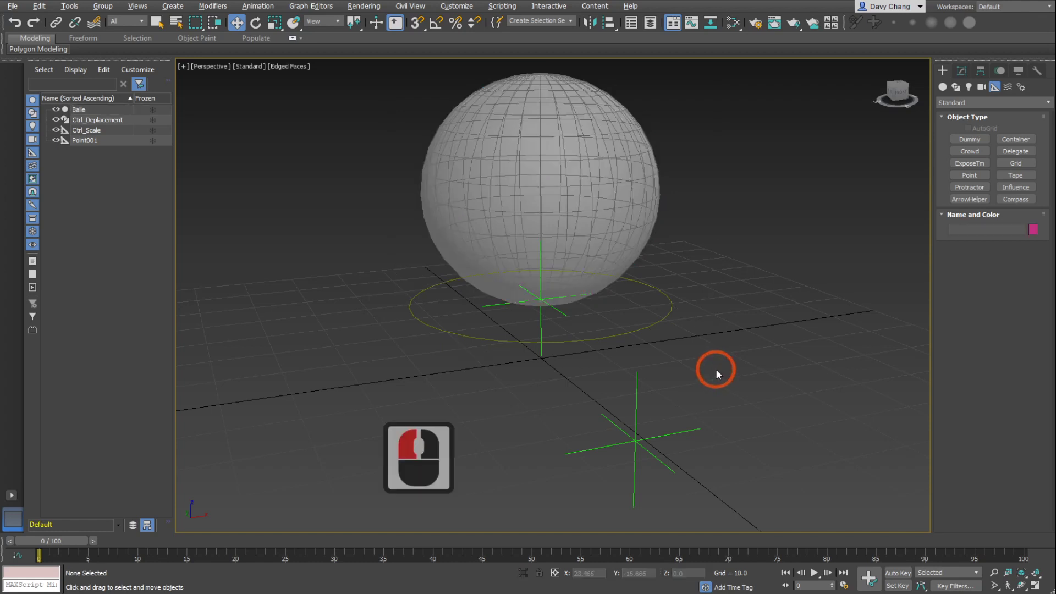
# - Align the second point helper to the Balle sphere on the X, Y and Z positions, centre to centre
pyautogui.click(636, 408)
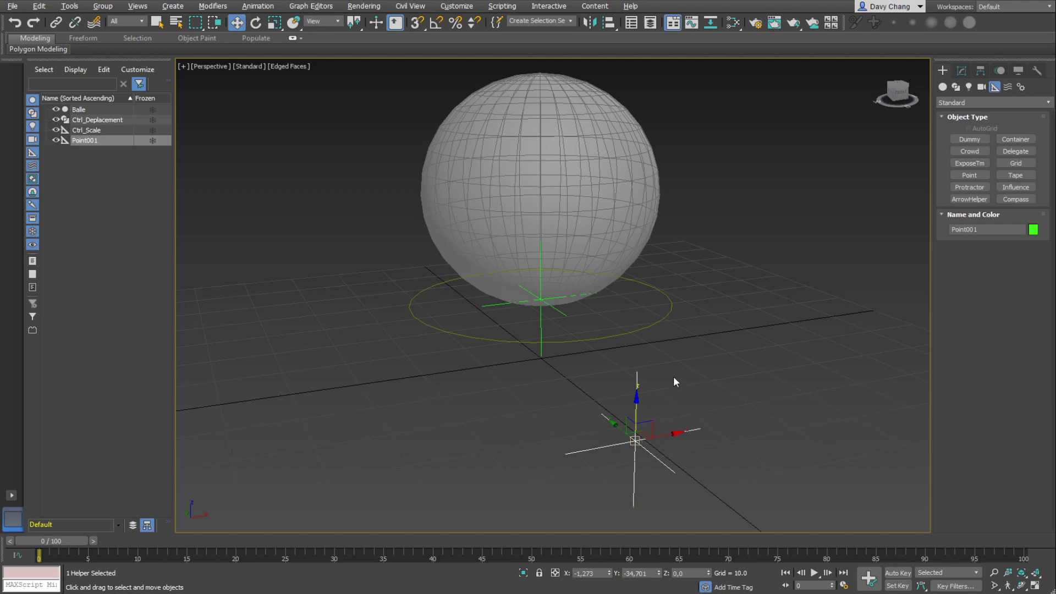
pyautogui.hotkey('alt', 'a')
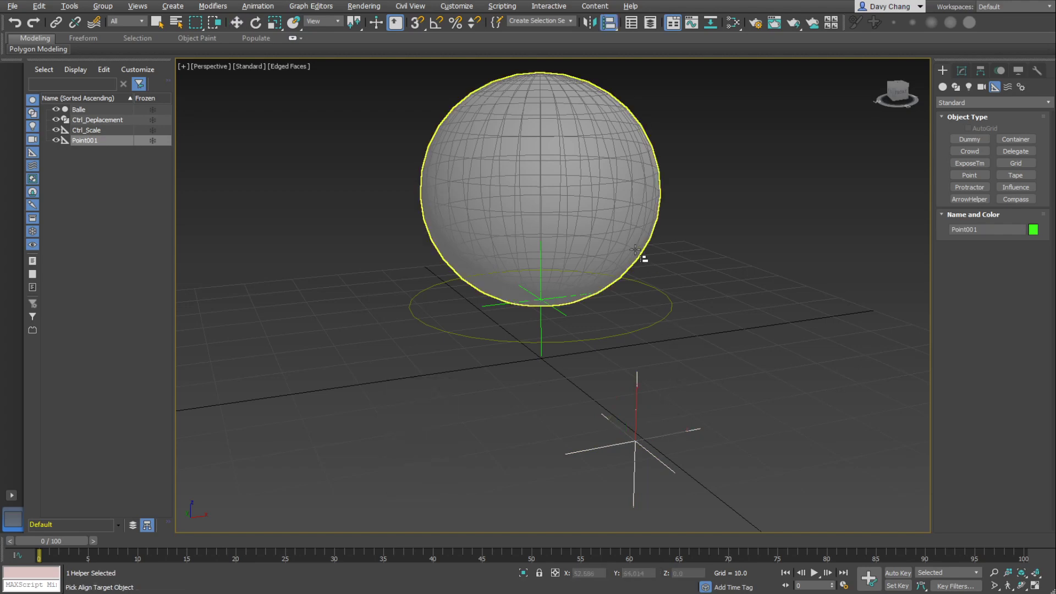
pyautogui.click(574, 193)
pyautogui.moveTo(484, 188); pyautogui.dragTo(294, 161)
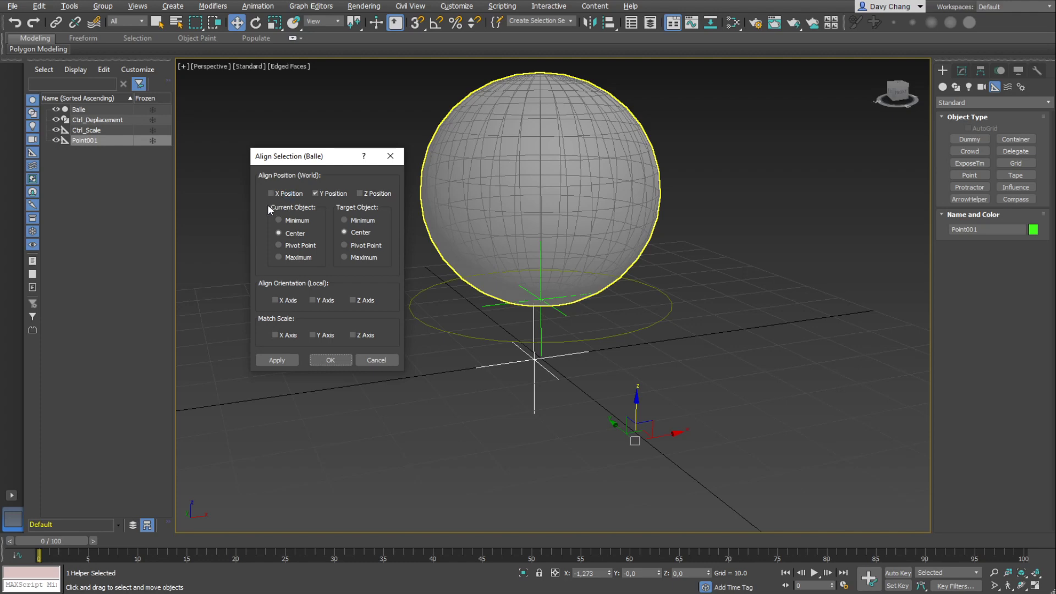
pyautogui.click(296, 207)
pyautogui.click(279, 232)
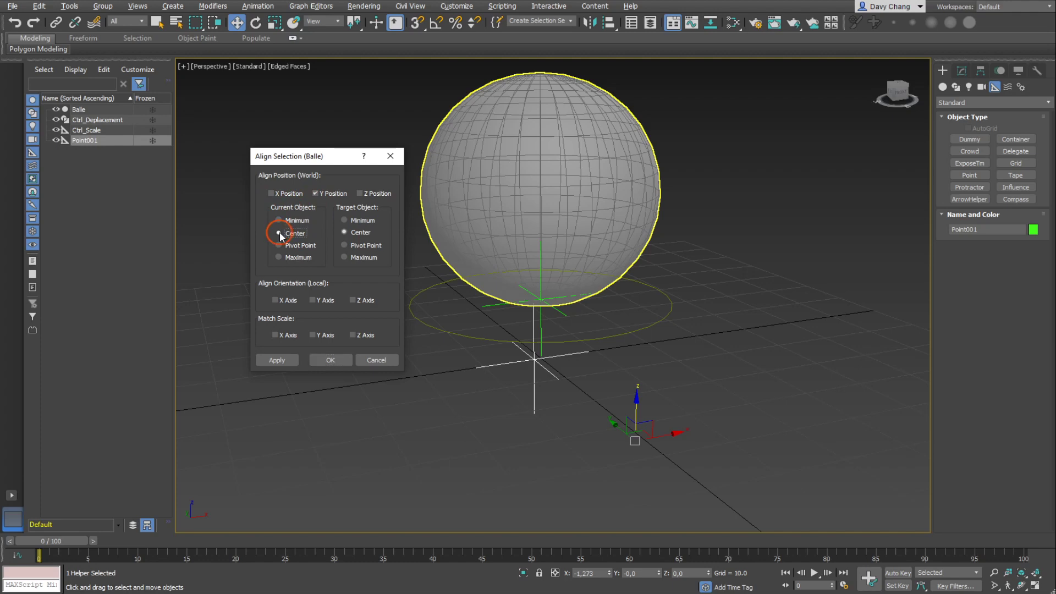
pyautogui.click(355, 205)
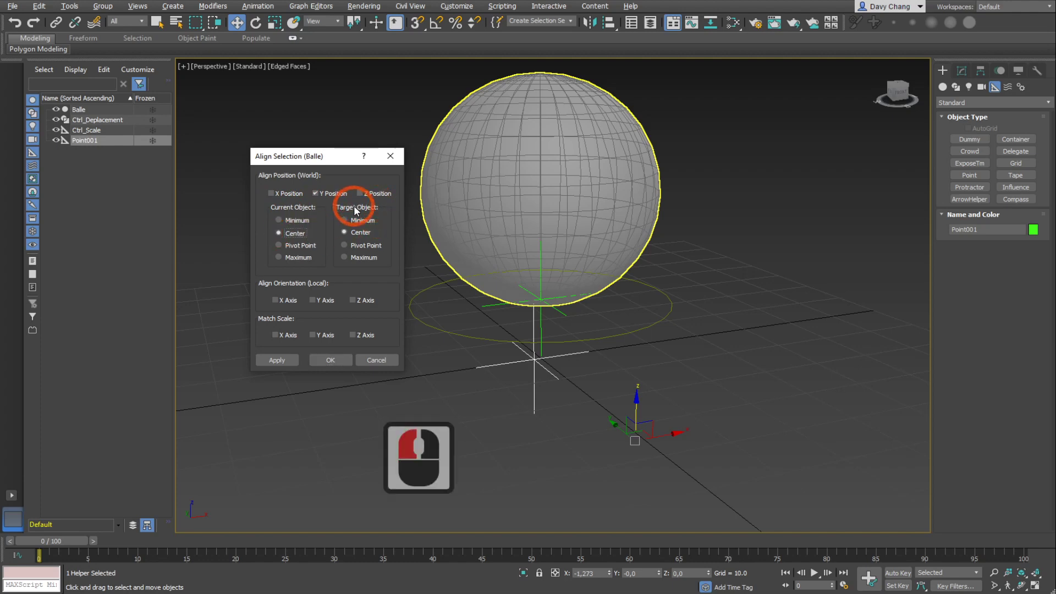
pyautogui.click(361, 232)
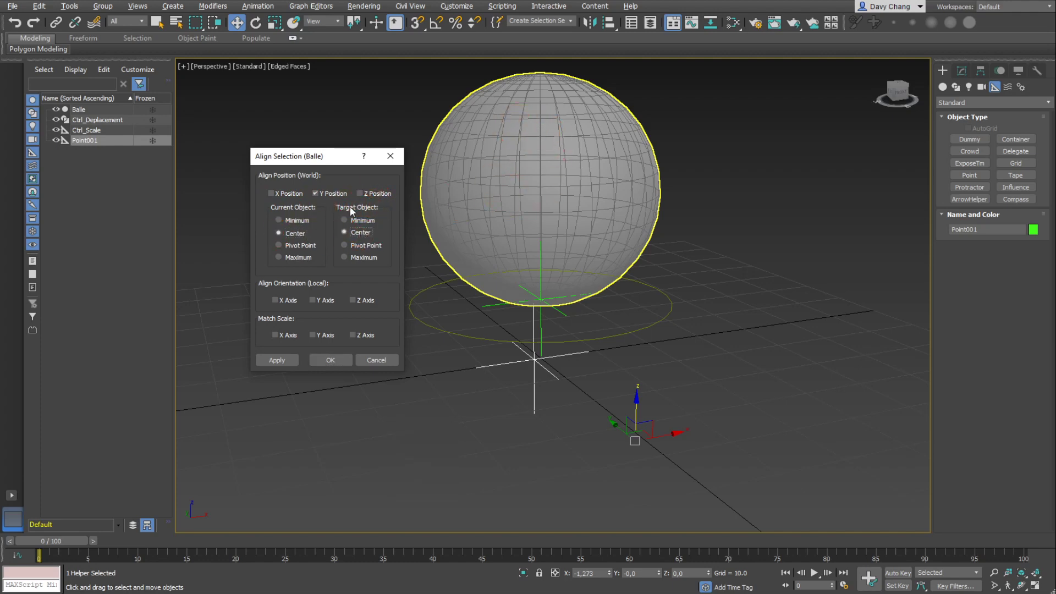
pyautogui.click(275, 194)
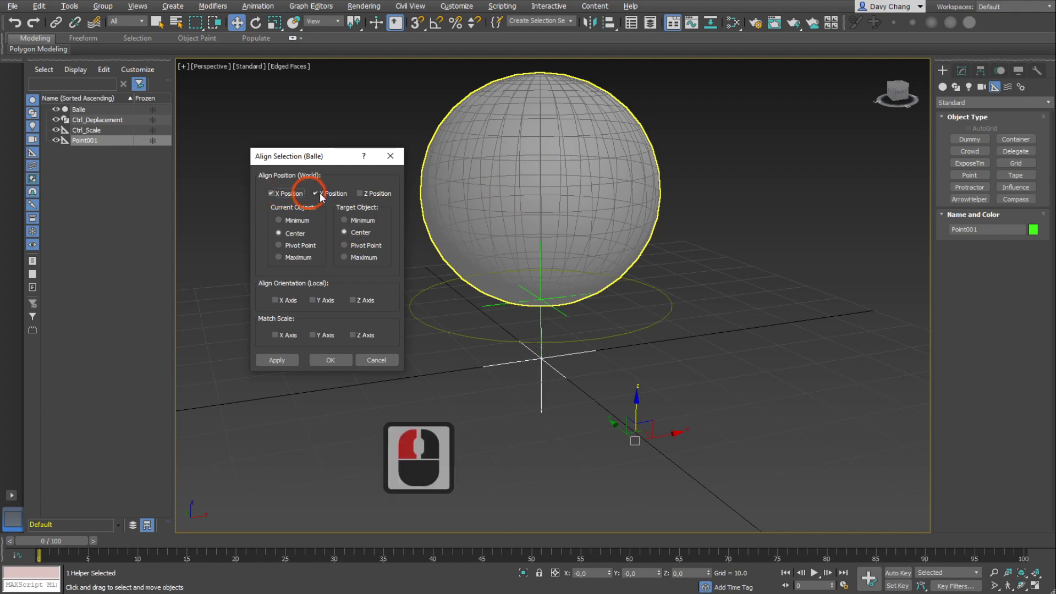
pyautogui.click(363, 193)
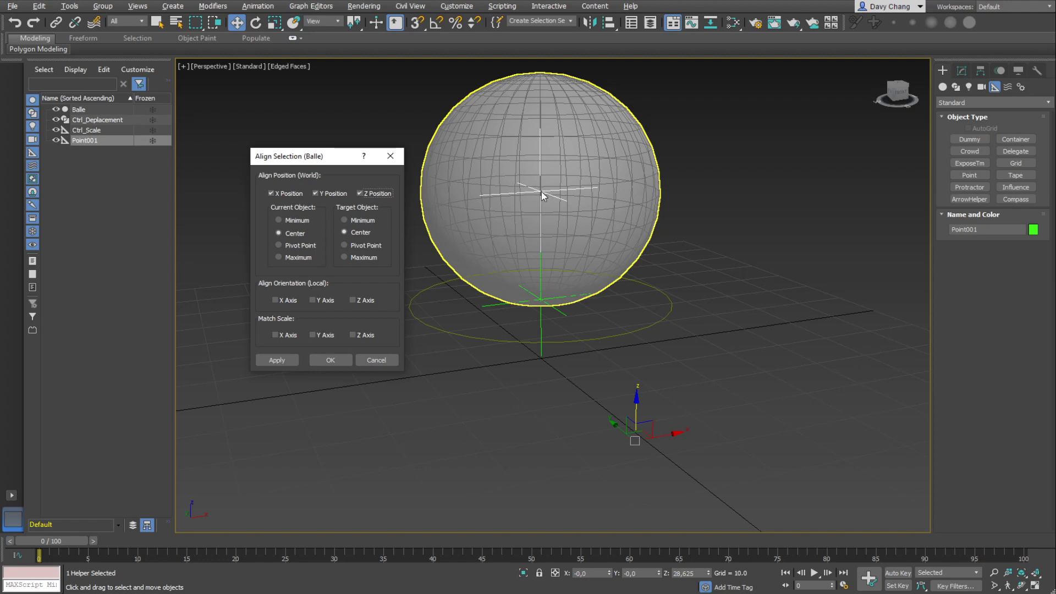
pyautogui.click(330, 361)
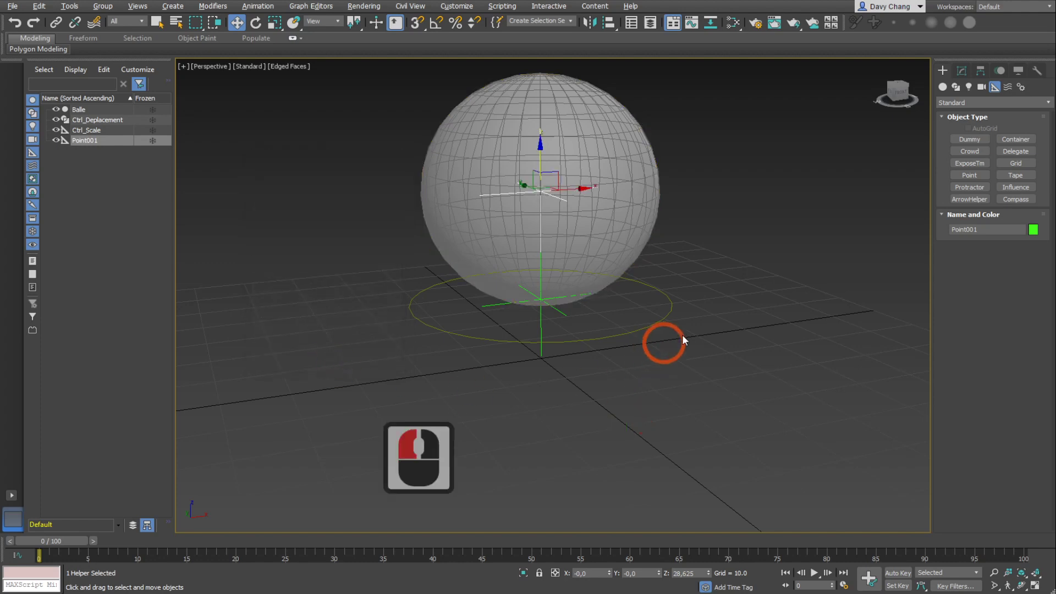
# - Rename the point helper at the sphere's centre as Ctrl_Rotation
pyautogui.moveTo(682, 336)
pyautogui.keyDown('alt'); pyautogui.mouseDown()
pyautogui.moveTo(705, 302)
pyautogui.moveTo(671, 294)
pyautogui.moveTo(669, 336)
pyautogui.mouseUp(); pyautogui.keyUp('alt')
pyautogui.moveTo(669, 336)
pyautogui.keyDown('alt'); pyautogui.mouseDown(button='middle')
pyautogui.moveTo(668, 321)
pyautogui.moveTo(674, 339)
pyautogui.mouseUp(button='middle'); pyautogui.keyUp('alt')
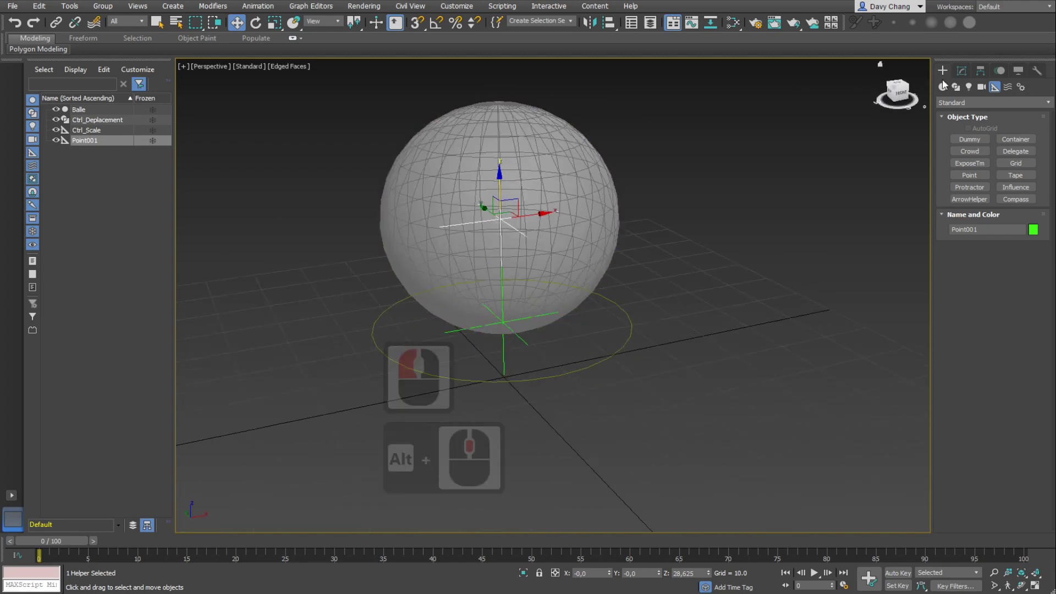
pyautogui.click(962, 71)
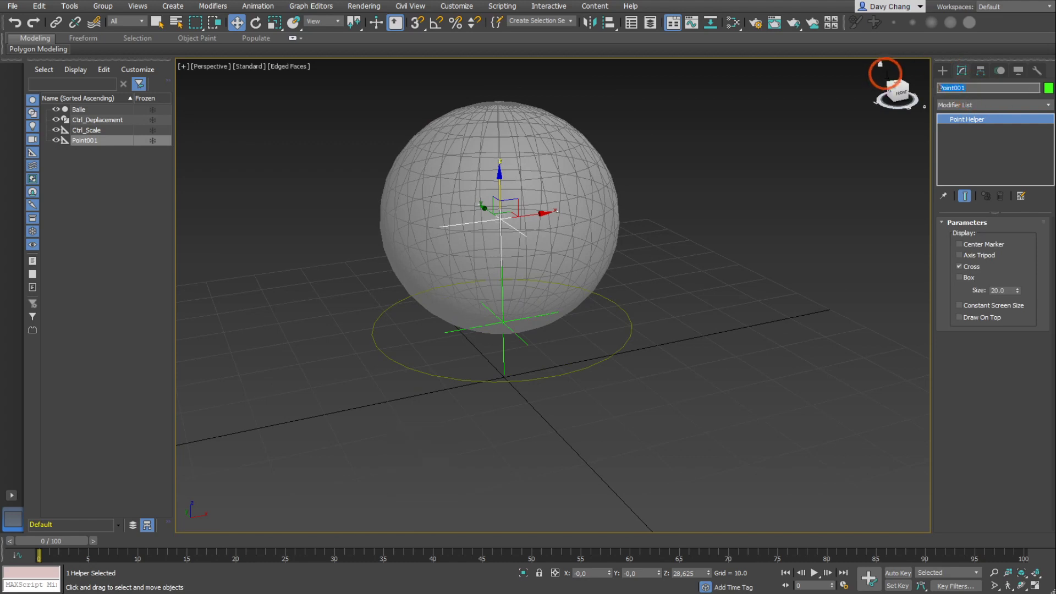
pyautogui.write('Ctrl_')
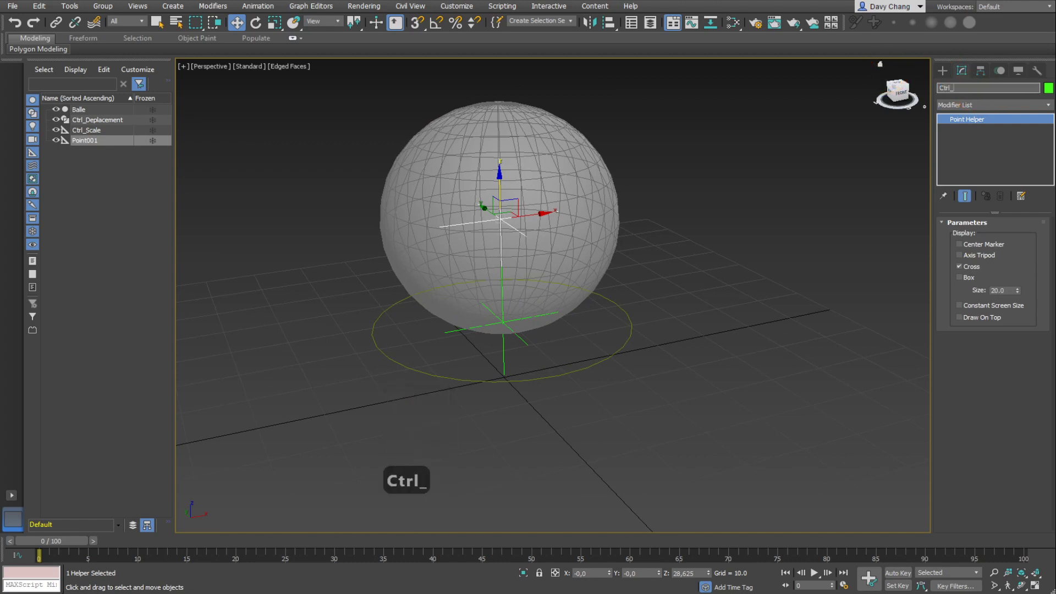
pyautogui.write('Rotation')
pyautogui.press('Return')
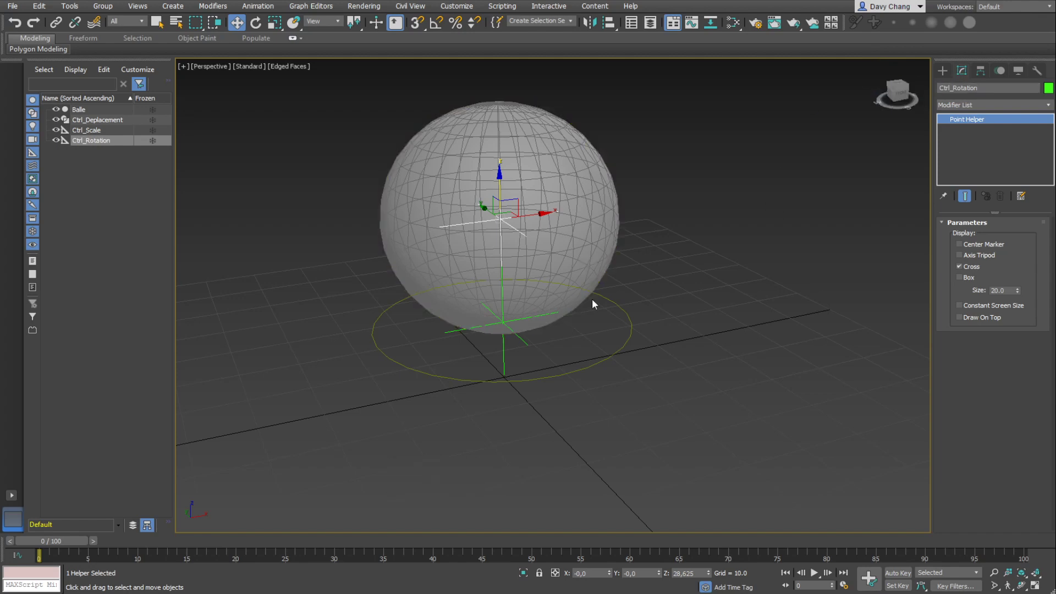
# - Parent the Balle sphere to the Ctrl_Rotation helper
pyautogui.moveTo(620, 342)
pyautogui.keyDown('alt'); pyautogui.mouseDown(button='middle')
pyautogui.moveTo(602, 326)
pyautogui.moveTo(627, 363)
pyautogui.moveTo(620, 355)
pyautogui.mouseUp(button='middle'); pyautogui.keyUp('alt')
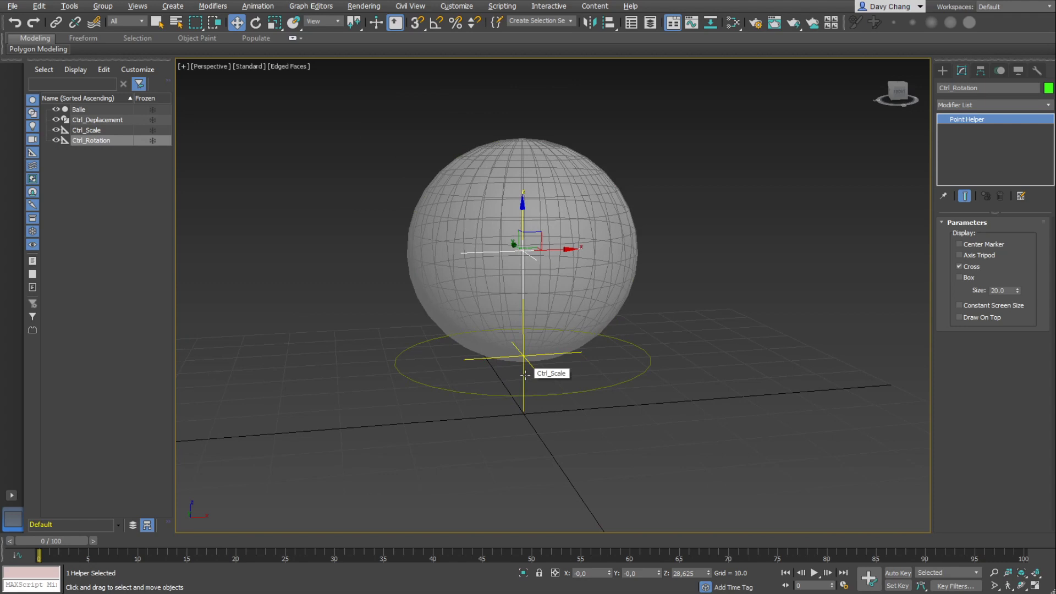
pyautogui.click(57, 22)
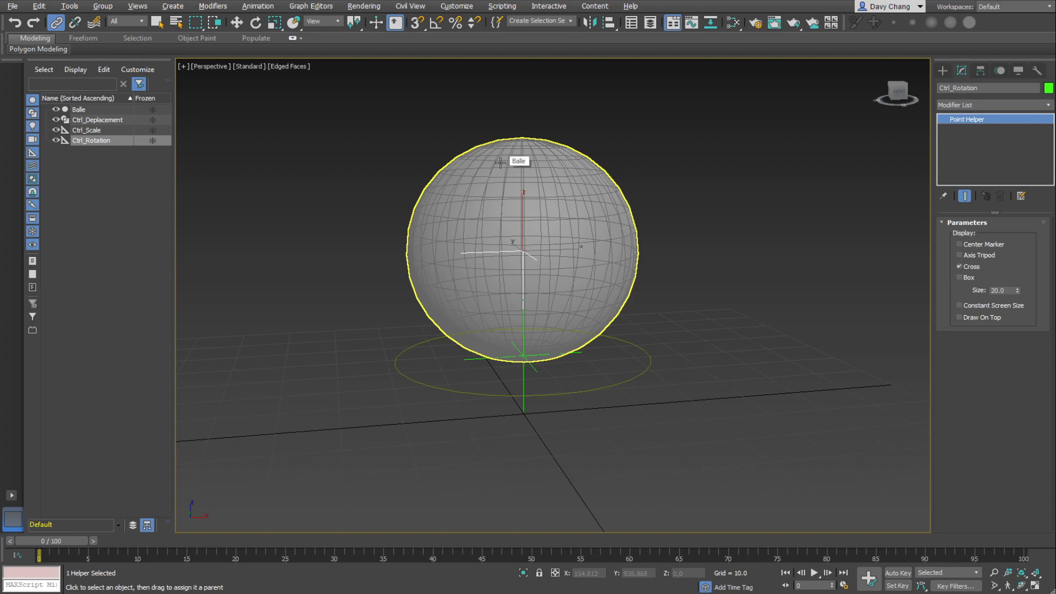
pyautogui.moveTo(500, 163); pyautogui.dragTo(485, 259)
pyautogui.keyDown('alt'); pyautogui.moveTo(524, 259); pyautogui.dragTo(578, 290, button='middle'); pyautogui.keyUp('alt')
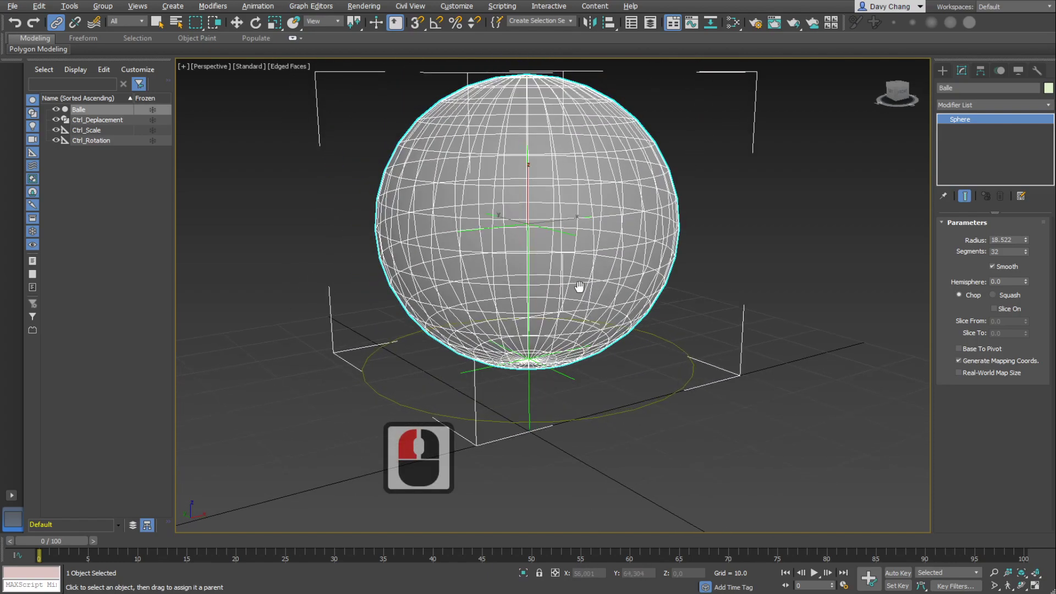
pyautogui.keyDown('alt'); pyautogui.moveTo(543, 240); pyautogui.dragTo(512, 229, button='middle'); pyautogui.keyUp('alt')
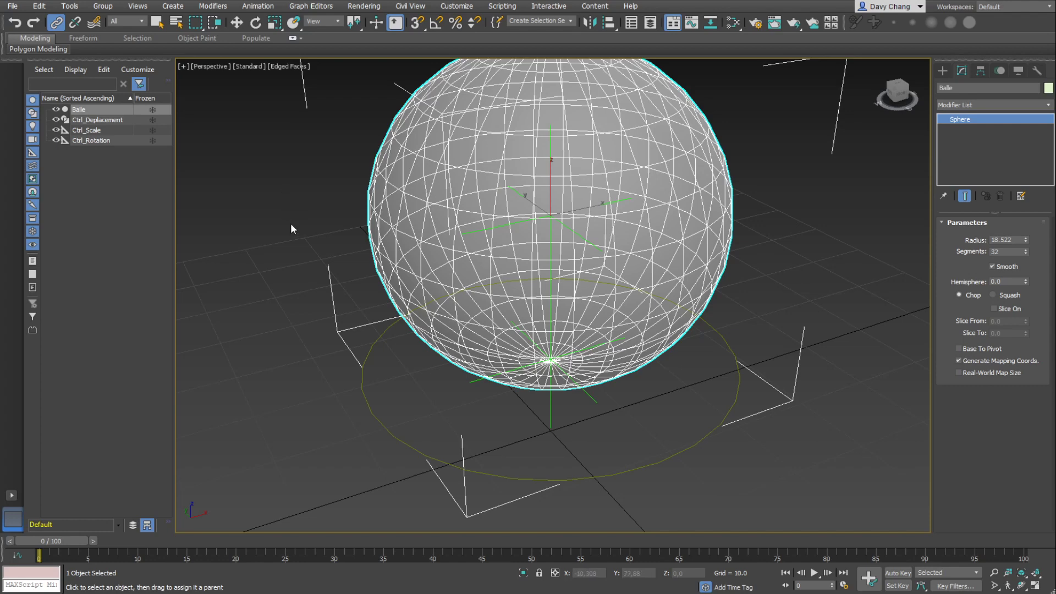
pyautogui.click(57, 22)
pyautogui.click(77, 112)
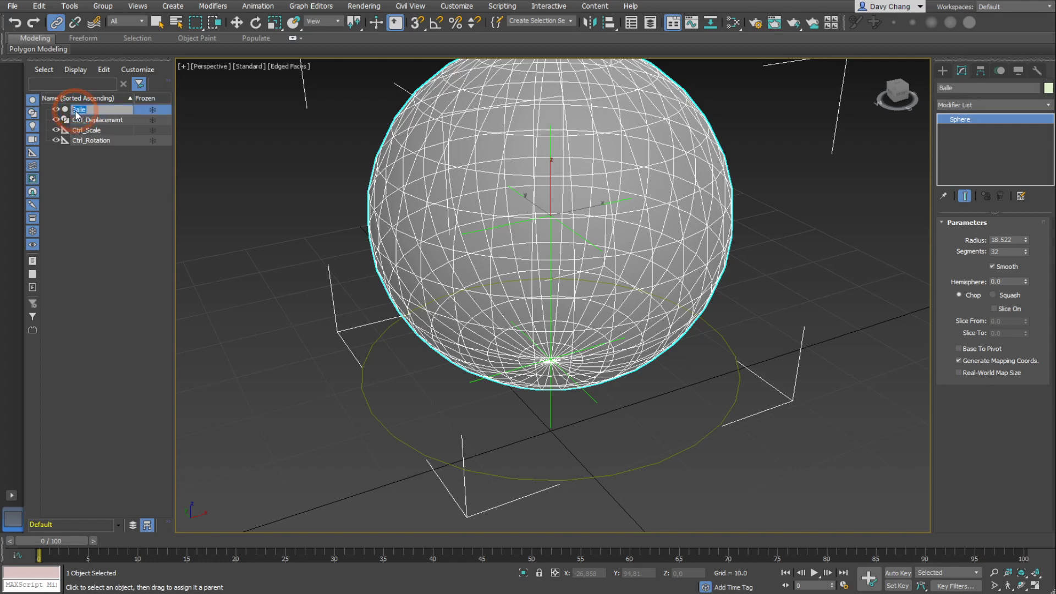
pyautogui.click(68, 113)
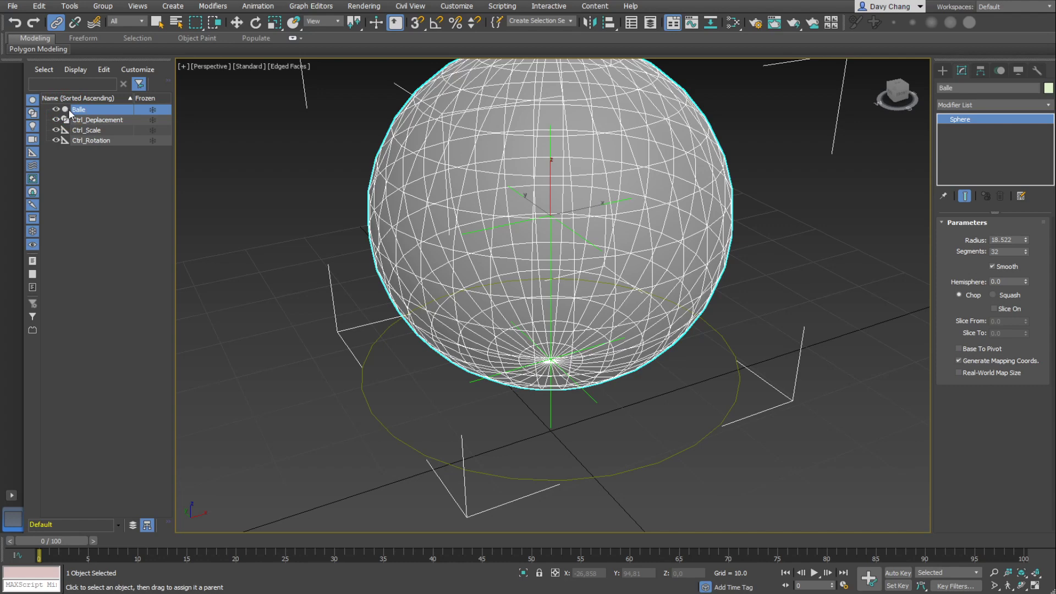
pyautogui.moveTo(68, 109); pyautogui.dragTo(87, 141)
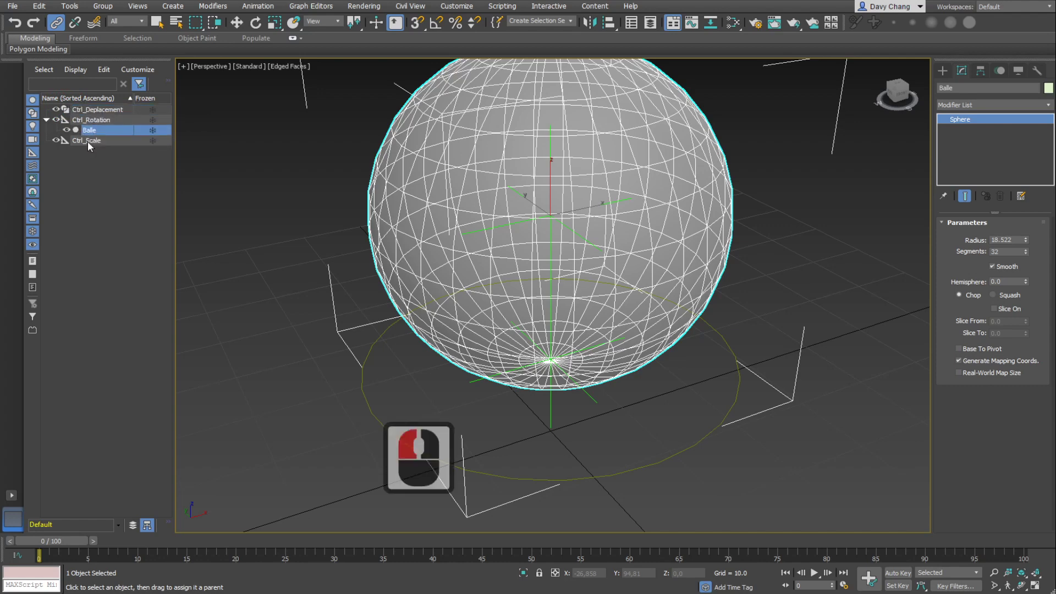
# - Test the link by rotating Ctrl_Rotation about the X axis, and undo the rotation
pyautogui.click(65, 120)
pyautogui.press('z')
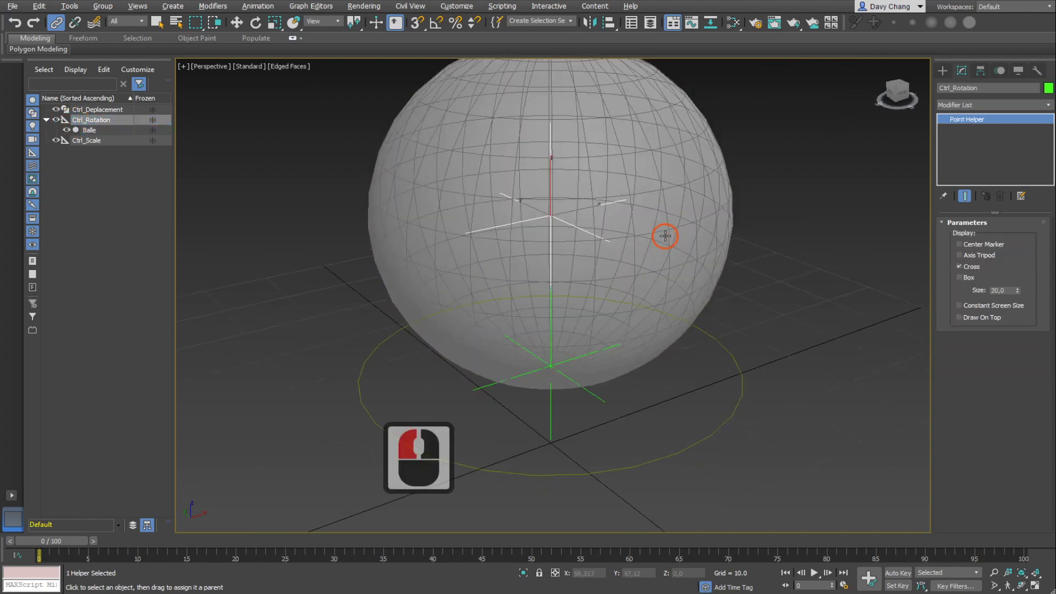
pyautogui.press('e')
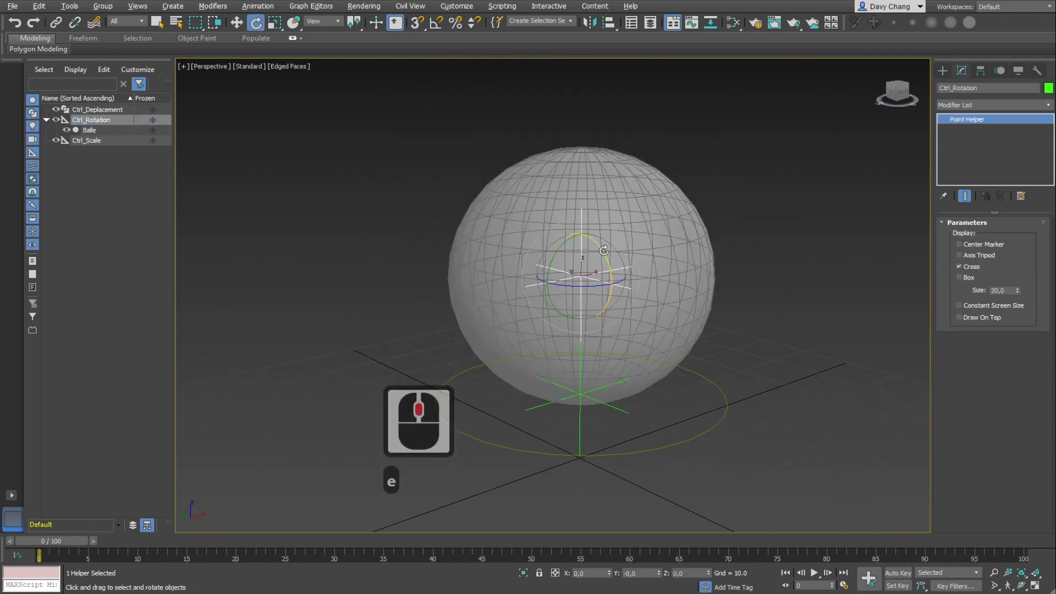
pyautogui.moveTo(604, 251); pyautogui.dragTo(654, 253)
pyautogui.rightClick(655, 253)
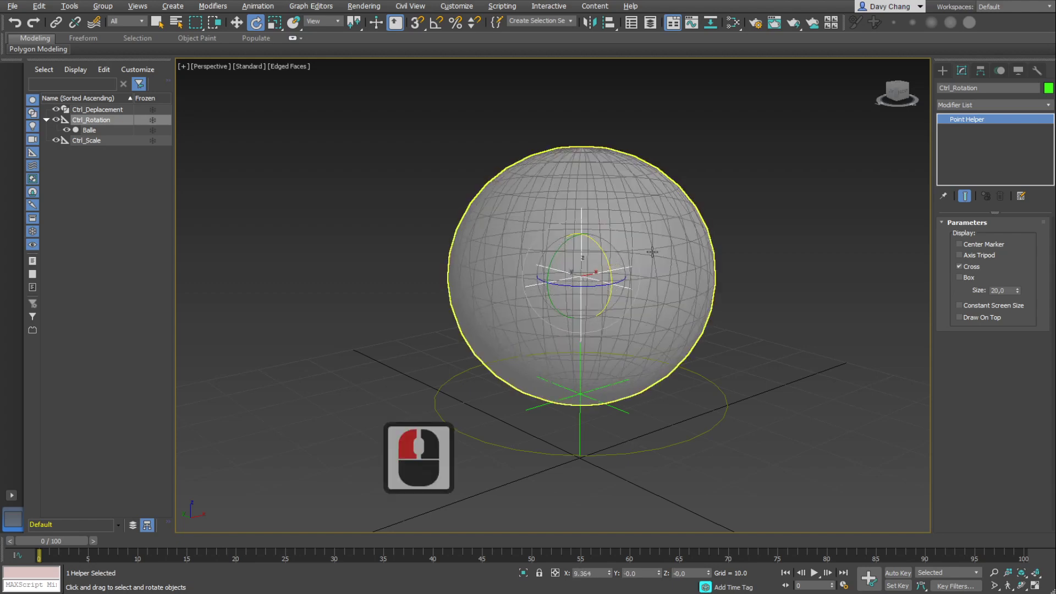
pyautogui.hotkey('ctrl', 'z')
# - Parent Ctrl_Rotation to Ctrl_Scale and expand its branch in the scene hierarchy
pyautogui.keyDown('alt'); pyautogui.moveTo(760, 237); pyautogui.dragTo(733, 206, button='middle'); pyautogui.keyUp('alt')
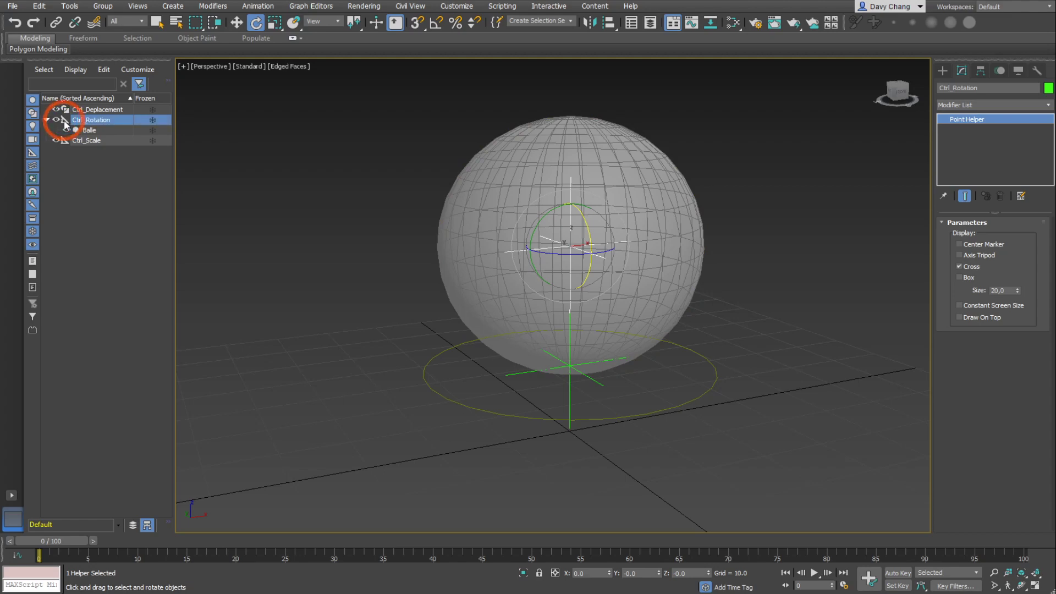
pyautogui.moveTo(63, 121); pyautogui.dragTo(87, 141)
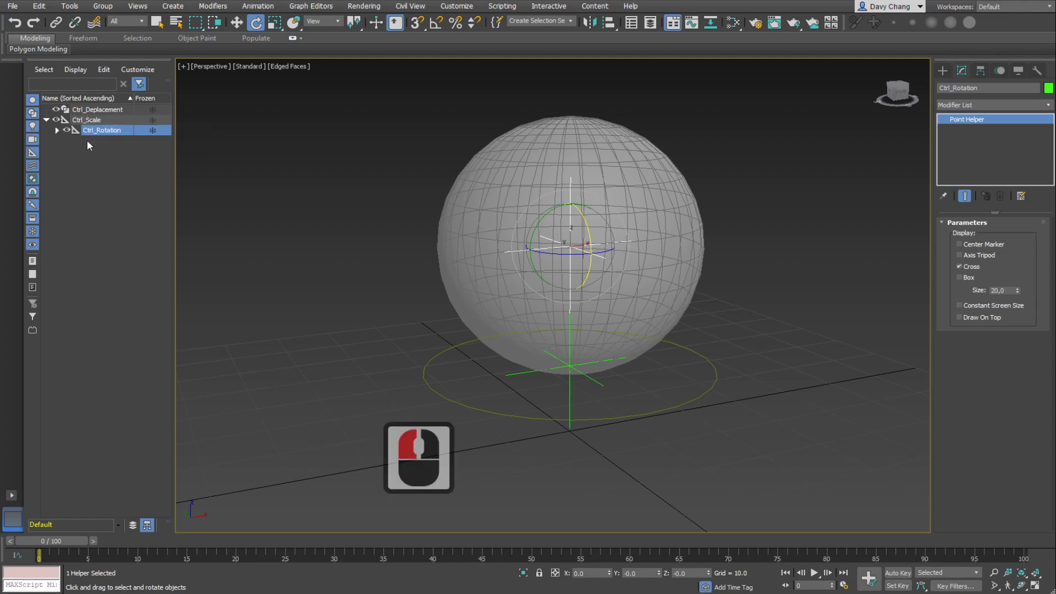
pyautogui.click(55, 131)
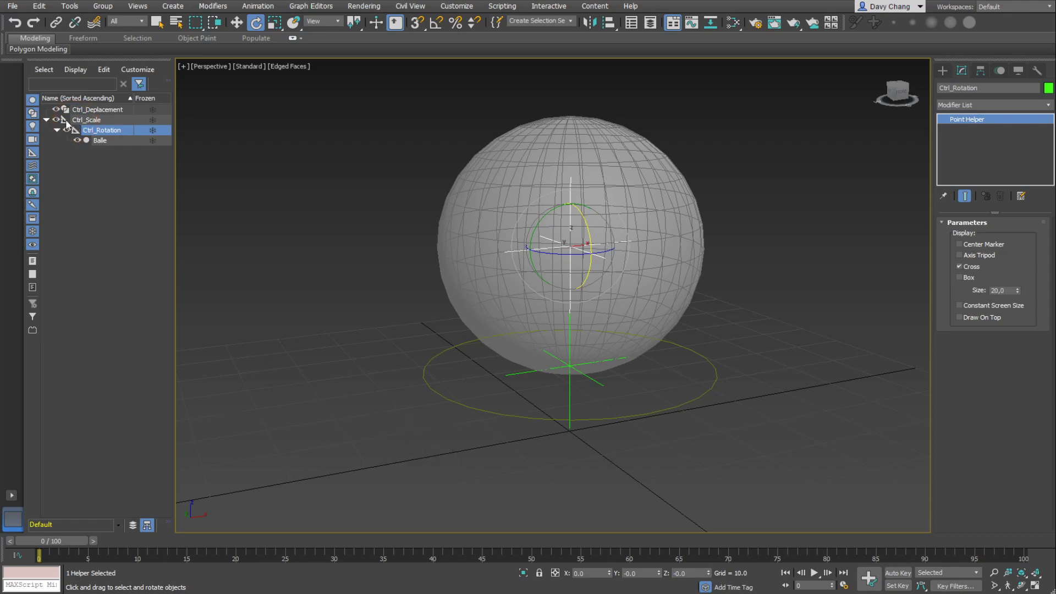
# - Check the hierarchy by selecting Ctrl_Scale, Ctrl_Rotation and Balle, briefly hiding the sphere, and deselect everything
pyautogui.click(67, 122)
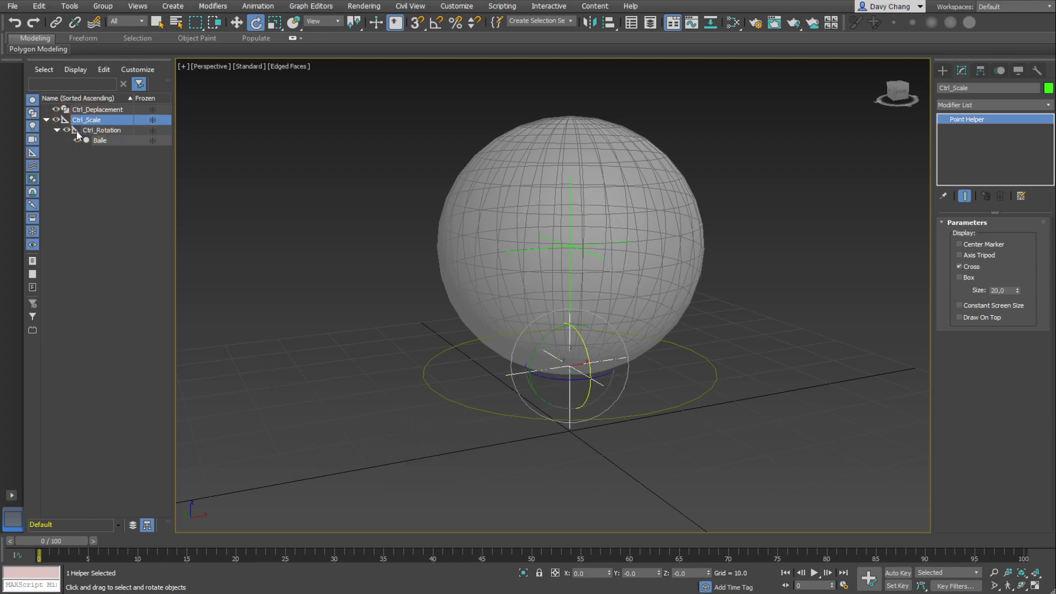
pyautogui.click(78, 132)
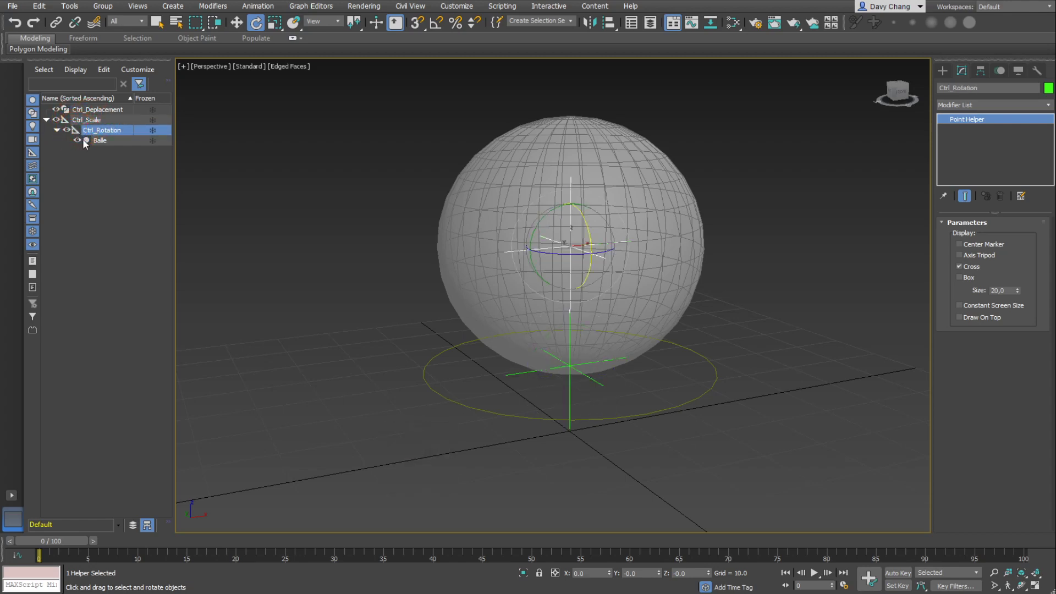
pyautogui.click(78, 140)
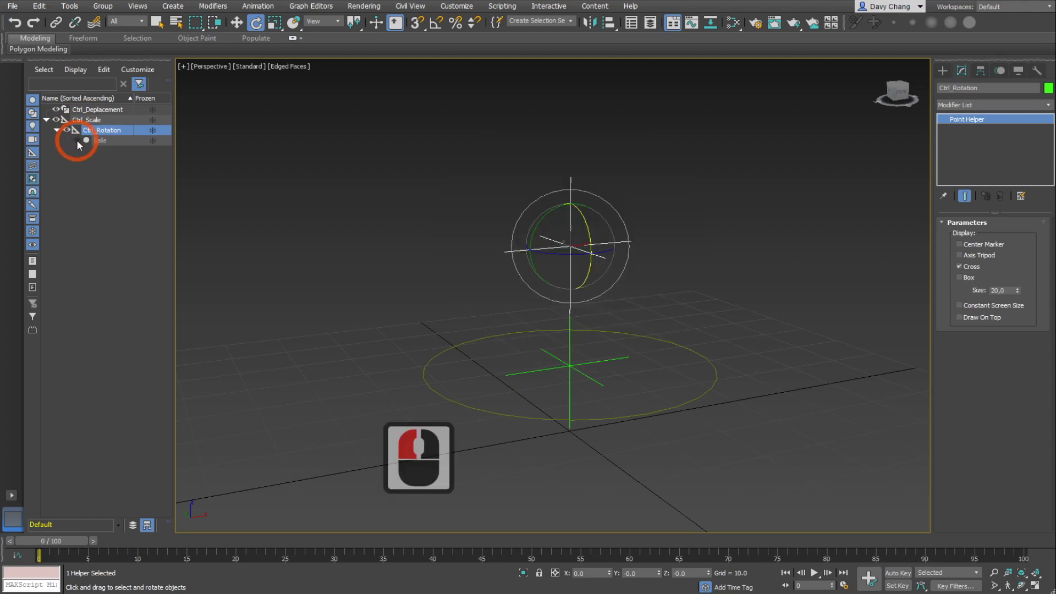
pyautogui.click(78, 139)
pyautogui.click(89, 141)
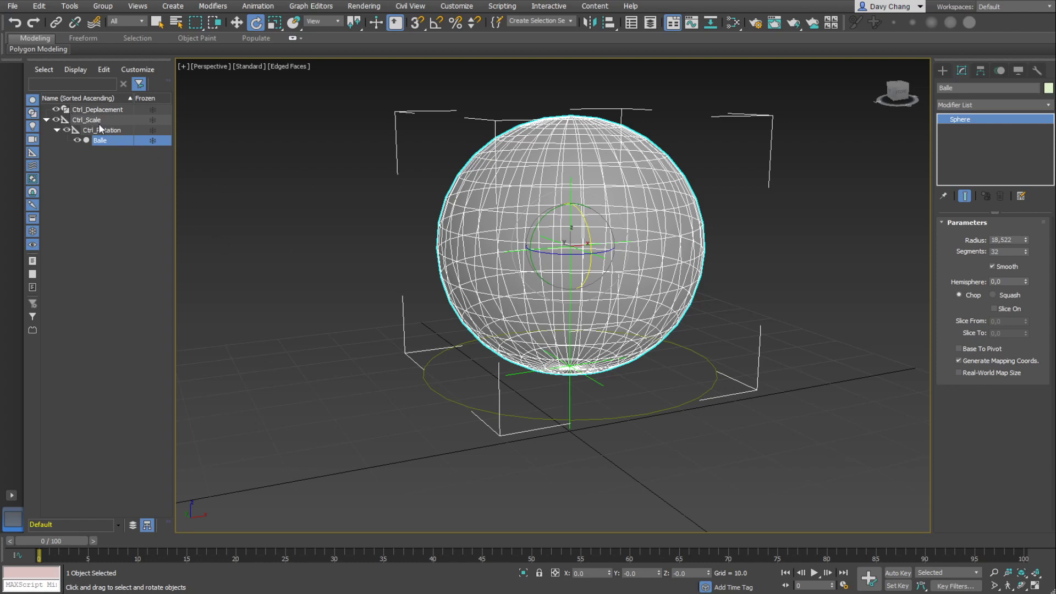
pyautogui.click(277, 201)
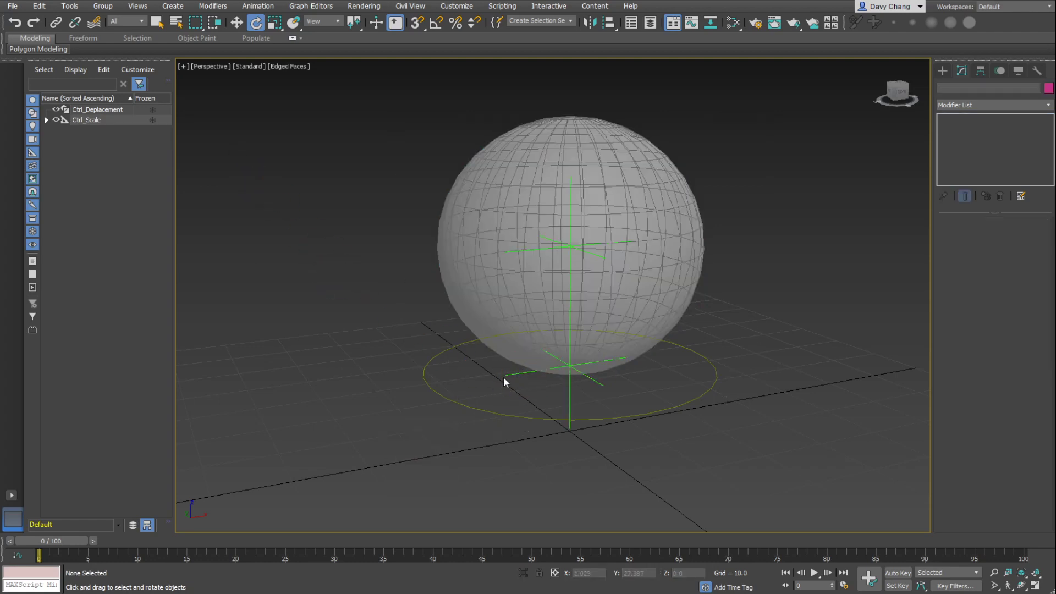
# - Link the Ctrl_Scale helper to the Ctrl_Deplacement circle as its parent and select the circle with the Move tool
pyautogui.click(56, 24)
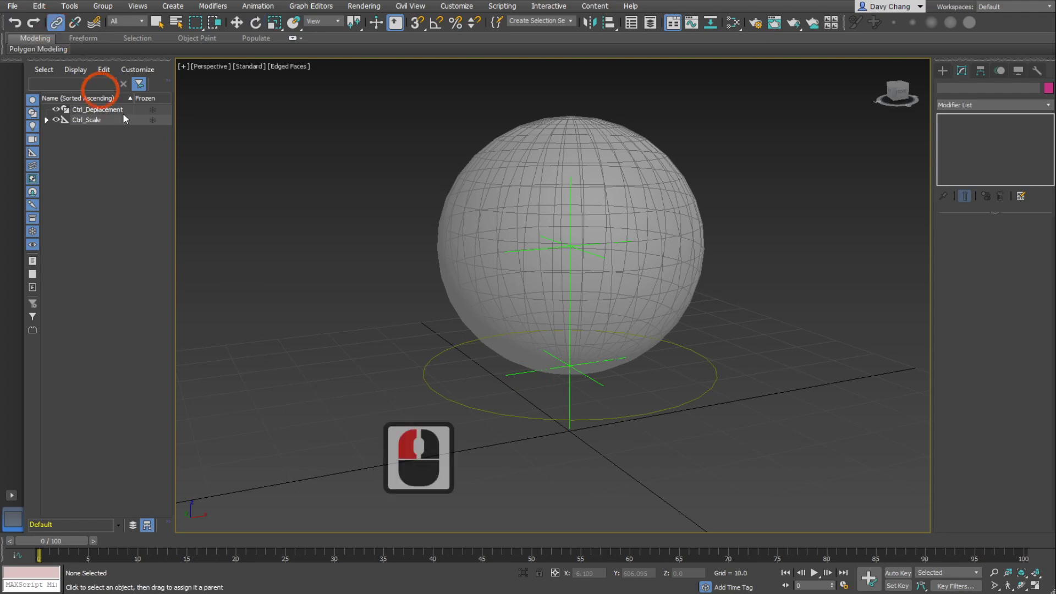
pyautogui.click(520, 374)
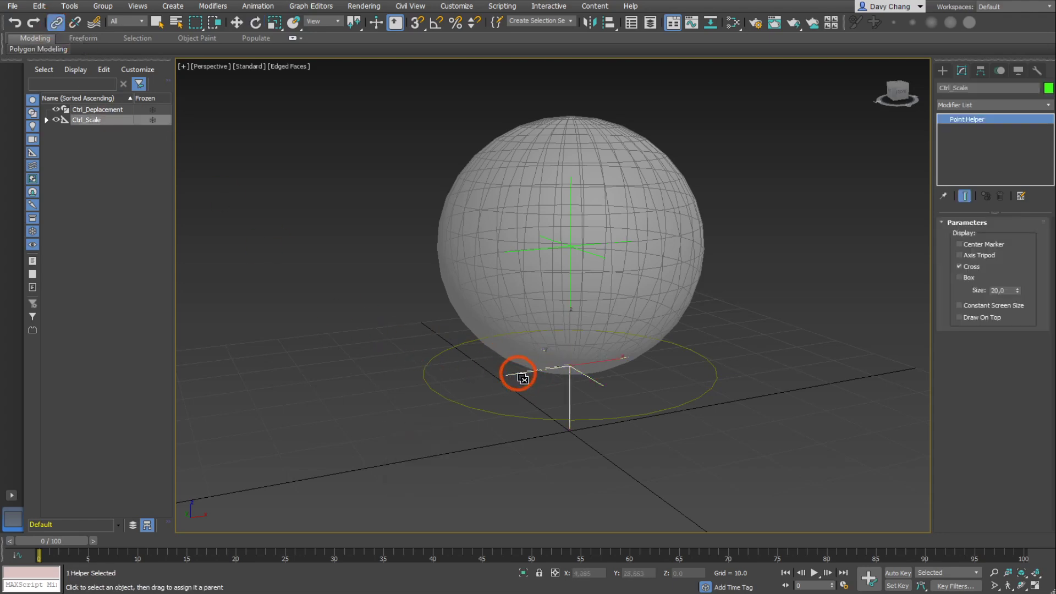
pyautogui.click(446, 399)
pyautogui.press('w')
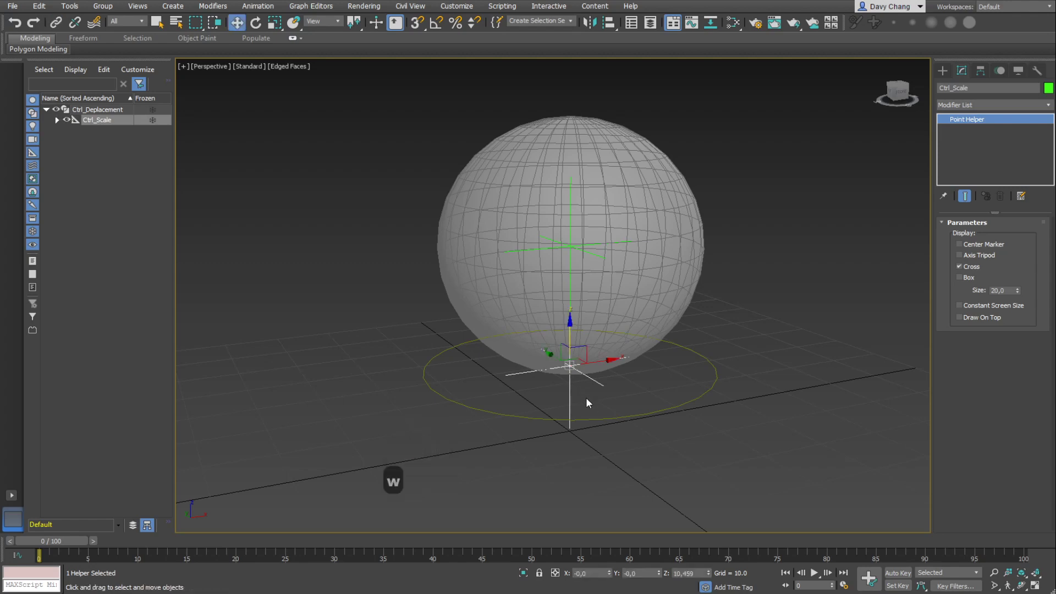
pyautogui.click(703, 398)
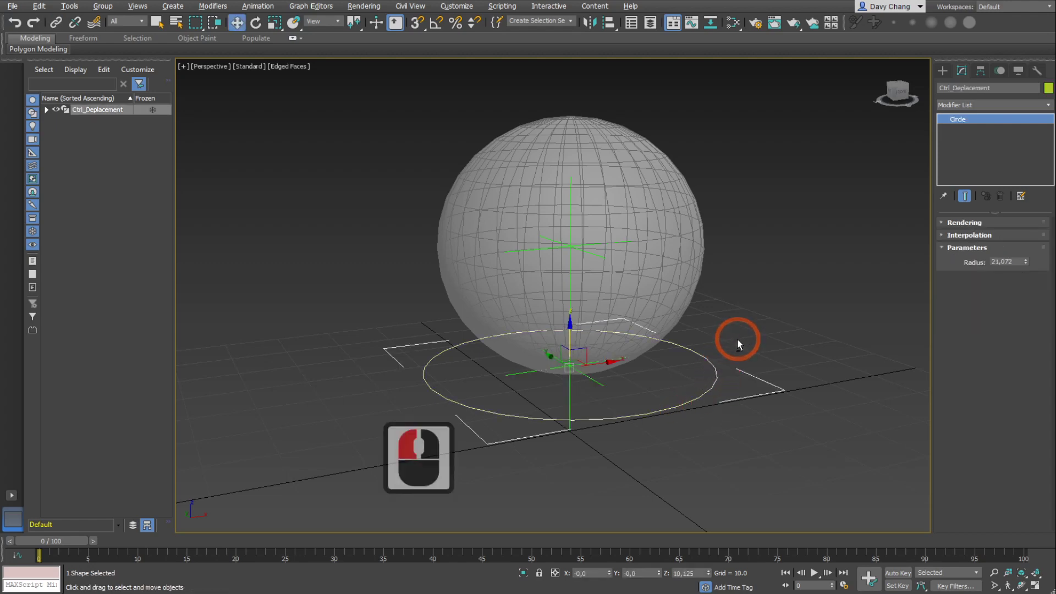
# - Expand the Ctrl_Deplacement branch in the scene hierarchy down through Ctrl_Scale and Ctrl_Rotation to Balle
pyautogui.moveTo(737, 341); pyautogui.dragTo(605, 378, button='middle')
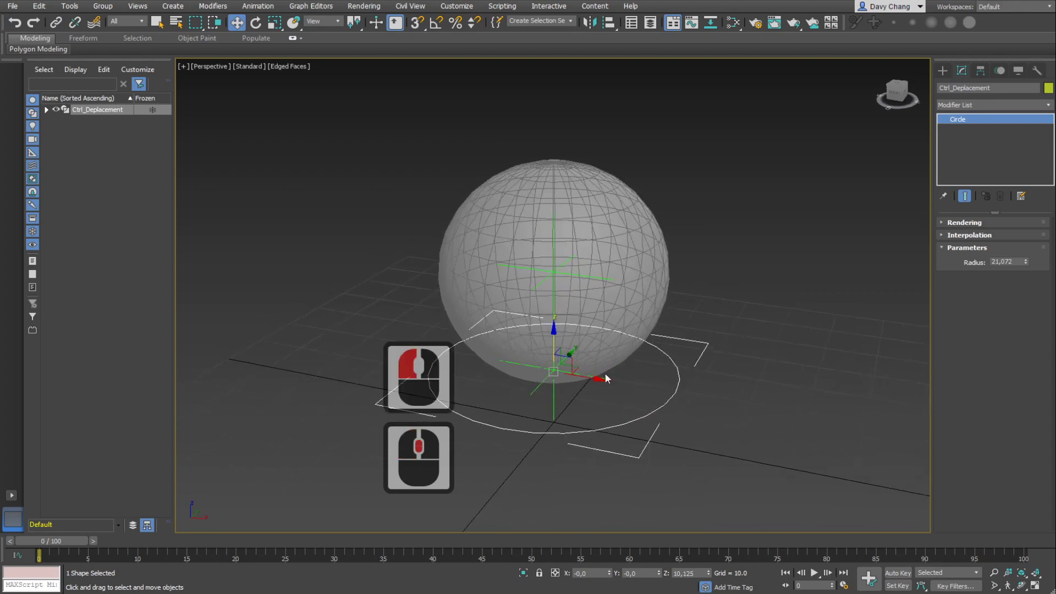
pyautogui.keyDown('alt'); pyautogui.moveTo(450, 373); pyautogui.dragTo(531, 371, button='middle'); pyautogui.keyUp('alt')
pyautogui.click(46, 110)
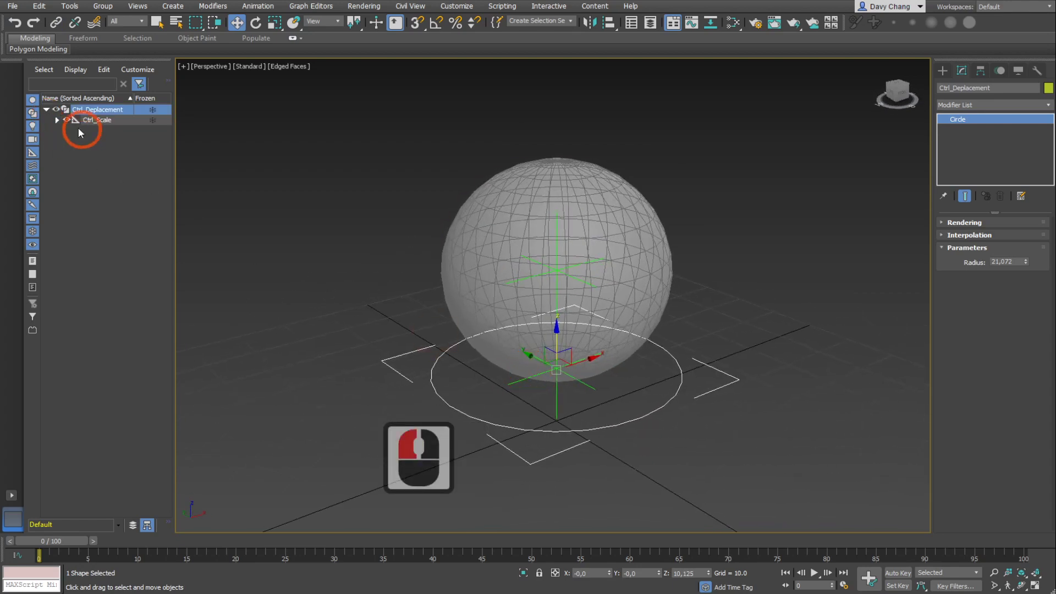
pyautogui.click(57, 120)
pyautogui.click(67, 131)
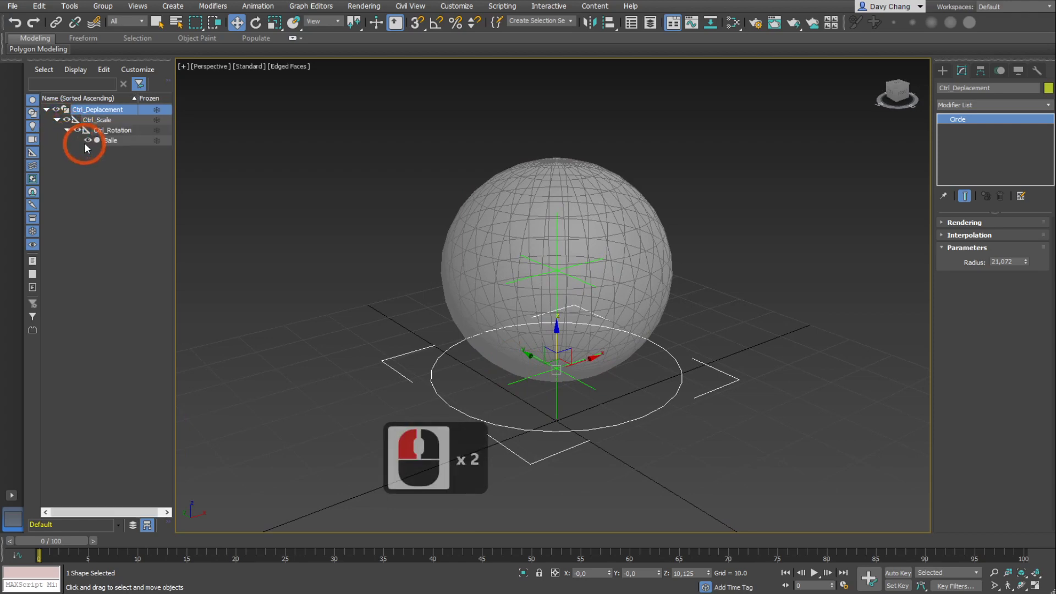
# - Test the rig by moving the Ctrl_Deplacement circle, and undo the move
pyautogui.keyDown('alt'); pyautogui.moveTo(639, 377); pyautogui.dragTo(577, 365, button='middle'); pyautogui.keyUp('alt')
pyautogui.press('w')
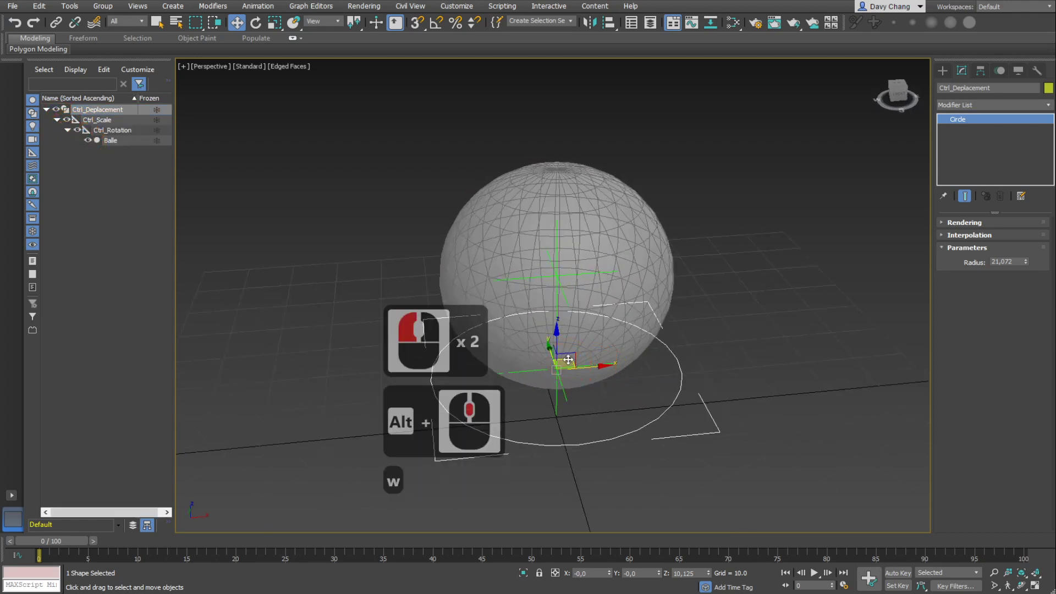
pyautogui.moveTo(569, 359)
pyautogui.mouseDown()
pyautogui.moveTo(602, 366)
pyautogui.moveTo(761, 299)
pyautogui.moveTo(501, 243)
pyautogui.moveTo(363, 396)
pyautogui.moveTo(698, 422)
pyautogui.moveTo(601, 314)
pyautogui.moveTo(502, 413)
pyautogui.moveTo(631, 406)
pyautogui.moveTo(570, 352)
pyautogui.mouseUp()
pyautogui.moveTo(556, 382)
pyautogui.keyDown('alt'); pyautogui.mouseDown(button='middle')
pyautogui.moveTo(598, 364)
pyautogui.moveTo(571, 379)
pyautogui.moveTo(526, 377)
pyautogui.moveTo(545, 364)
pyautogui.moveTo(603, 368)
pyautogui.moveTo(599, 375)
pyautogui.moveTo(618, 361)
pyautogui.moveTo(538, 377)
pyautogui.mouseUp(button='middle'); pyautogui.keyUp('alt')
pyautogui.hotkey('ctrl', 'z')
pyautogui.scroll(-1, 570, 380)
# - Test rotating and scaling the rig through the Ctrl_Deplacement circle, undo each transform, and clear the selection
pyautogui.press('e')
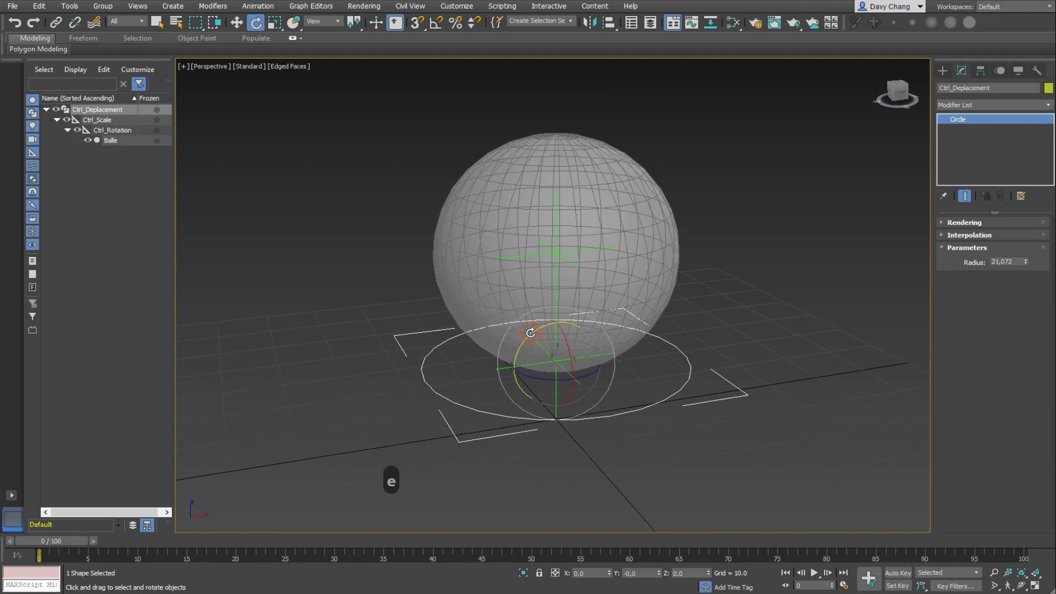
pyautogui.moveTo(531, 332)
pyautogui.mouseDown()
pyautogui.moveTo(512, 358)
pyautogui.moveTo(538, 358)
pyautogui.moveTo(546, 338)
pyautogui.moveTo(609, 340)
pyautogui.moveTo(531, 338)
pyautogui.moveTo(498, 352)
pyautogui.moveTo(561, 332)
pyautogui.moveTo(508, 363)
pyautogui.moveTo(559, 330)
pyautogui.moveTo(542, 340)
pyautogui.mouseUp()
pyautogui.hotkey('ctrl', 'z')
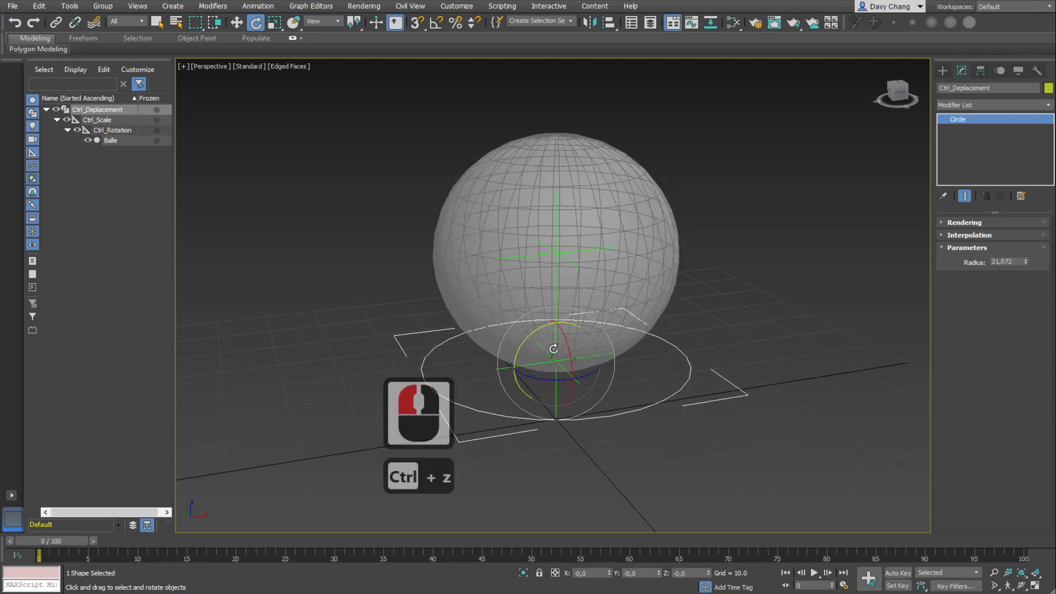
pyautogui.press('r')
pyautogui.moveTo(551, 352); pyautogui.dragTo(605, 330)
pyautogui.hotkey('ctrl', 'z')
pyautogui.press('w')
pyautogui.click(705, 361)
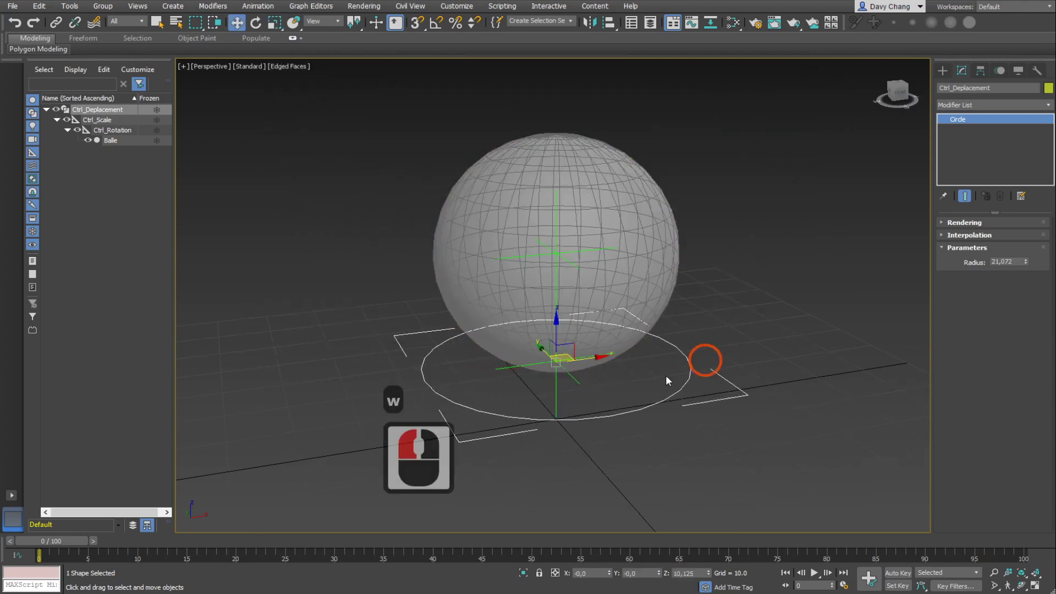
# - Select the Ctrl_Deplacement circle and move the rig up above the grid toward negative X, to Z about 66.3
pyautogui.moveTo(668, 378); pyautogui.dragTo(594, 394, button='middle')
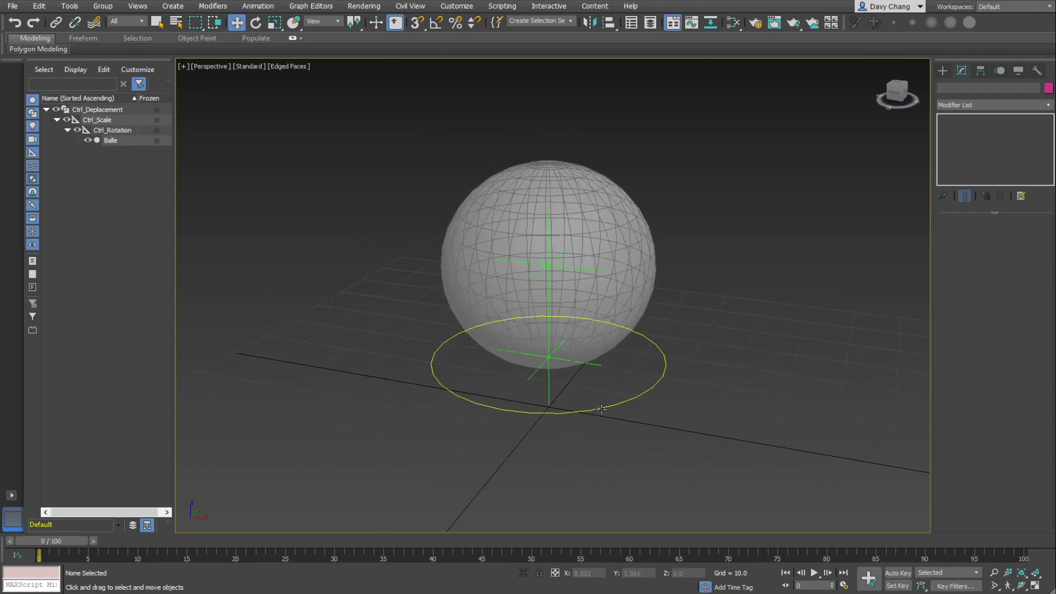
pyautogui.click(601, 408)
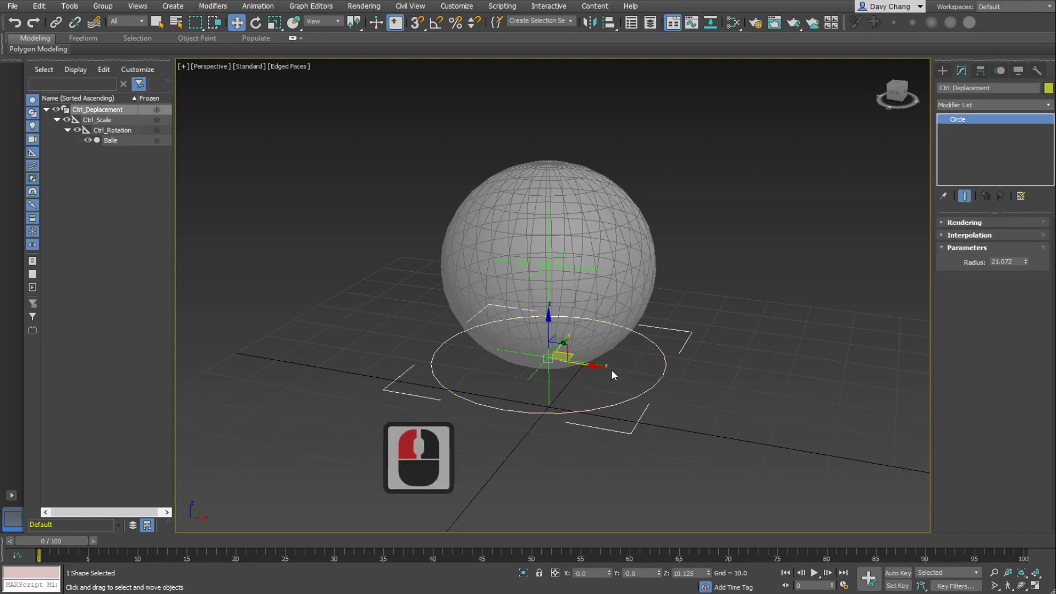
pyautogui.press('w')
pyautogui.keyDown('alt'); pyautogui.moveTo(612, 369); pyautogui.dragTo(581, 344, button='middle'); pyautogui.keyUp('alt')
pyautogui.moveTo(560, 343); pyautogui.dragTo(494, 345)
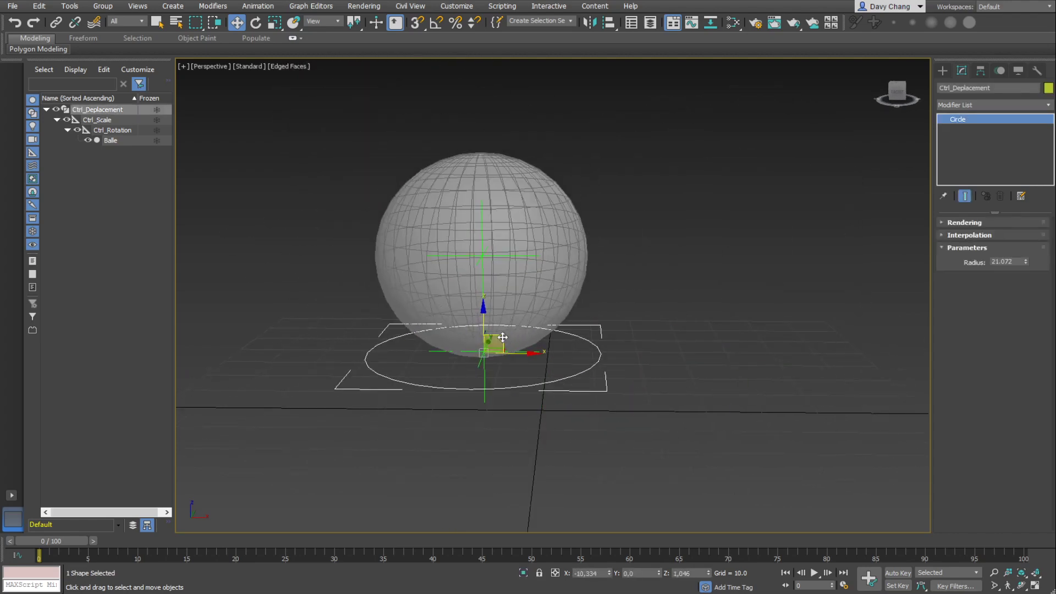
pyautogui.click(383, 341)
pyautogui.keyDown('alt'); pyautogui.moveTo(679, 338); pyautogui.dragTo(715, 333, button='middle'); pyautogui.keyUp('alt')
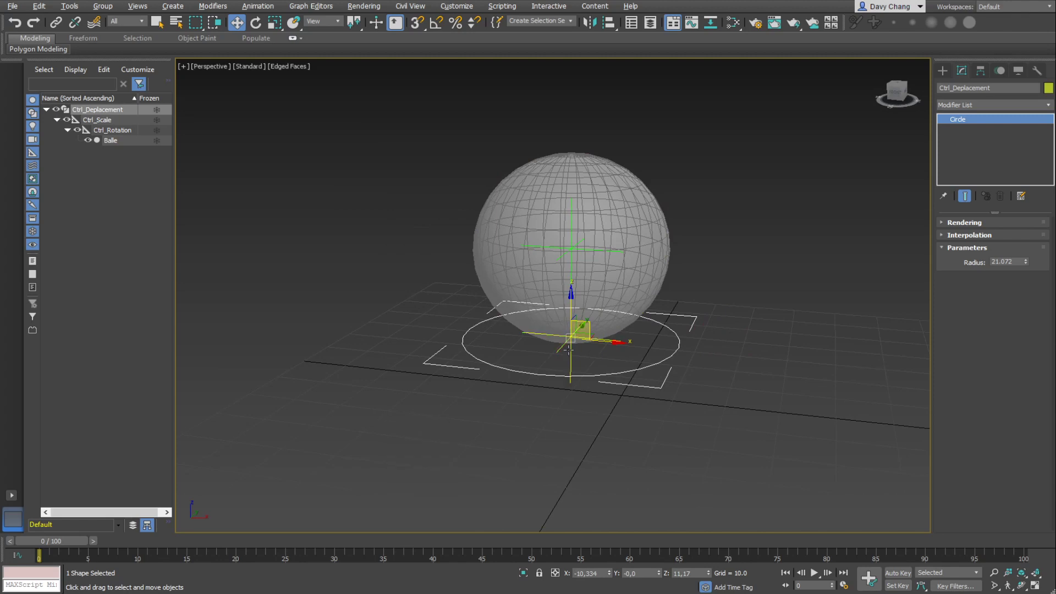
pyautogui.keyDown('alt'); pyautogui.moveTo(619, 352); pyautogui.dragTo(586, 396, button='middle'); pyautogui.keyUp('alt')
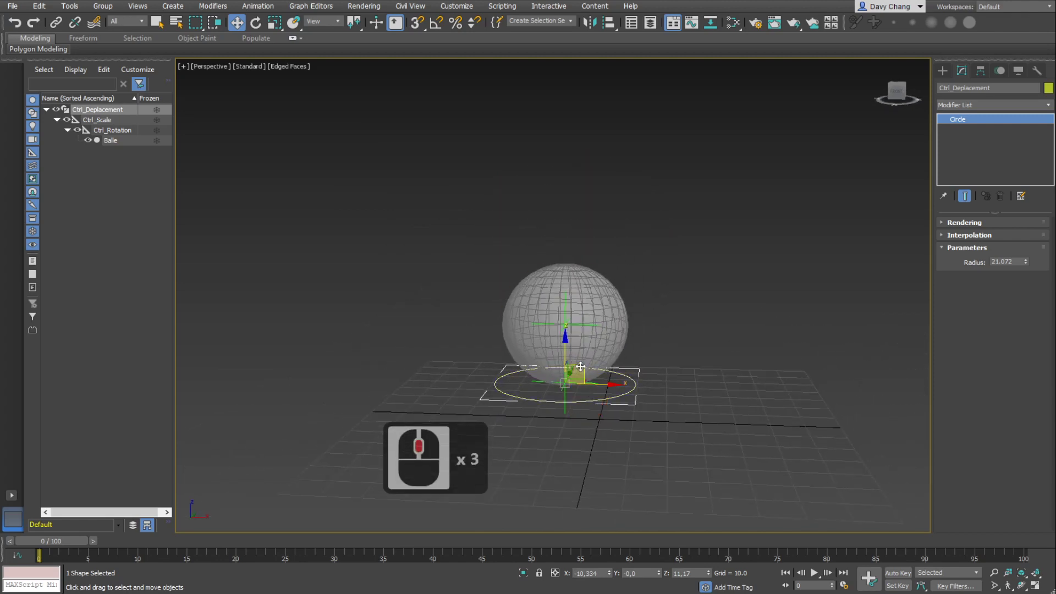
pyautogui.moveTo(580, 367); pyautogui.dragTo(498, 192)
pyautogui.moveTo(564, 264); pyautogui.dragTo(530, 294)
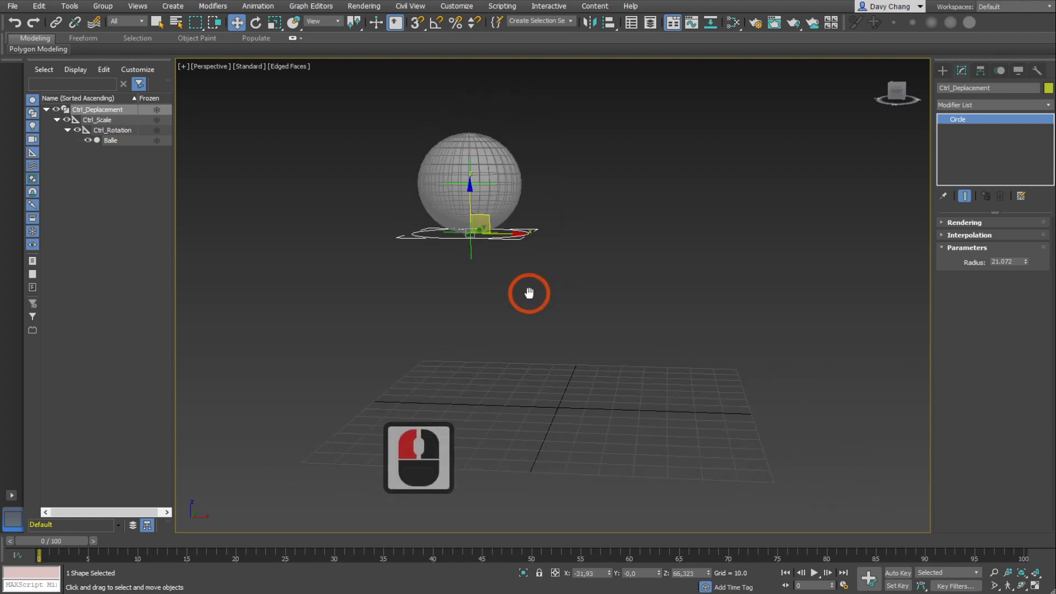
# - Turn on Auto Key and, at frame 15, move the Ctrl_Deplacement circle down near the grid, to X about -2.2 and Z about 0.9
pyautogui.press('n')
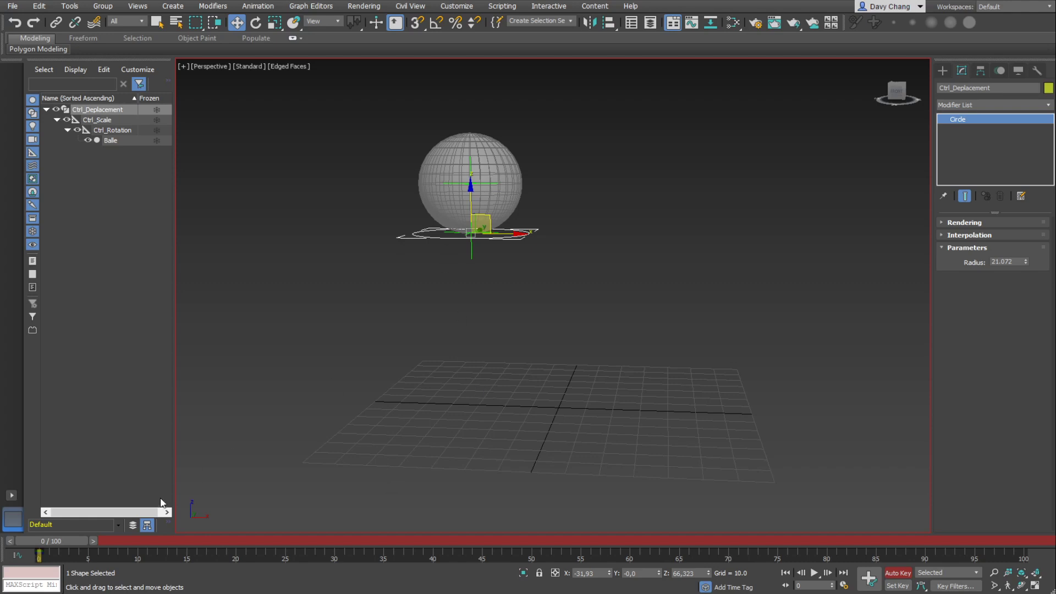
pyautogui.moveTo(58, 544); pyautogui.dragTo(163, 547)
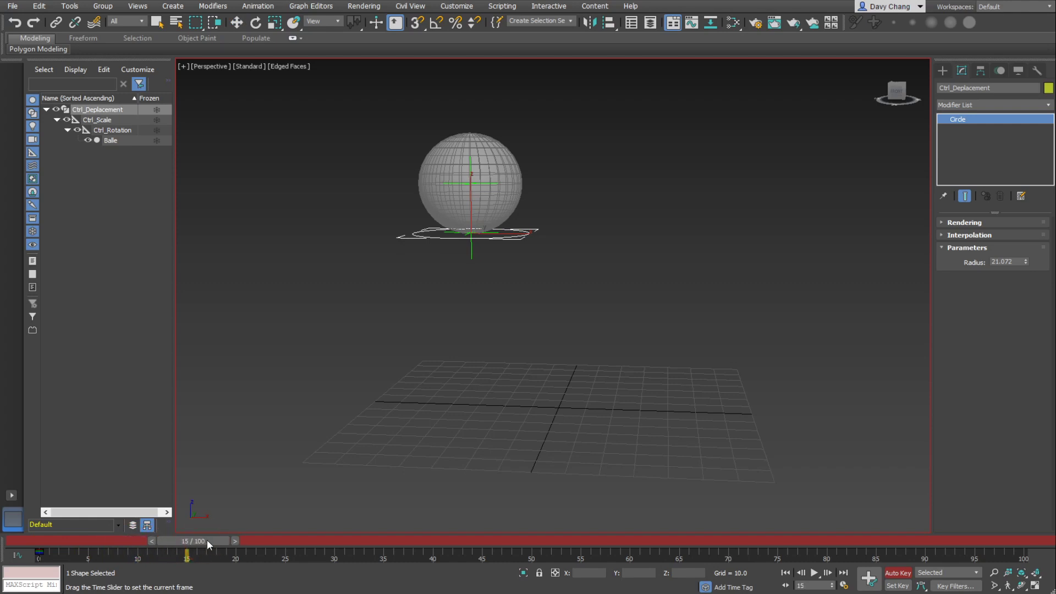
pyautogui.click(207, 541)
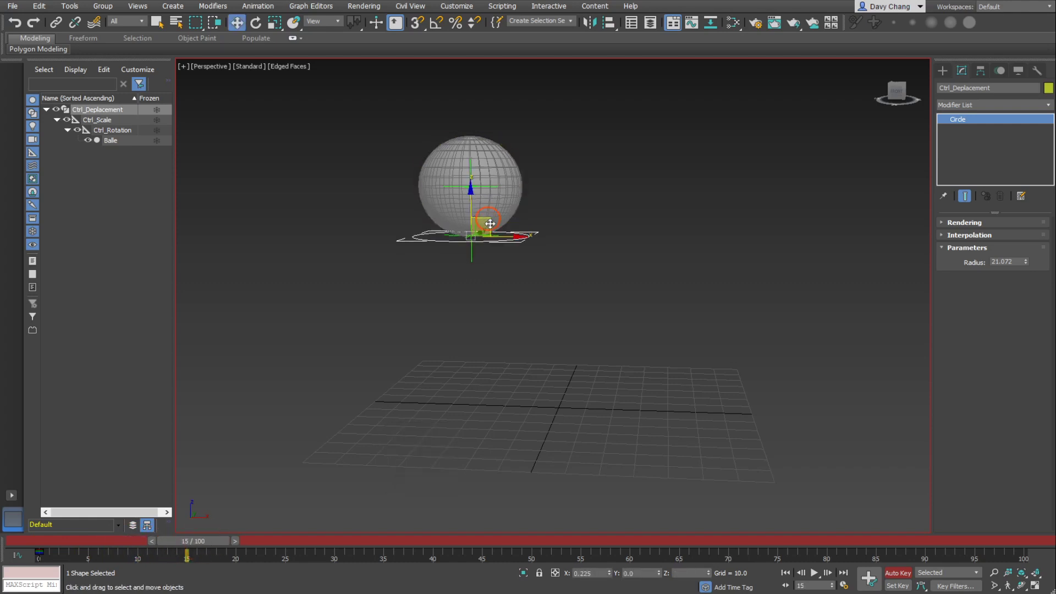
pyautogui.moveTo(482, 223); pyautogui.dragTo(570, 390)
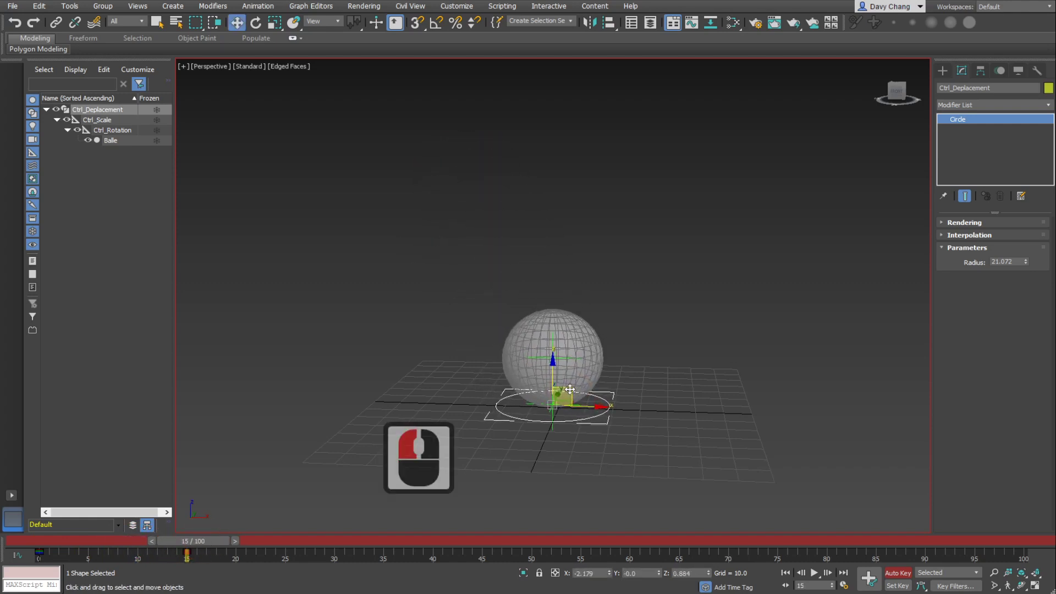
# - Lower the Ctrl_Deplacement circle exactly onto the grid at Z 0 at frame 15 using 3D snapping, and turn snapping off
pyautogui.keyDown('alt'); pyautogui.moveTo(545, 375); pyautogui.dragTo(556, 341, button='middle'); pyautogui.keyUp('alt')
pyautogui.scroll(3, 560, 321)
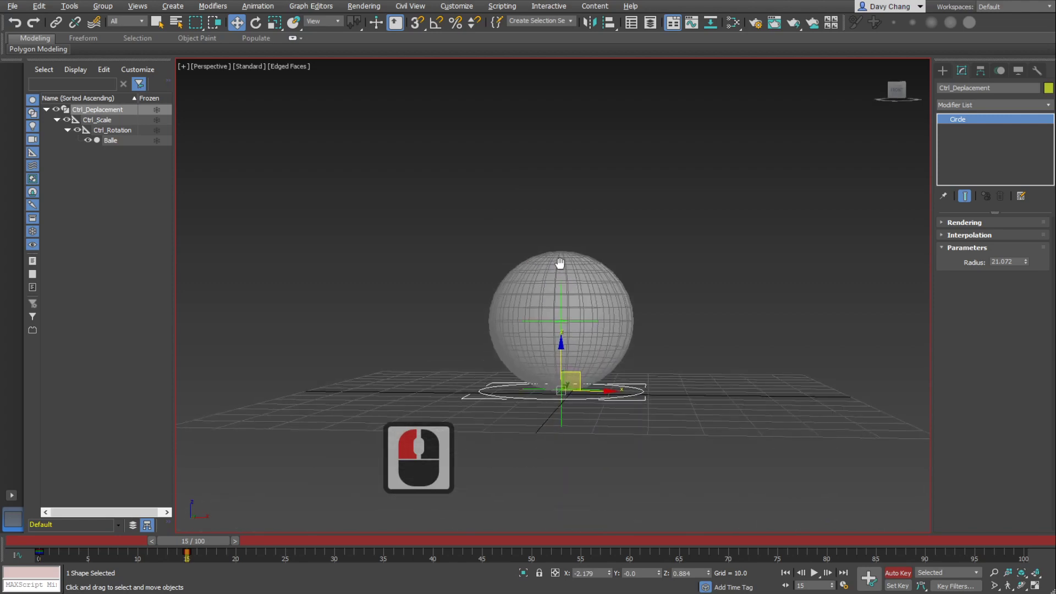
pyautogui.scroll(3, 560, 320)
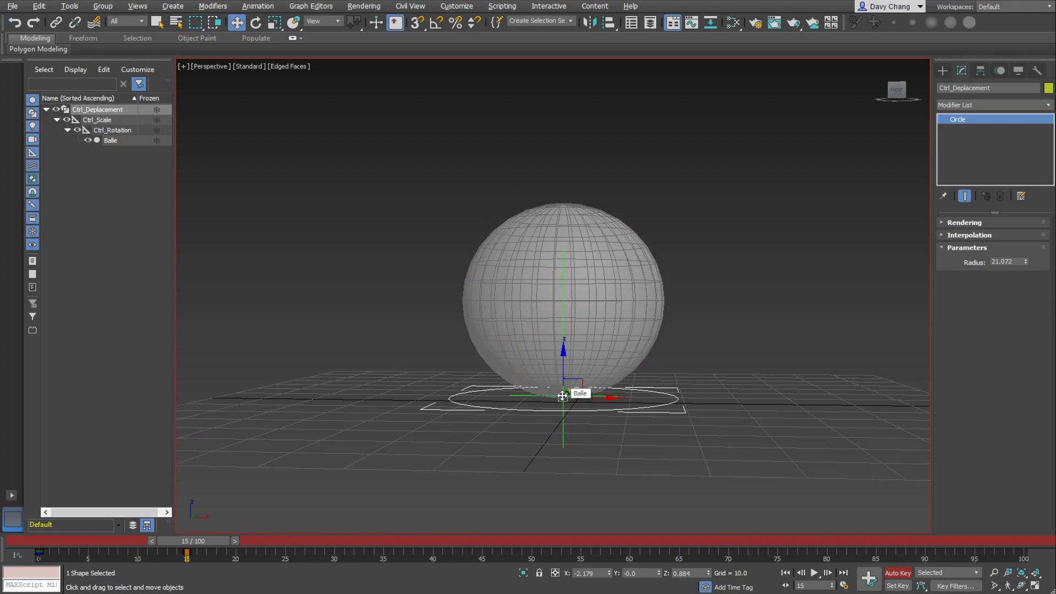
pyautogui.scroll(4, 562, 396)
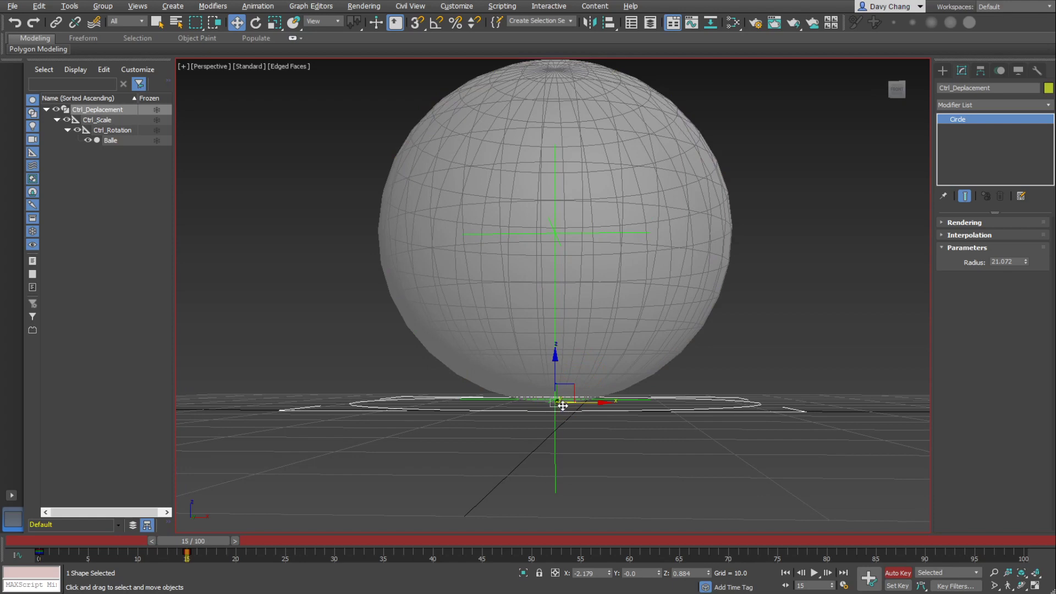
pyautogui.scroll(-5, 563, 406)
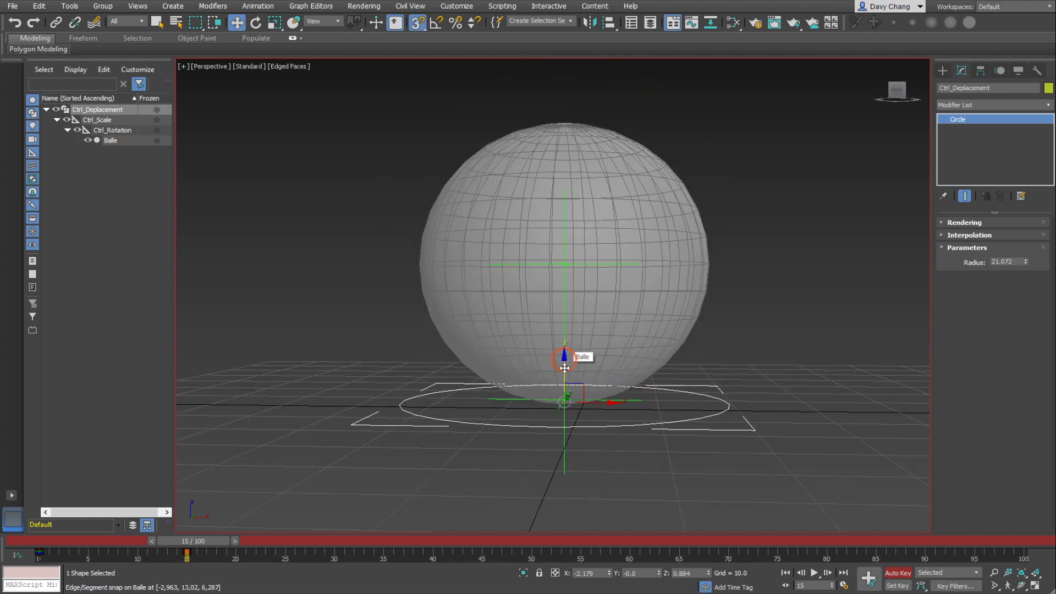
pyautogui.moveTo(564, 368); pyautogui.dragTo(567, 407)
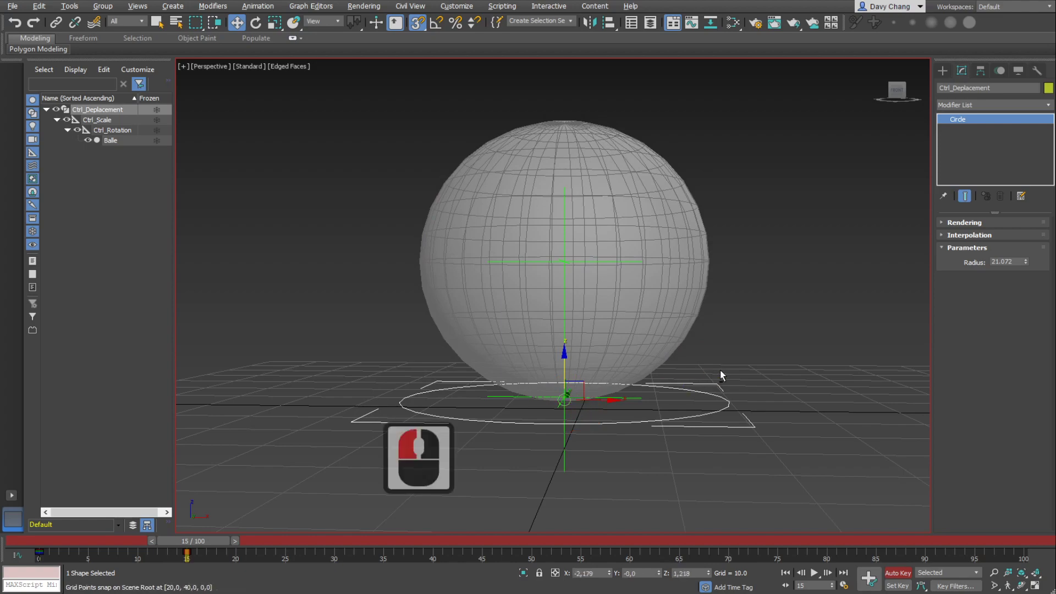
pyautogui.keyDown('alt'); pyautogui.moveTo(721, 370); pyautogui.dragTo(610, 372, button='middle'); pyautogui.keyUp('alt')
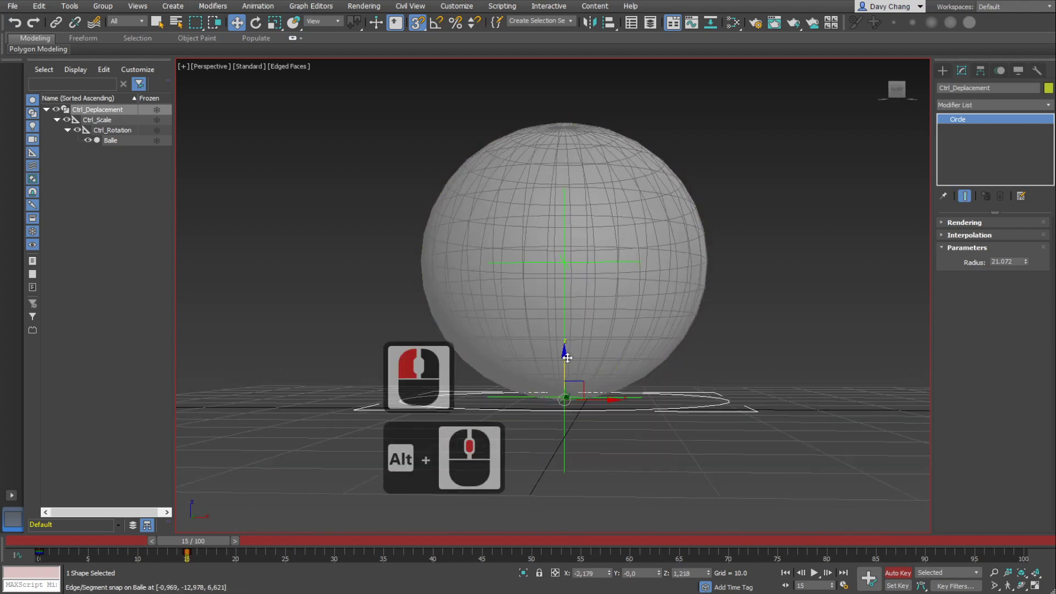
pyautogui.moveTo(435, 405); pyautogui.dragTo(451, 368)
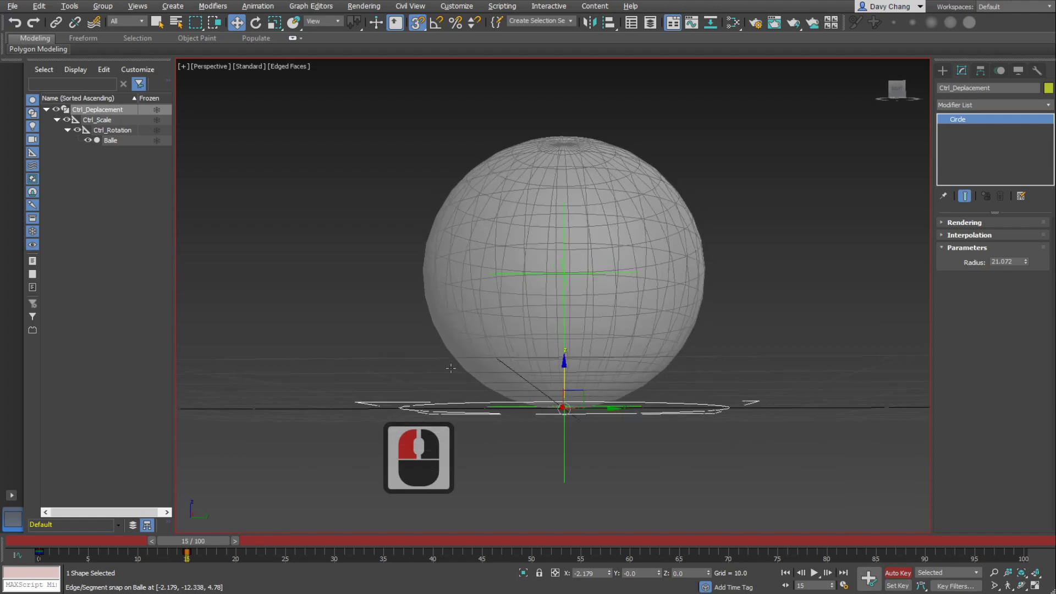
pyautogui.keyDown('alt'); pyautogui.moveTo(451, 368); pyautogui.dragTo(681, 352, button='middle'); pyautogui.keyUp('alt')
pyautogui.scroll(-3, 710, 342)
pyautogui.scroll(-2, 755, 319)
pyautogui.hotkey('ctrl', 's')
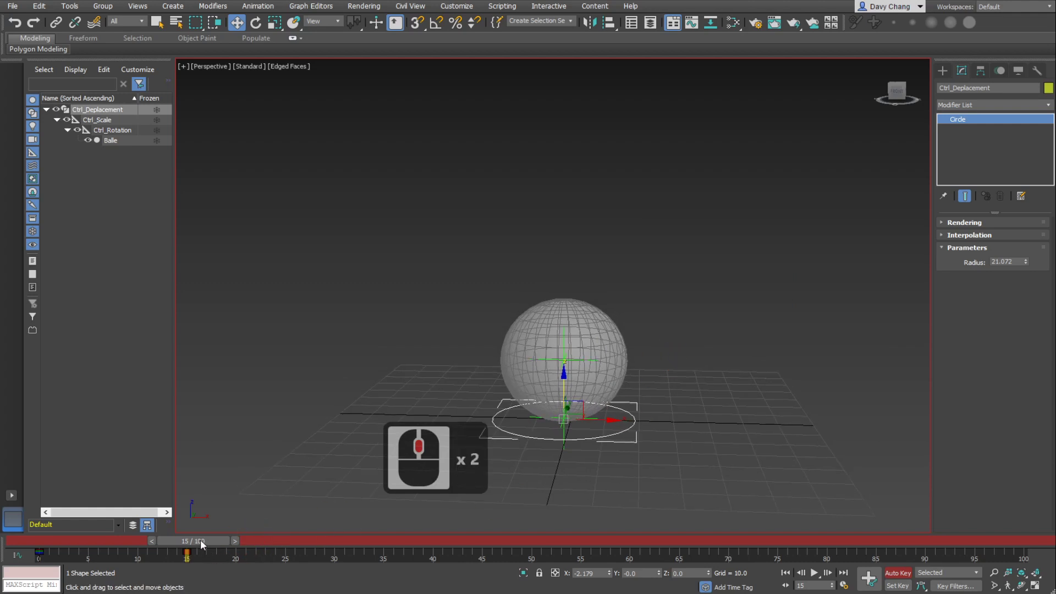
pyautogui.moveTo(201, 539)
pyautogui.mouseDown()
pyautogui.moveTo(43, 551)
pyautogui.moveTo(202, 552)
pyautogui.mouseUp()
pyautogui.press('w')
pyautogui.click(545, 425)
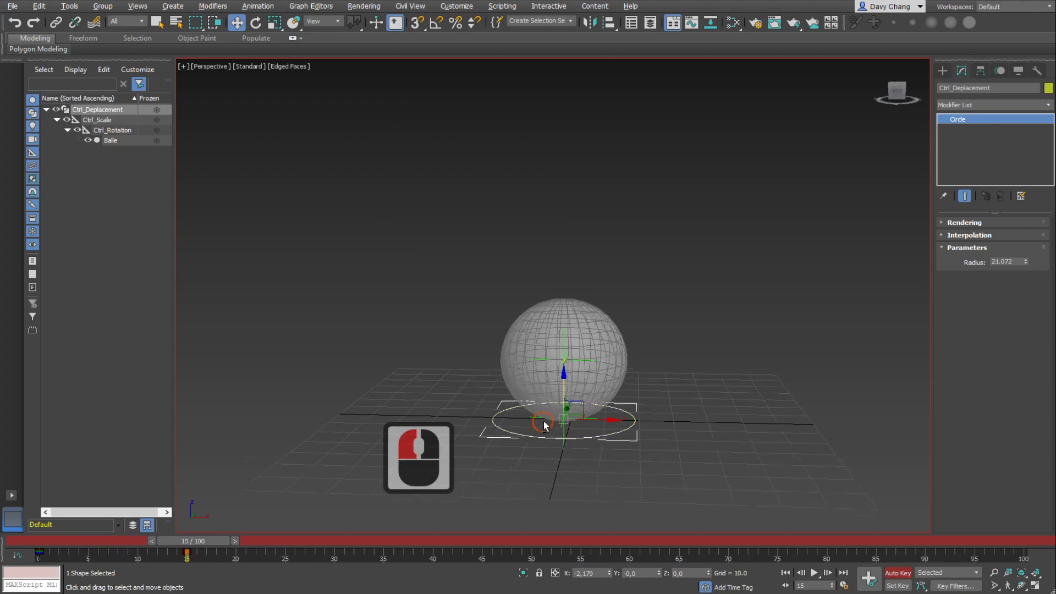
pyautogui.keyDown('alt'); pyautogui.moveTo(544, 426); pyautogui.dragTo(506, 404, button='middle'); pyautogui.keyUp('alt')
pyautogui.scroll(2, 584, 417)
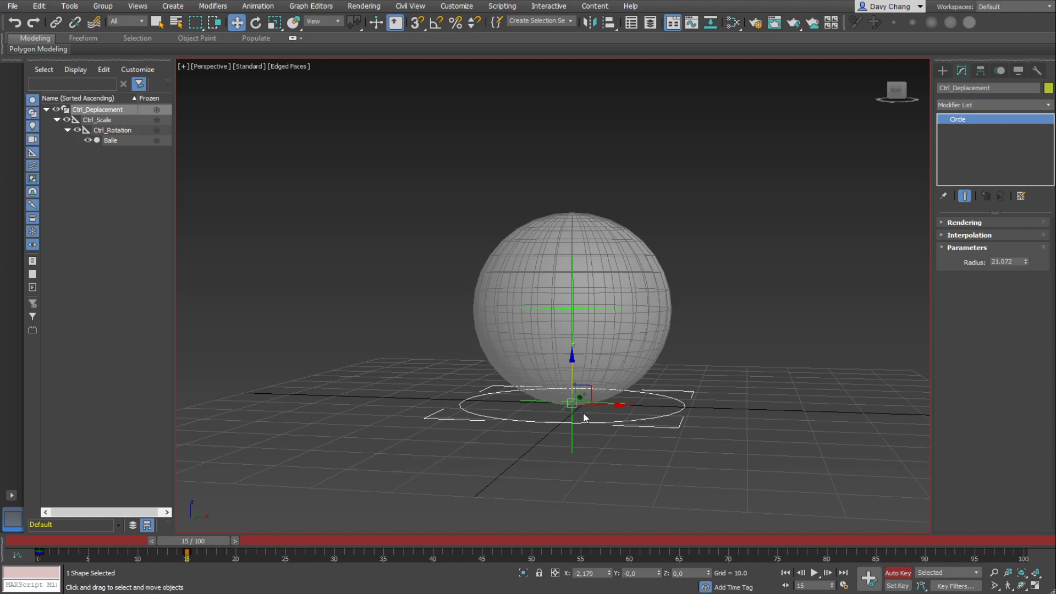
# - At frame 30, move the Ctrl_Deplacement circle up to X about 30 and Z about 43.4, and scrub the timeline to preview the motion
pyautogui.keyDown('alt'); pyautogui.moveTo(316, 484); pyautogui.dragTo(636, 387, button='middle'); pyautogui.keyUp('alt')
pyautogui.middleClick(636, 387)
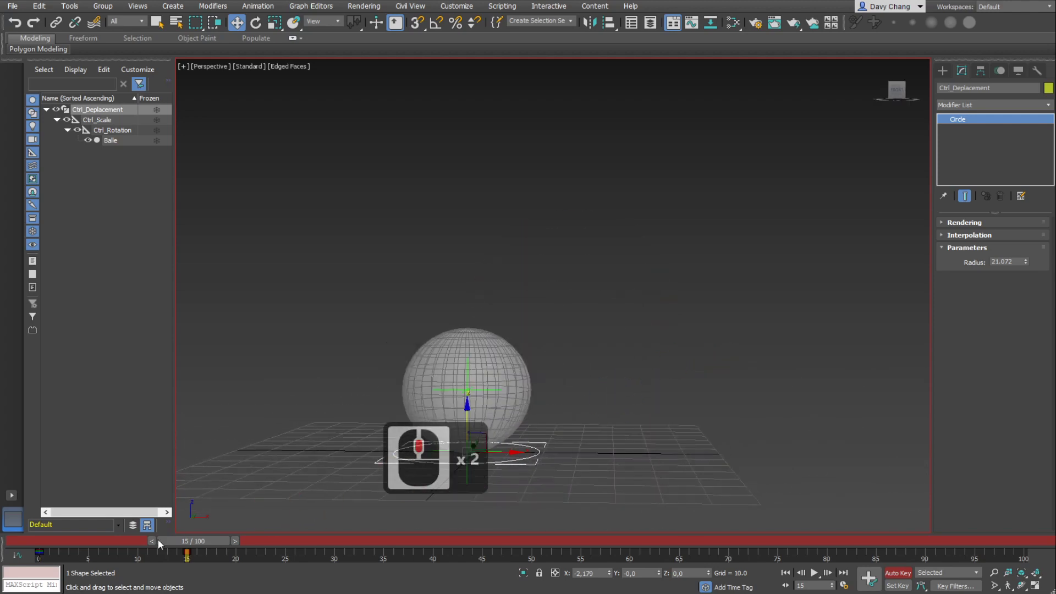
pyautogui.moveTo(186, 545); pyautogui.dragTo(342, 543)
pyautogui.press('w')
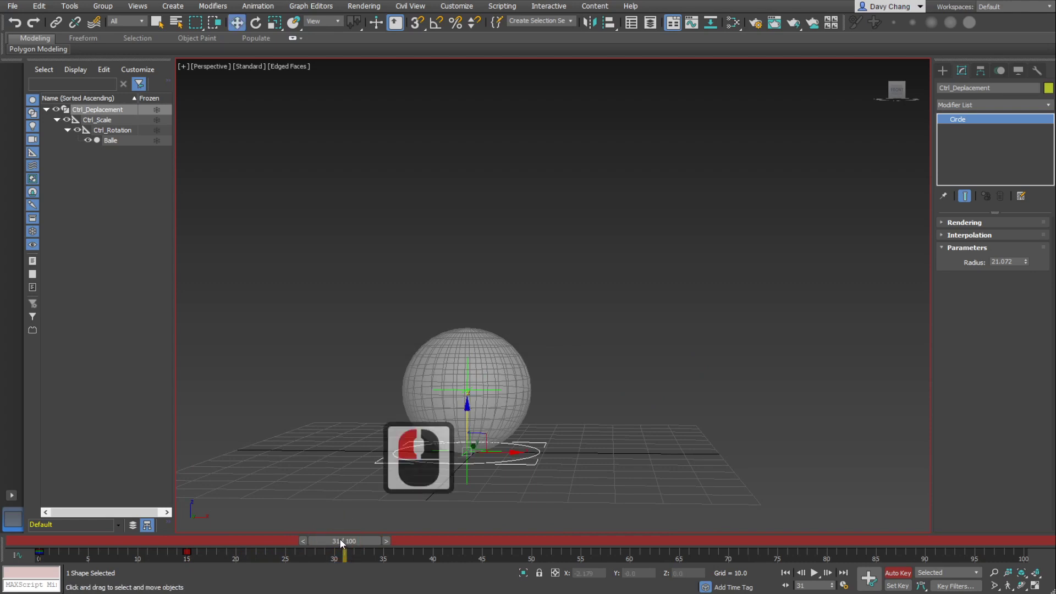
pyautogui.middleClick(647, 318)
pyautogui.middleClick(647, 318)
pyautogui.keyDown('alt'); pyautogui.moveTo(651, 299); pyautogui.dragTo(590, 336, button='middle'); pyautogui.keyUp('alt')
pyautogui.middleClick(517, 390)
pyautogui.middleClick(517, 390)
pyautogui.moveTo(516, 392); pyautogui.dragTo(617, 281)
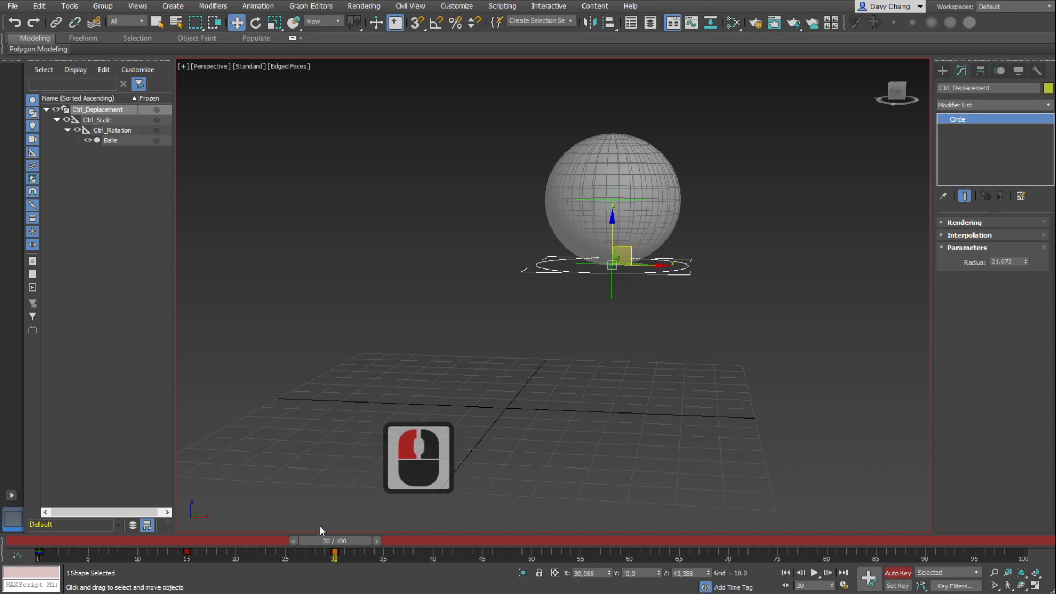
pyautogui.moveTo(322, 541); pyautogui.dragTo(330, 563)
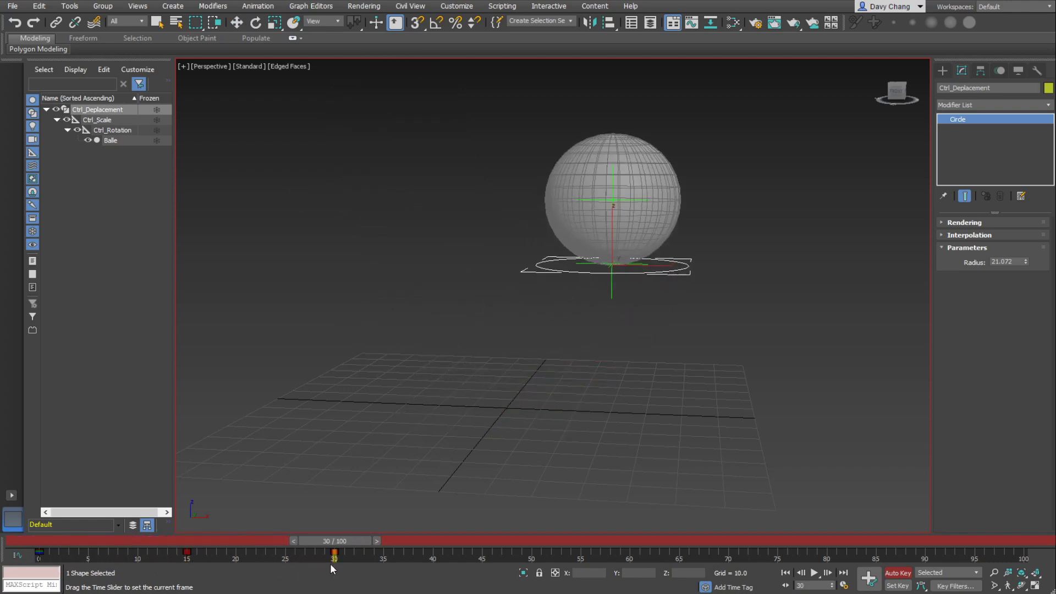
# - Open the Curve Editor, place its window over the viewport, and show only the Z Position curve of Ctrl_Deplacement
pyautogui.scroll(-2, 560, 301)
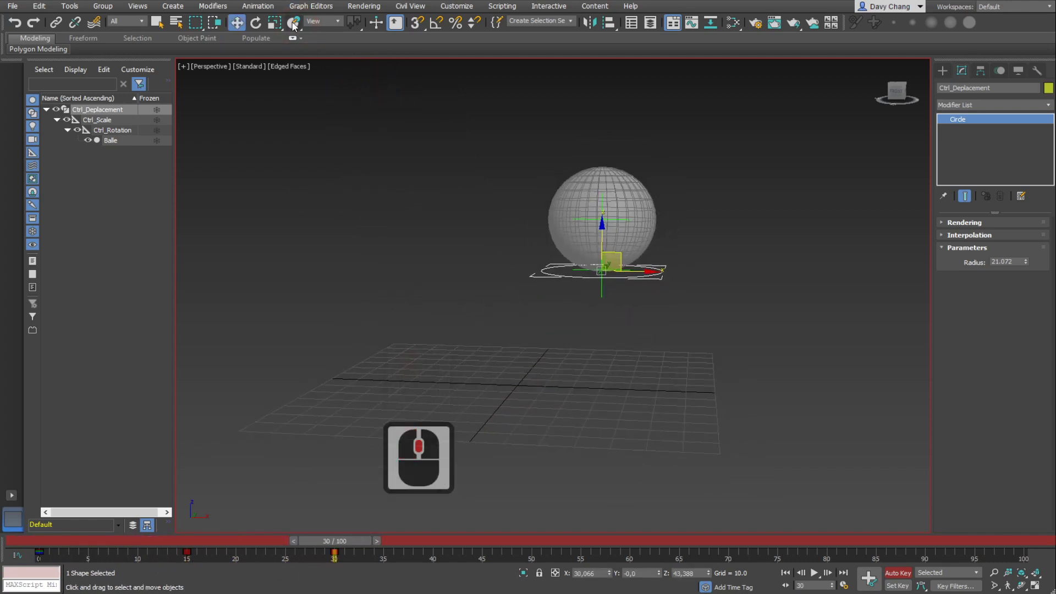
pyautogui.click(307, 6)
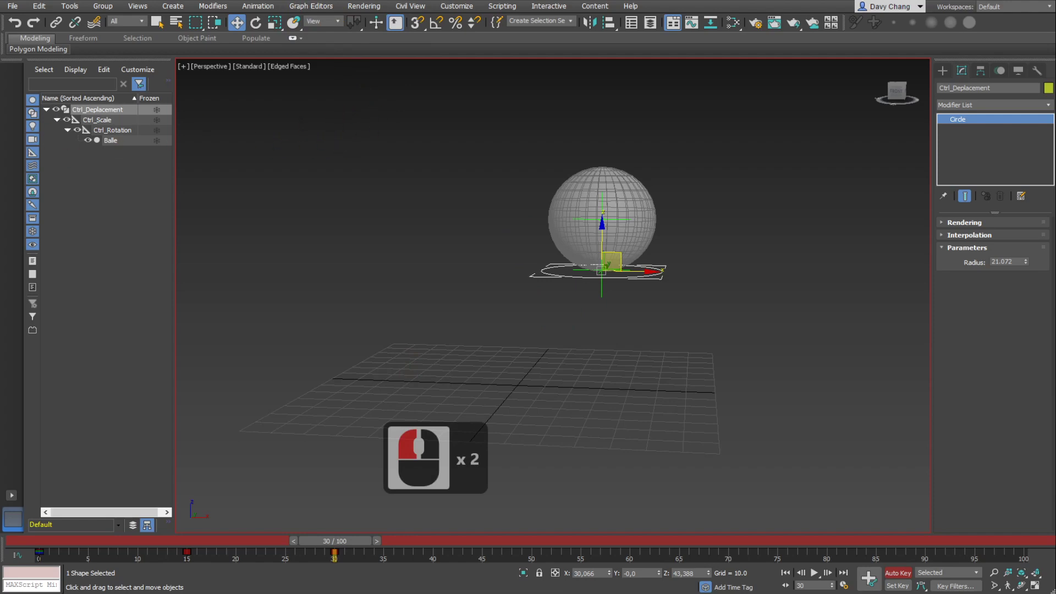
pyautogui.moveTo(0, 103); pyautogui.dragTo(467, 104)
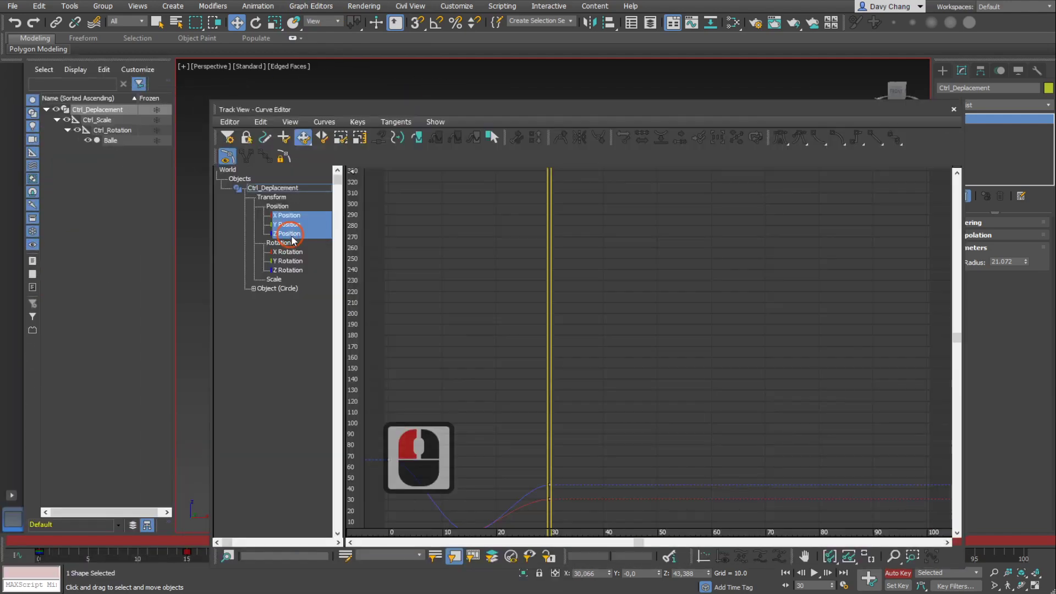
pyautogui.click(290, 235)
pyautogui.moveTo(639, 382); pyautogui.dragTo(677, 332, button='middle')
pyautogui.scroll(1, 572, 356)
pyautogui.scroll(2, 572, 356)
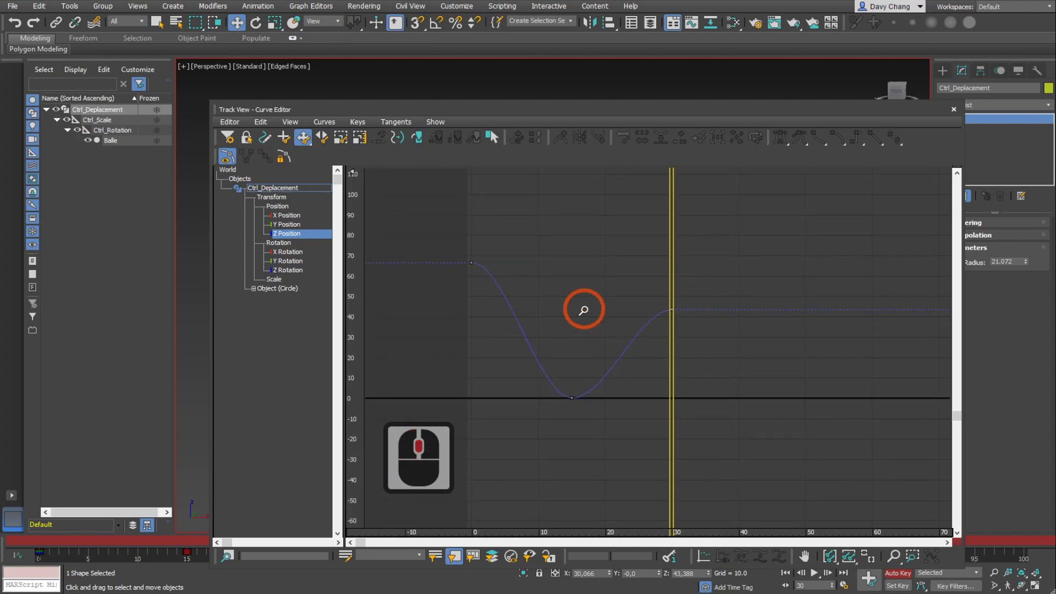
# - Reshape the Z Position curve into a sharp V at frame 15 by raising both tangent handles independently, and close the Curve Editor
pyautogui.scroll(3, 590, 298)
pyautogui.moveTo(611, 379); pyautogui.dragTo(633, 420)
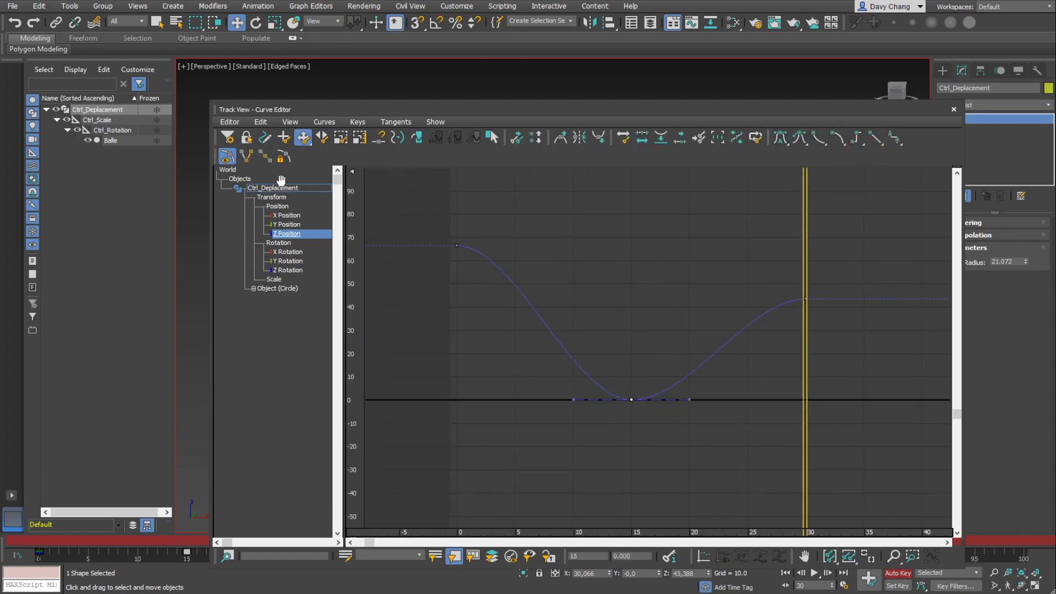
pyautogui.click(397, 264)
pyautogui.click(573, 400)
pyautogui.moveTo(574, 400); pyautogui.dragTo(603, 353)
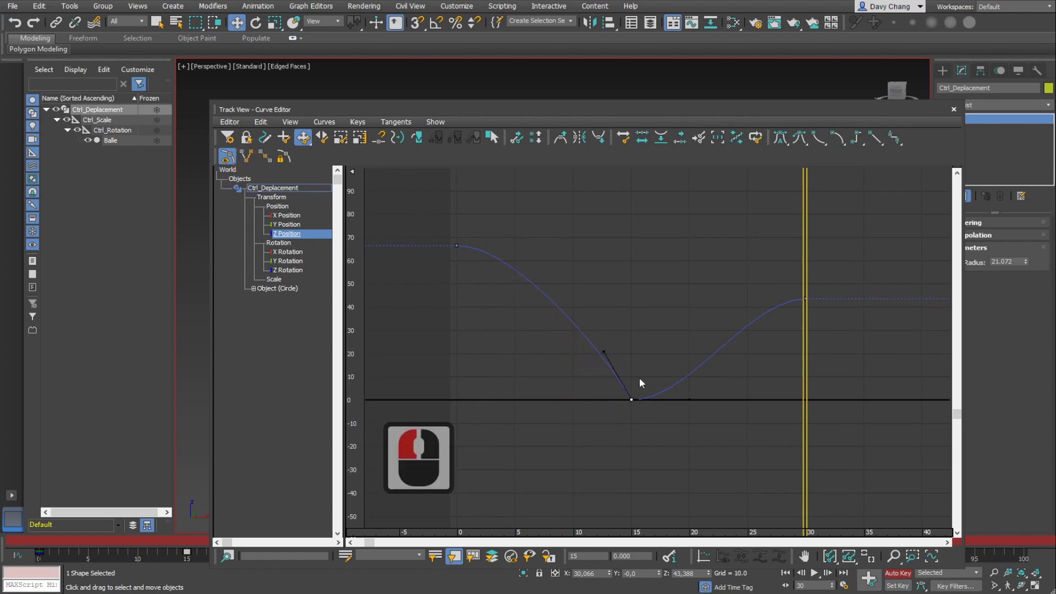
pyautogui.moveTo(690, 400); pyautogui.dragTo(669, 354)
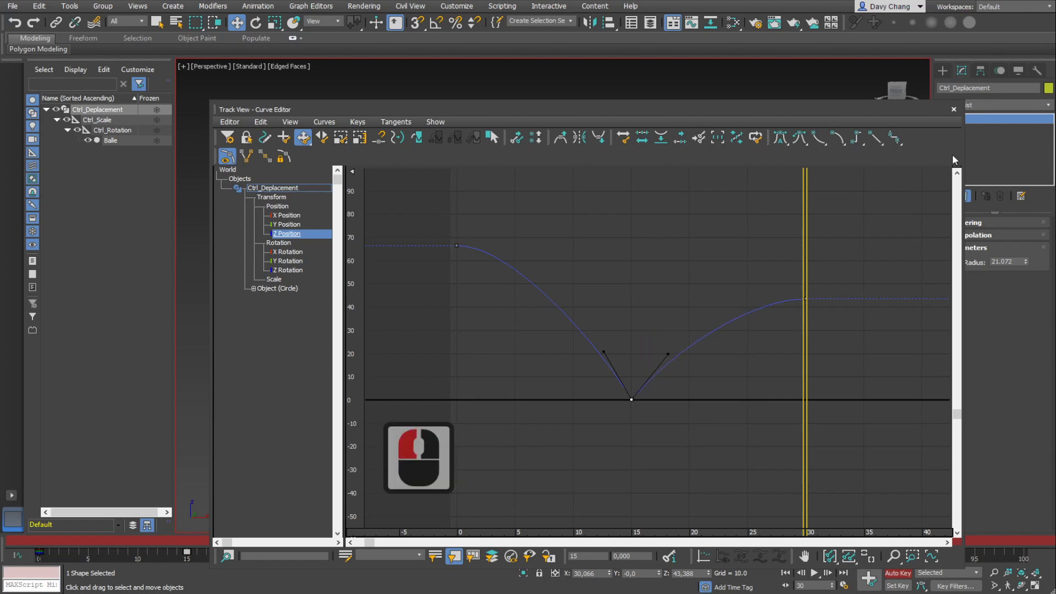
pyautogui.click(954, 108)
# - Select the Ctrl_Scale helper and set a key for it at frame 14, just before the ball's impact
pyautogui.moveTo(318, 544); pyautogui.dragTo(188, 560)
pyautogui.press('w')
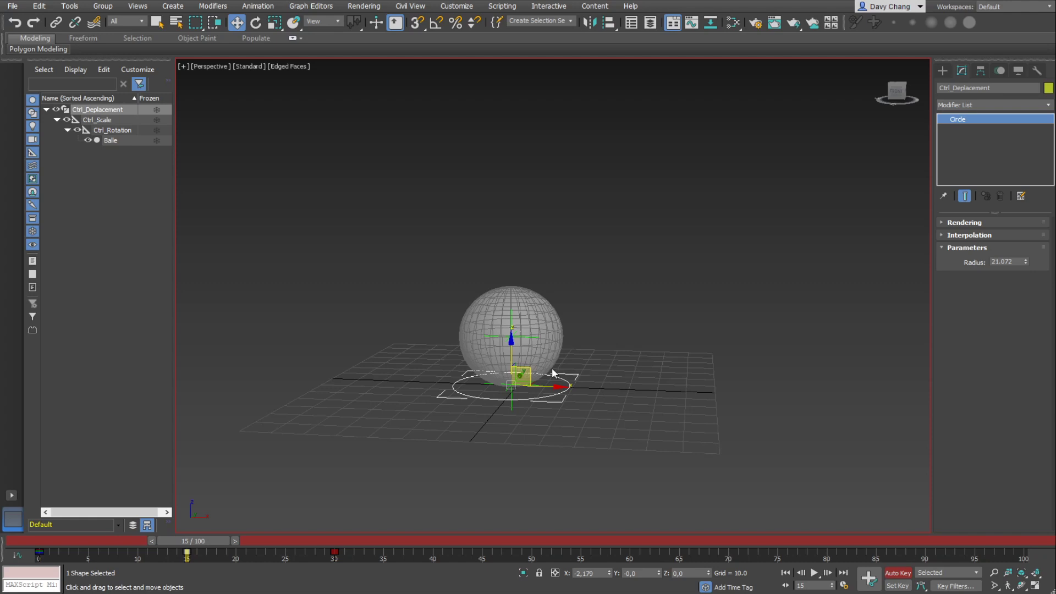
pyautogui.click(78, 121)
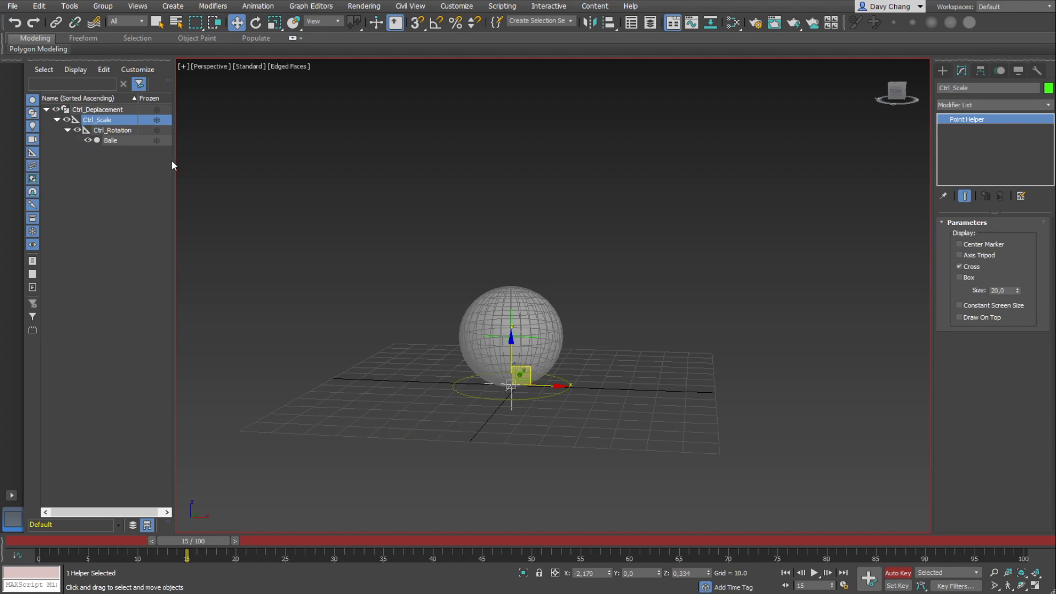
pyautogui.click(153, 541)
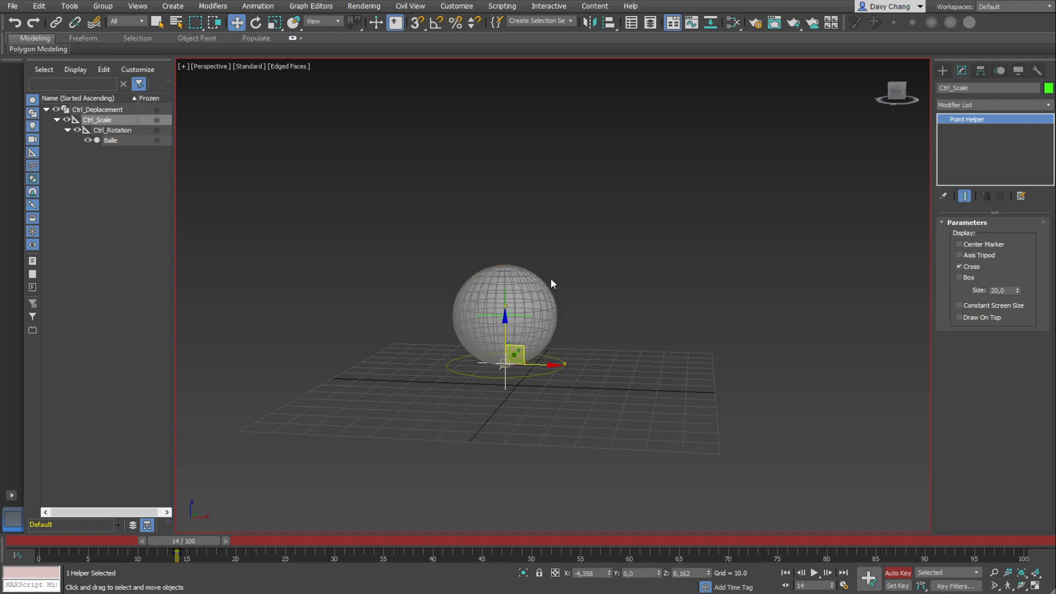
# - At frame 15, squash Ctrl_Scale vertically with Select and Squash to about 59.5 on Z and 168 on X and Y
pyautogui.click(225, 542)
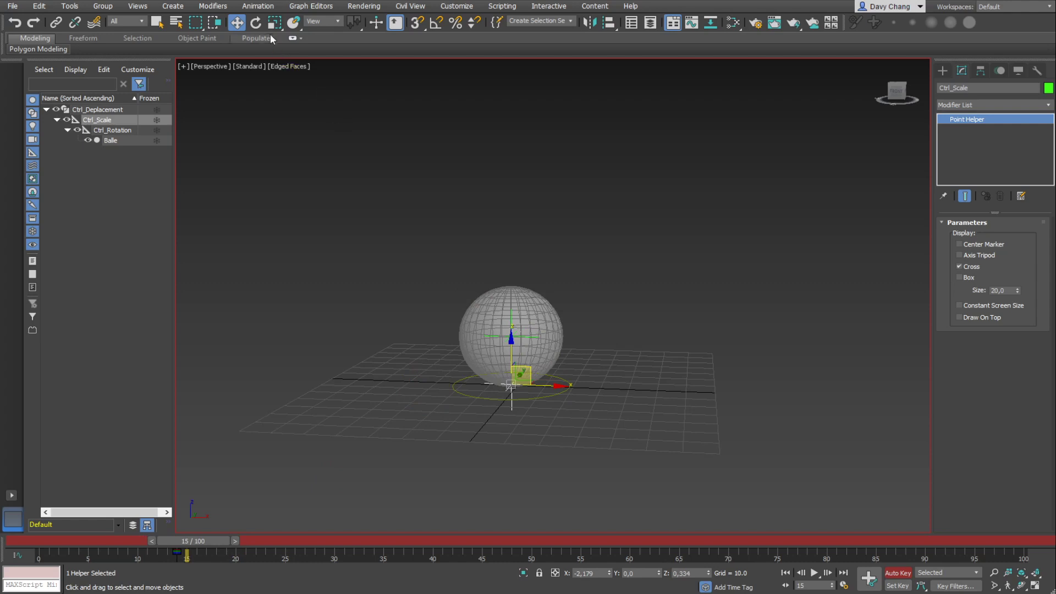
pyautogui.moveTo(274, 22); pyautogui.dragTo(279, 77)
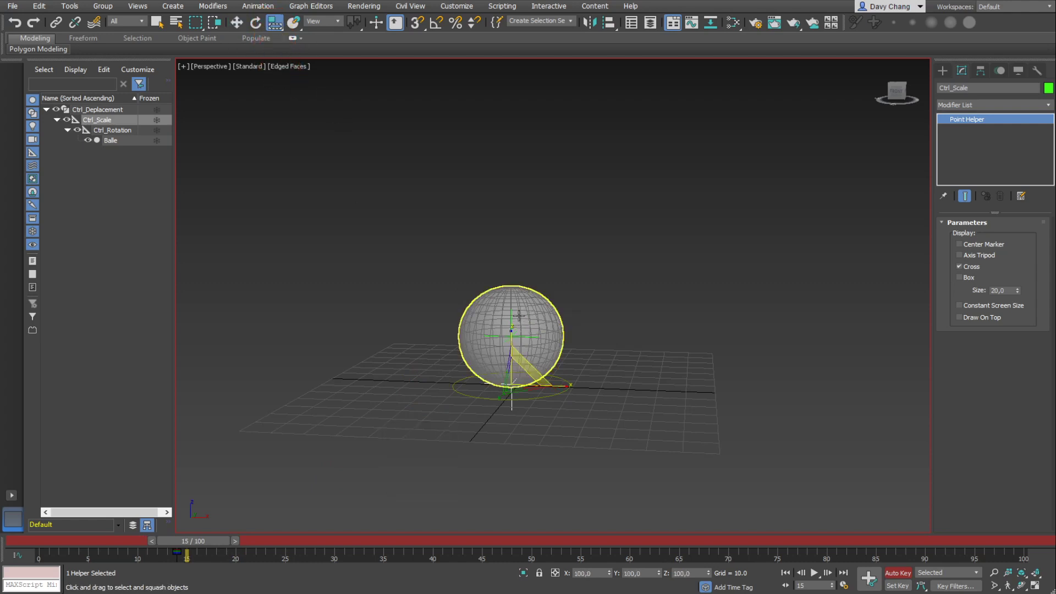
pyautogui.moveTo(510, 329); pyautogui.dragTo(512, 359)
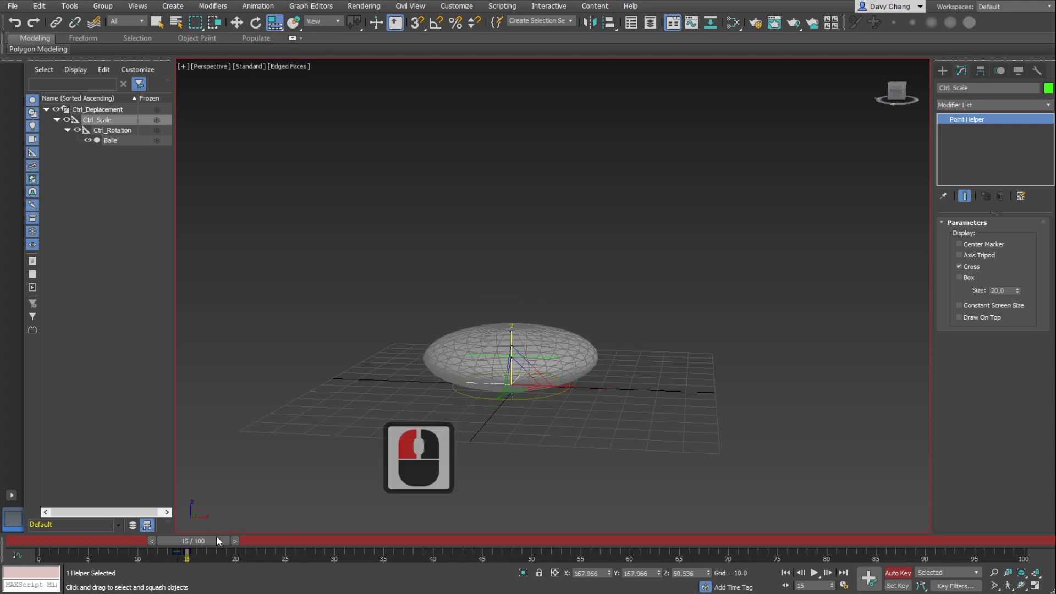
# - At frame 20, restore Ctrl_Scale to an absolute local scale of 100 on X, Y and Z using the Scale Transform Type-In
pyautogui.click(233, 539)
pyautogui.click(242, 540)
pyautogui.click(252, 540)
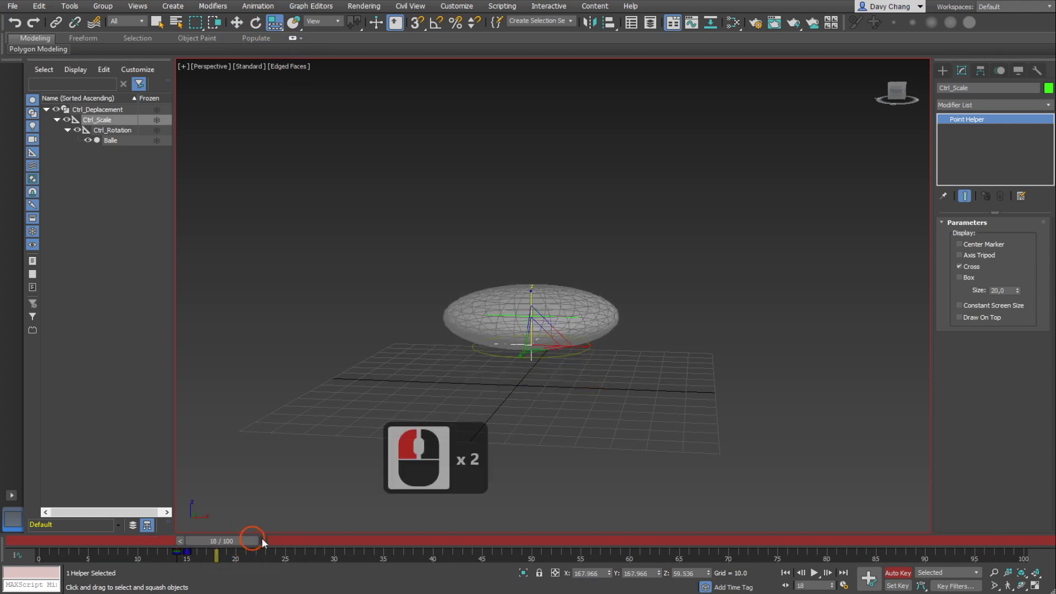
pyautogui.click(262, 541)
pyautogui.click(272, 542)
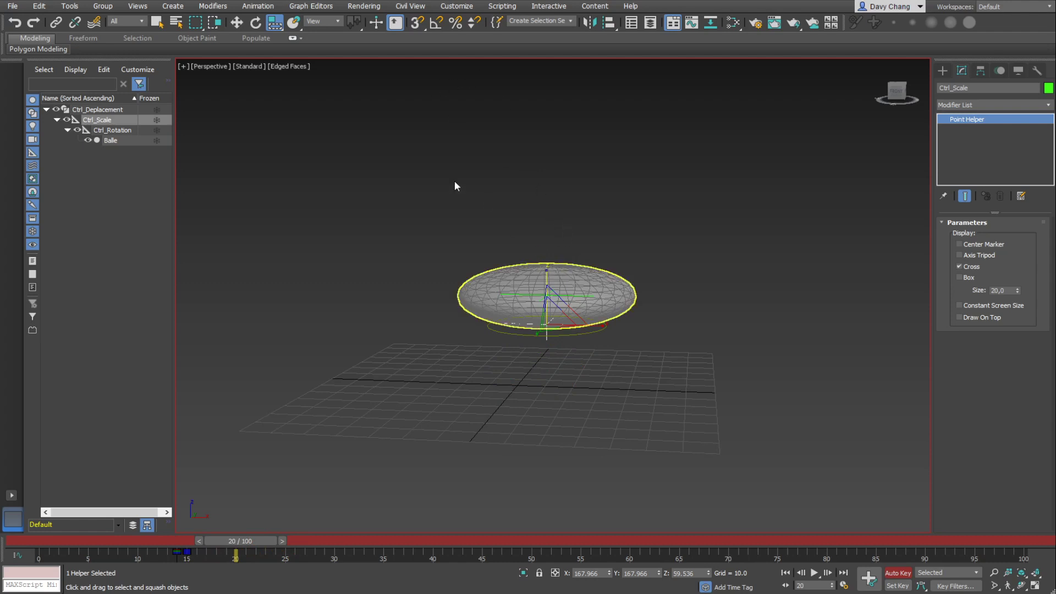
pyautogui.rightClick(275, 23)
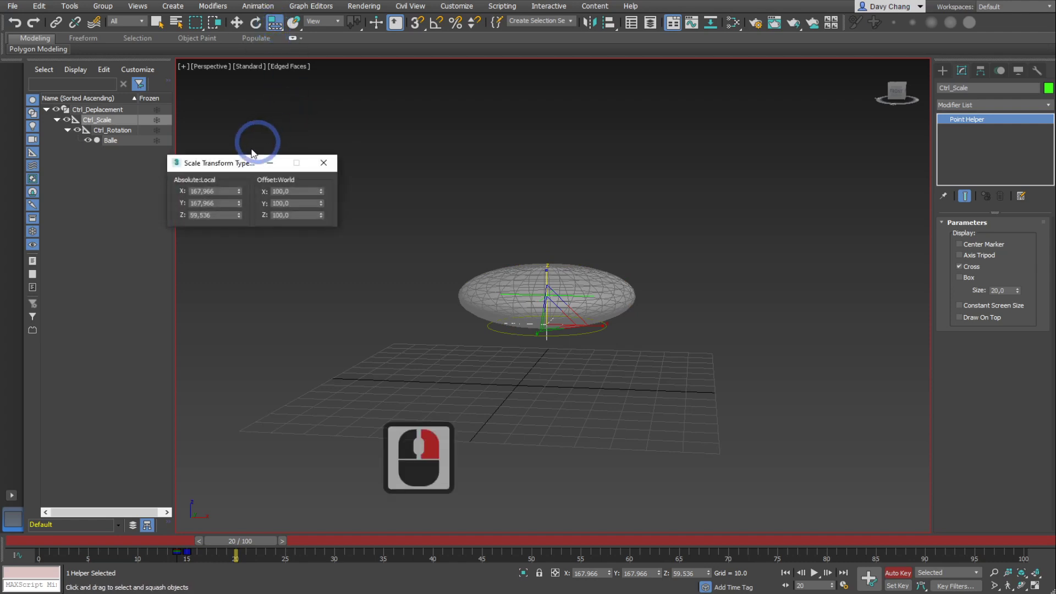
pyautogui.moveTo(230, 166); pyautogui.dragTo(342, 234)
pyautogui.click(328, 258)
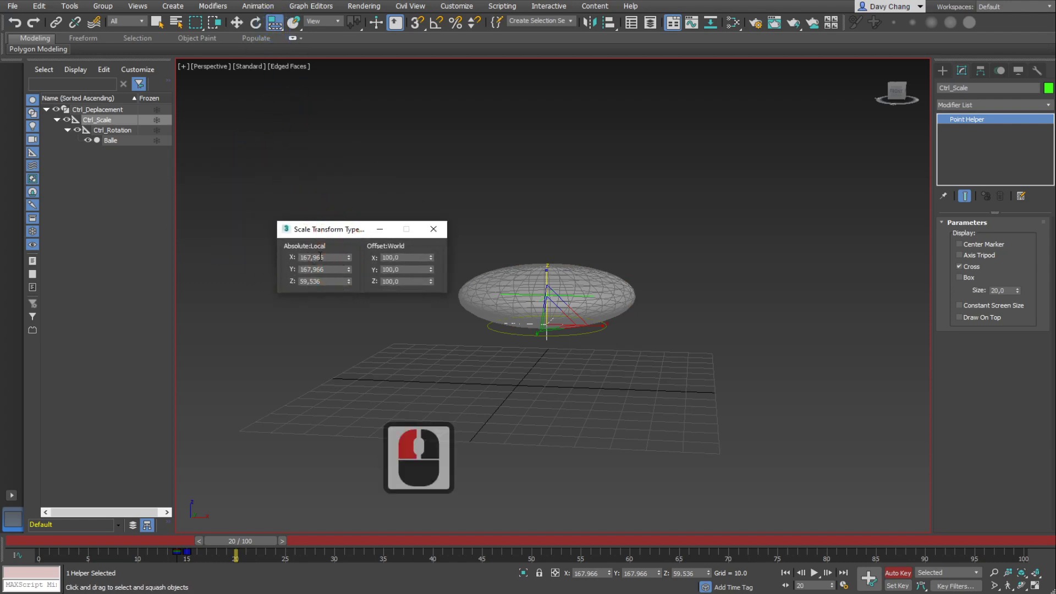
pyautogui.doubleClick(283, 262)
pyautogui.write('1000')
pyautogui.press('BackSpace')
pyautogui.press('Tab')
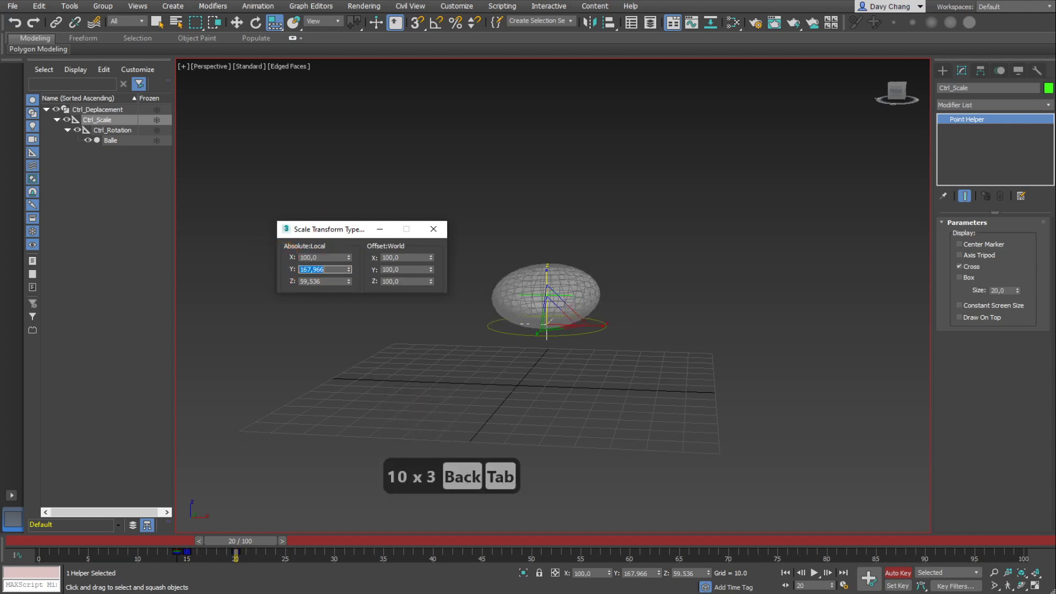
pyautogui.write('100')
pyautogui.press('Tab')
pyautogui.write('100')
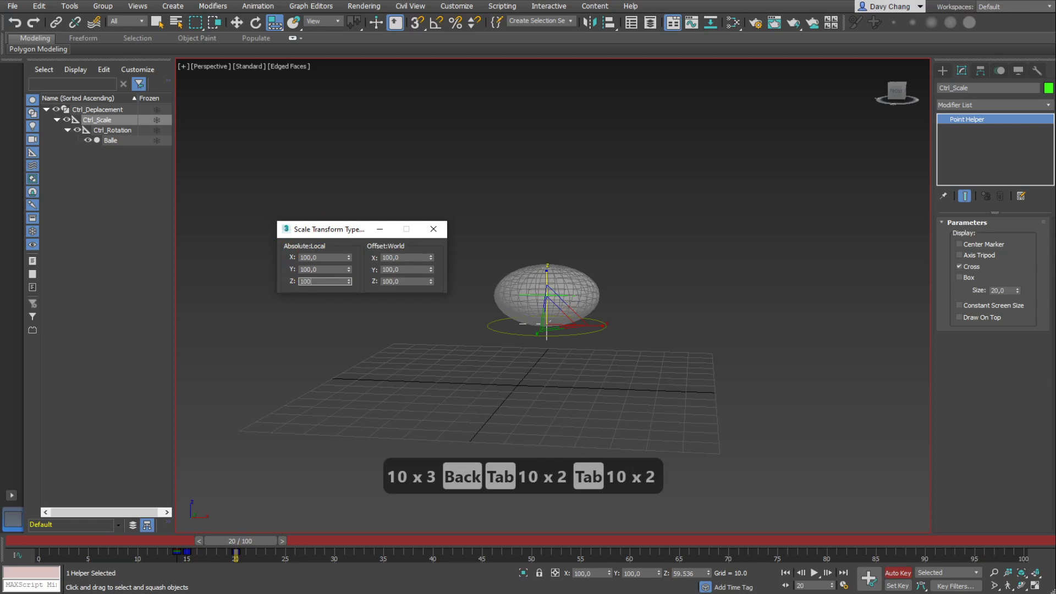
pyautogui.press('Return')
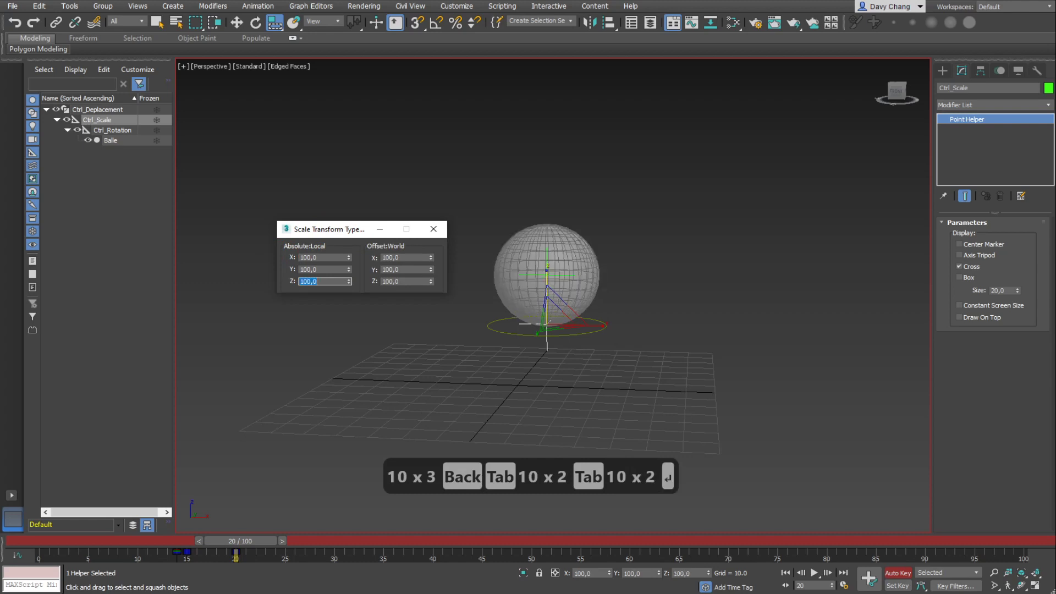
pyautogui.click(434, 229)
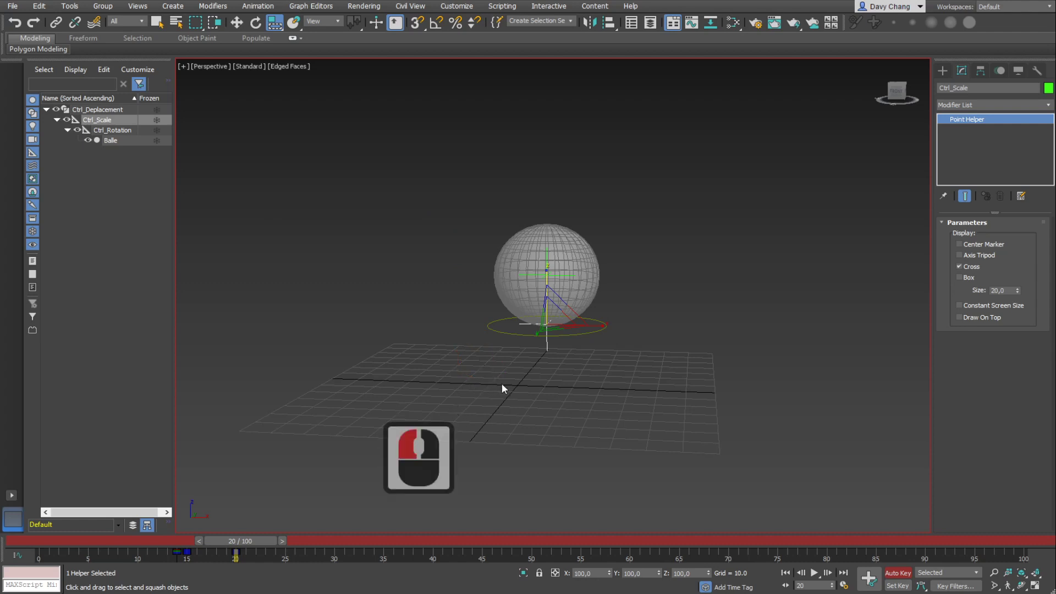
# - Scrub the timeline around frames 14 to 20 to preview the ball's squash and recovery
pyautogui.moveTo(236, 544); pyautogui.dragTo(187, 555)
pyautogui.press('r')
pyautogui.click(522, 338)
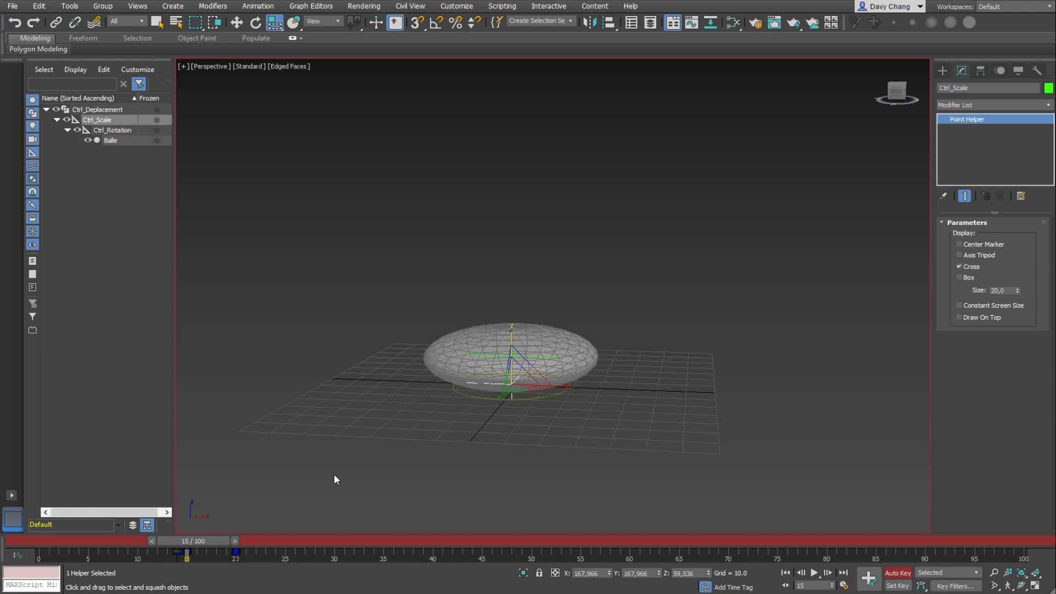
pyautogui.moveTo(198, 540)
pyautogui.mouseDown()
pyautogui.moveTo(50, 540)
pyautogui.moveTo(201, 550)
pyautogui.moveTo(110, 552)
pyautogui.moveTo(200, 552)
pyautogui.moveTo(174, 553)
pyautogui.moveTo(189, 558)
pyautogui.moveTo(243, 550)
pyautogui.moveTo(189, 557)
pyautogui.mouseUp()
pyautogui.press('r')
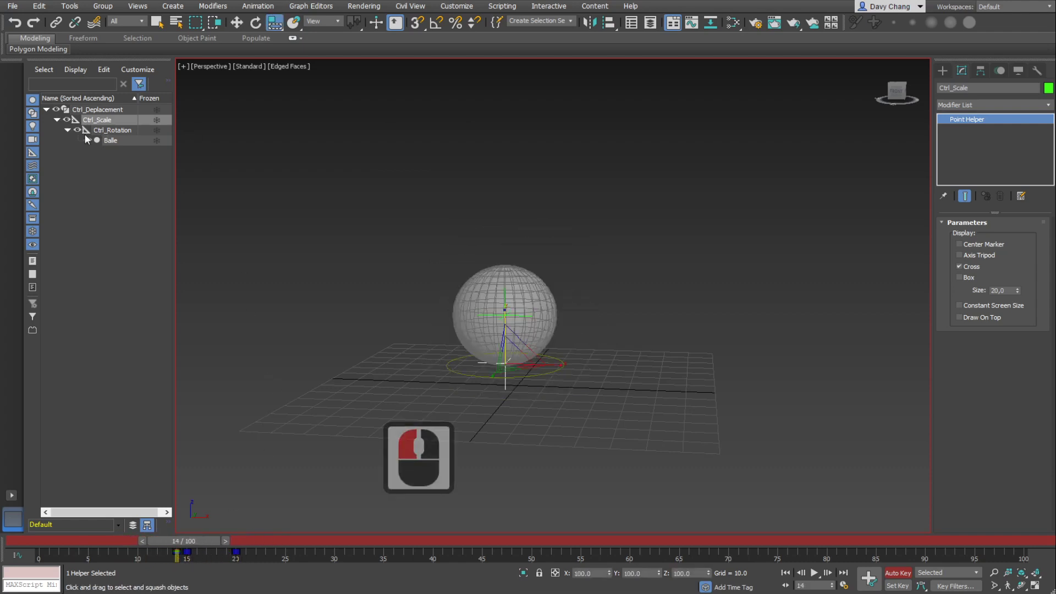
# - Select the Ctrl_Rotation helper and set its starting rotation key at frame 0
pyautogui.click(85, 131)
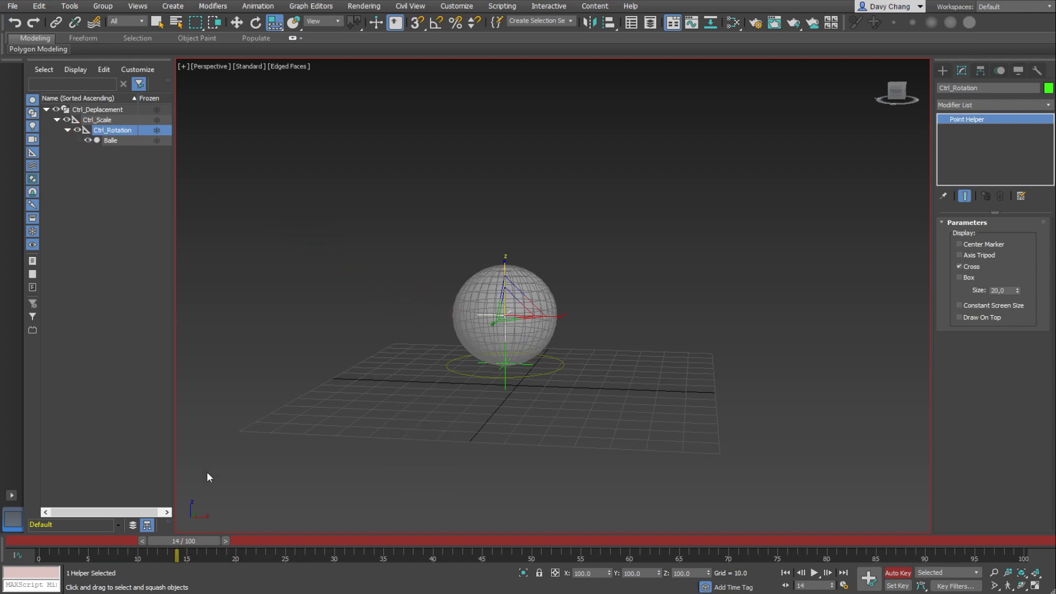
pyautogui.moveTo(183, 541); pyautogui.dragTo(69, 542)
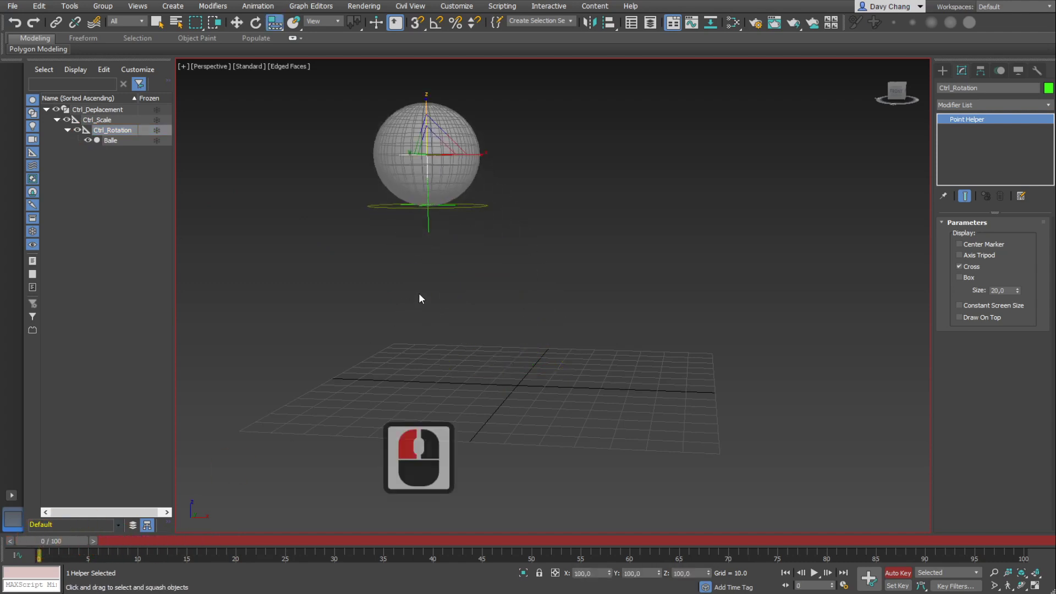
pyautogui.press('e')
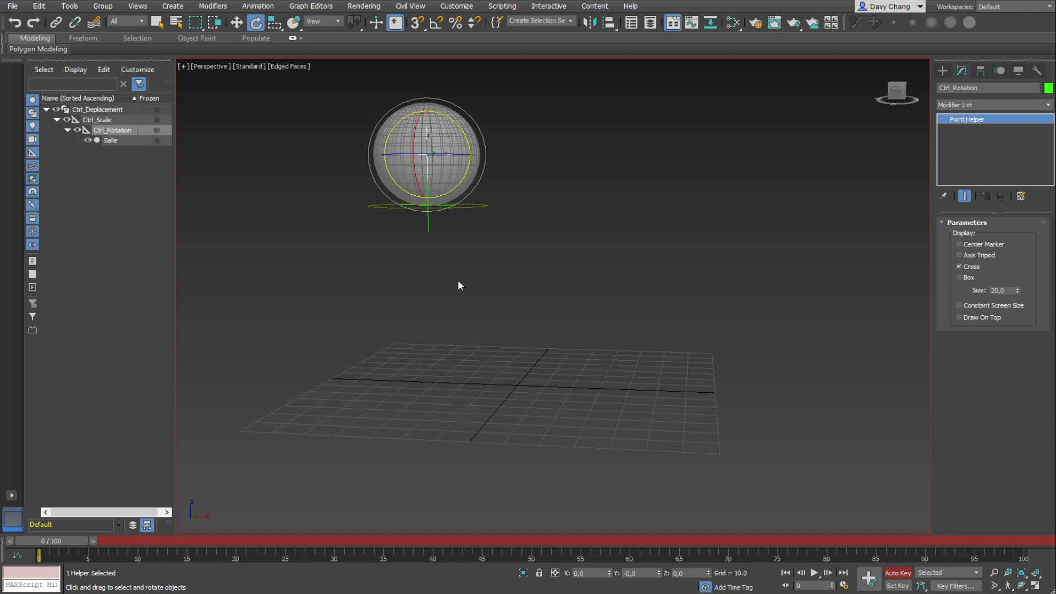
pyautogui.press('k')
# - At frame 15, rotate Ctrl_Rotation around its Y axis to about 90 degrees
pyautogui.keyDown('alt'); pyautogui.moveTo(506, 277); pyautogui.dragTo(479, 295, button='middle'); pyautogui.keyUp('alt')
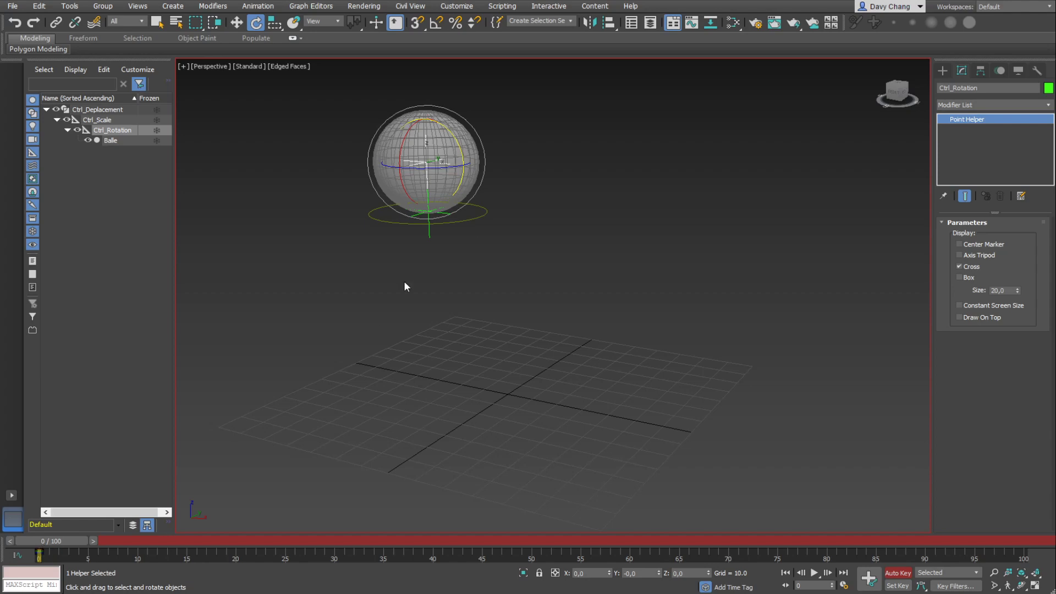
pyautogui.keyDown('alt'); pyautogui.moveTo(437, 254); pyautogui.dragTo(384, 314, button='middle'); pyautogui.keyUp('alt')
pyautogui.moveTo(58, 541); pyautogui.dragTo(203, 545)
pyautogui.press('e')
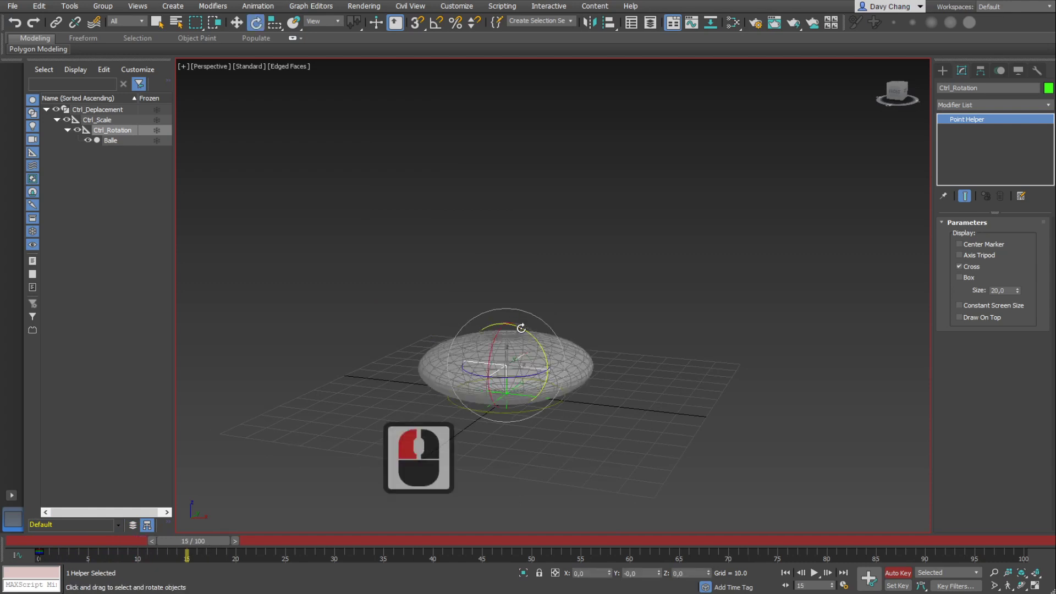
pyautogui.moveTo(522, 328); pyautogui.dragTo(542, 468)
pyautogui.moveTo(542, 478); pyautogui.dragTo(575, 420)
pyautogui.keyDown('alt'); pyautogui.moveTo(576, 419); pyautogui.dragTo(627, 363, button='middle'); pyautogui.keyUp('alt')
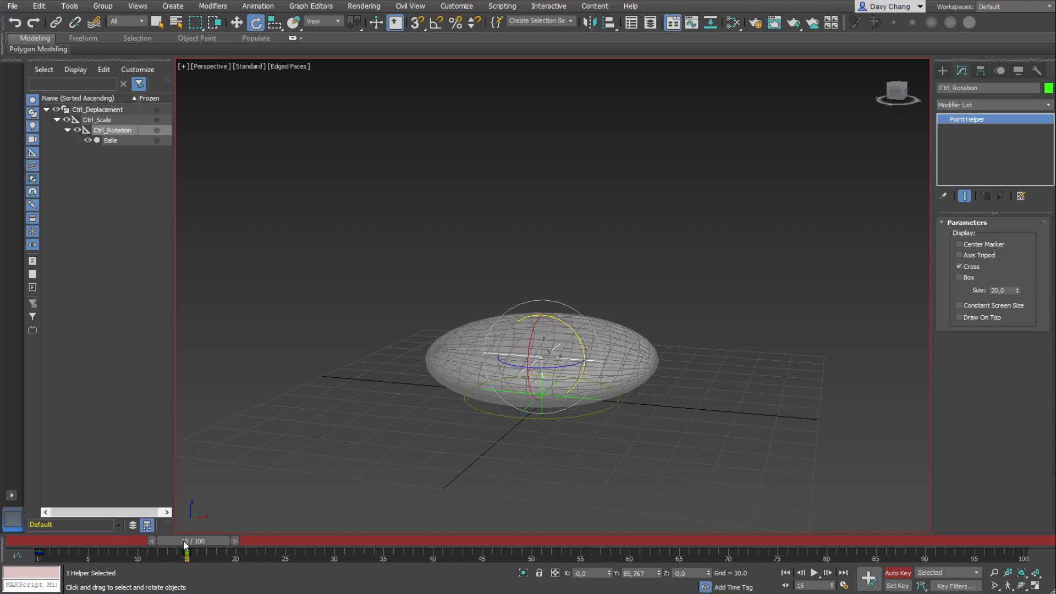
# - Preview the first rotation, and at frame 30 rotate Ctrl_Rotation further around Y to a reading of about -159.8 degrees
pyautogui.moveTo(184, 544); pyautogui.dragTo(62, 542)
pyautogui.press('e')
pyautogui.keyDown('alt'); pyautogui.moveTo(481, 323); pyautogui.dragTo(486, 356, button='middle'); pyautogui.keyUp('alt')
pyautogui.moveTo(66, 544); pyautogui.dragTo(334, 544)
pyautogui.press('e')
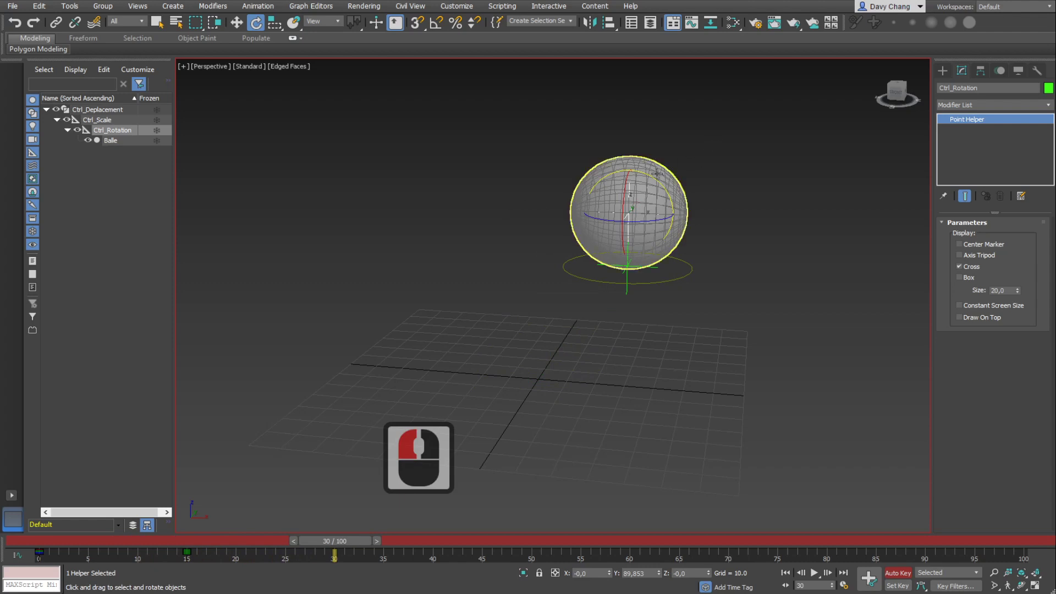
pyautogui.moveTo(657, 174); pyautogui.dragTo(537, 427)
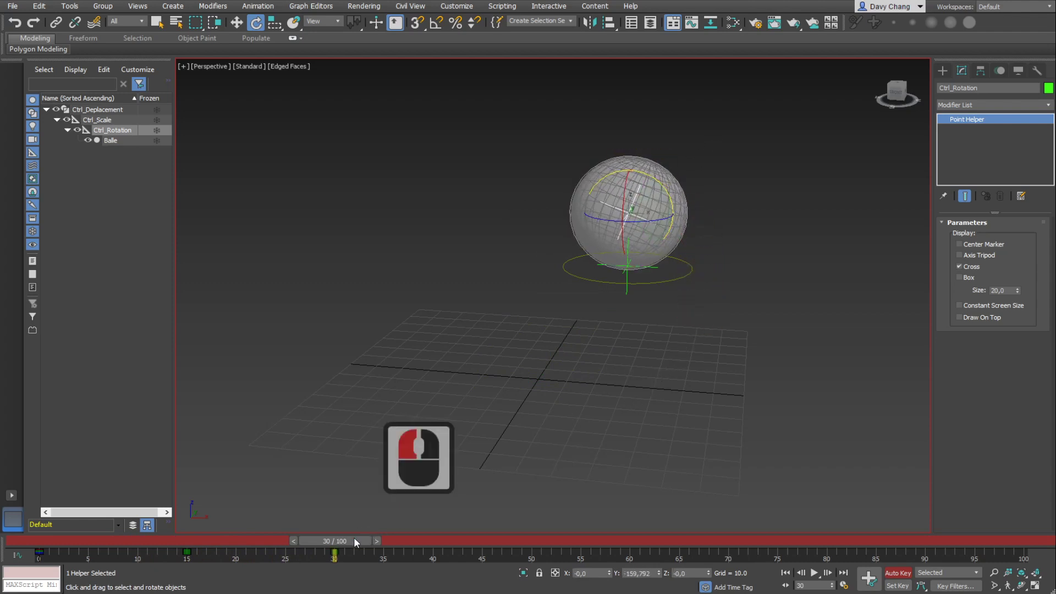
# - Scrub the timeline back to frame 0 and orbit around the ball to review the combined bounce, squash and rotation
pyautogui.moveTo(354, 542); pyautogui.dragTo(64, 561)
pyautogui.press('e')
pyautogui.click(433, 366)
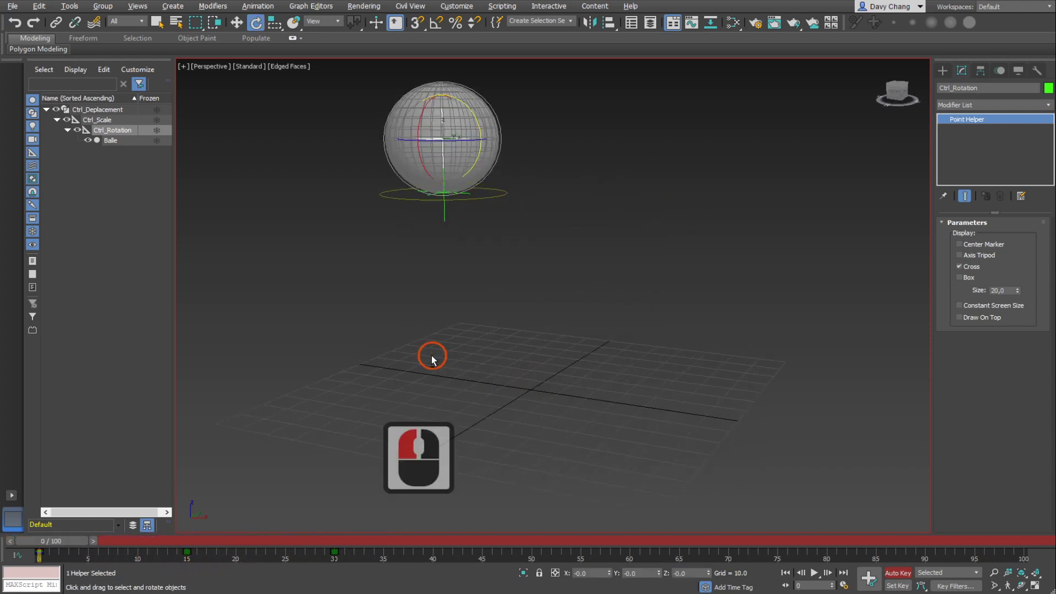
pyautogui.keyDown('alt'); pyautogui.moveTo(431, 360); pyautogui.dragTo(427, 376, button='middle'); pyautogui.keyUp('alt')
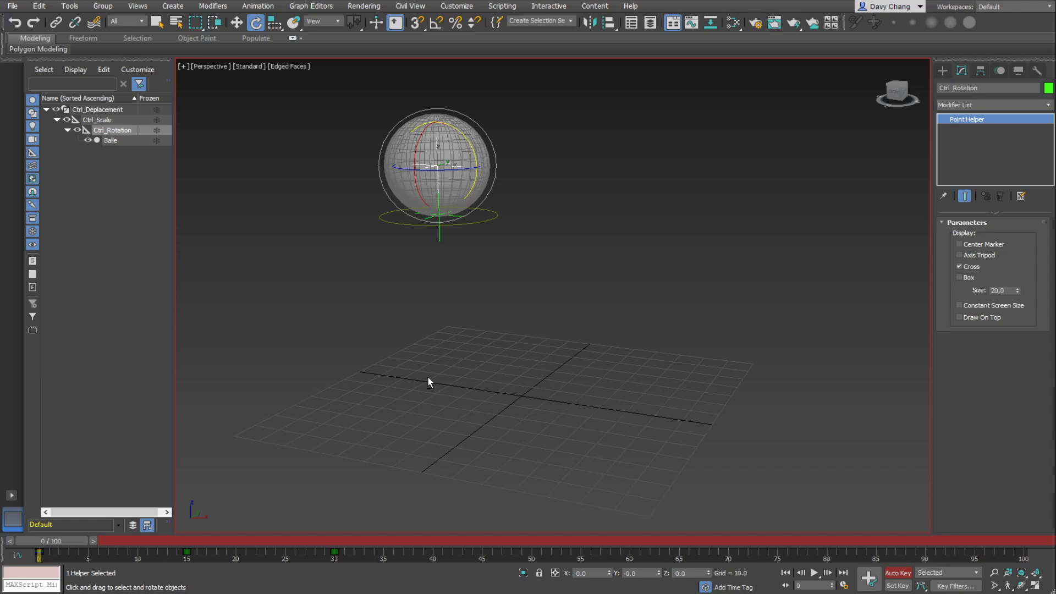
pyautogui.moveTo(47, 544)
pyautogui.mouseDown()
pyautogui.moveTo(307, 547)
pyautogui.moveTo(52, 553)
pyautogui.mouseUp()
pyautogui.press('e')
pyautogui.moveTo(62, 541); pyautogui.dragTo(25, 546)
pyautogui.press('e')
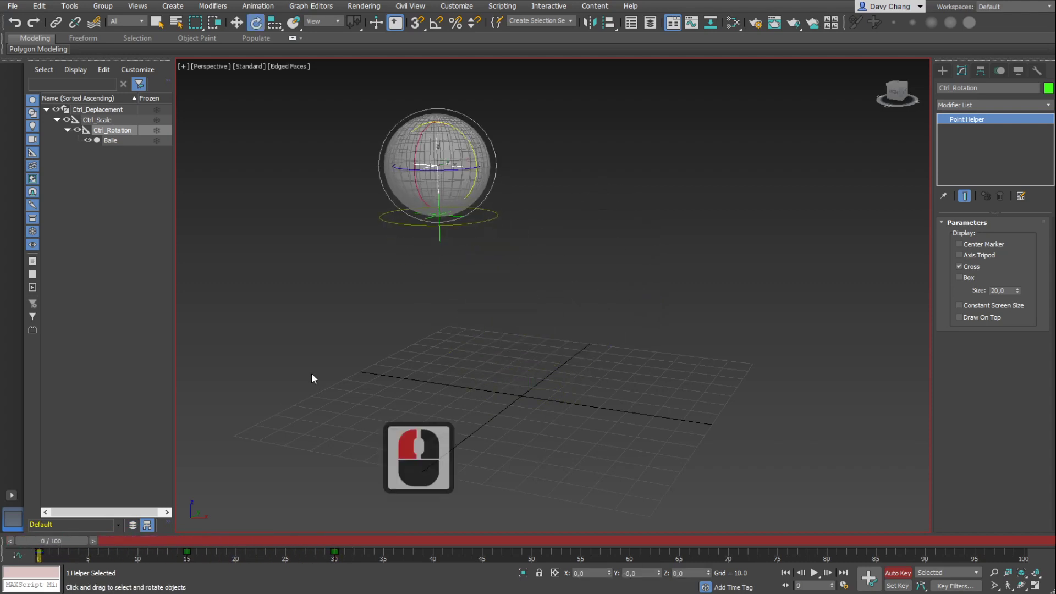
pyautogui.keyDown('alt'); pyautogui.moveTo(433, 329); pyautogui.dragTo(497, 347, button='middle'); pyautogui.keyUp('alt')
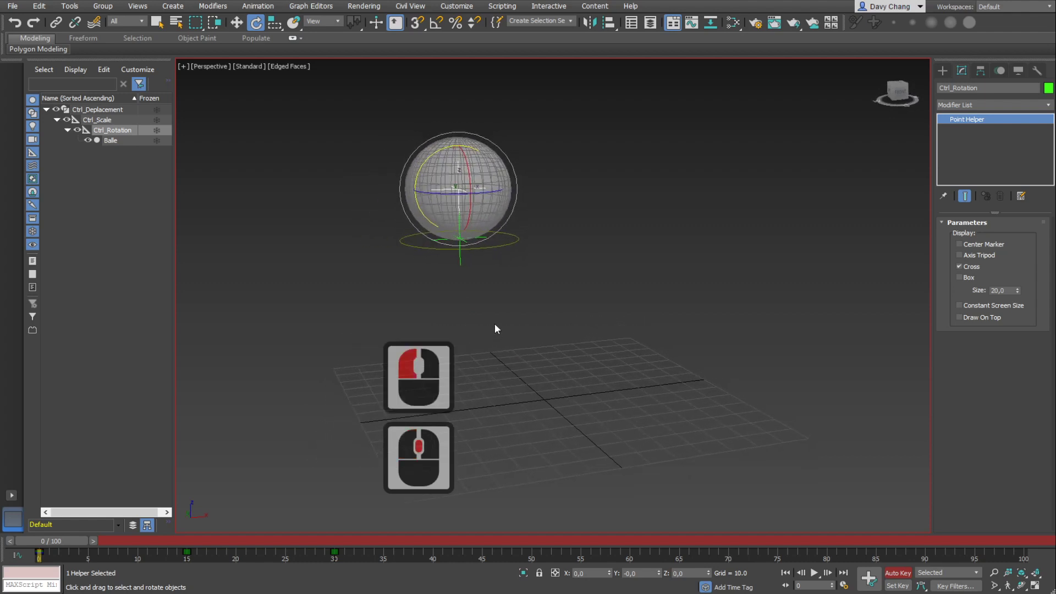